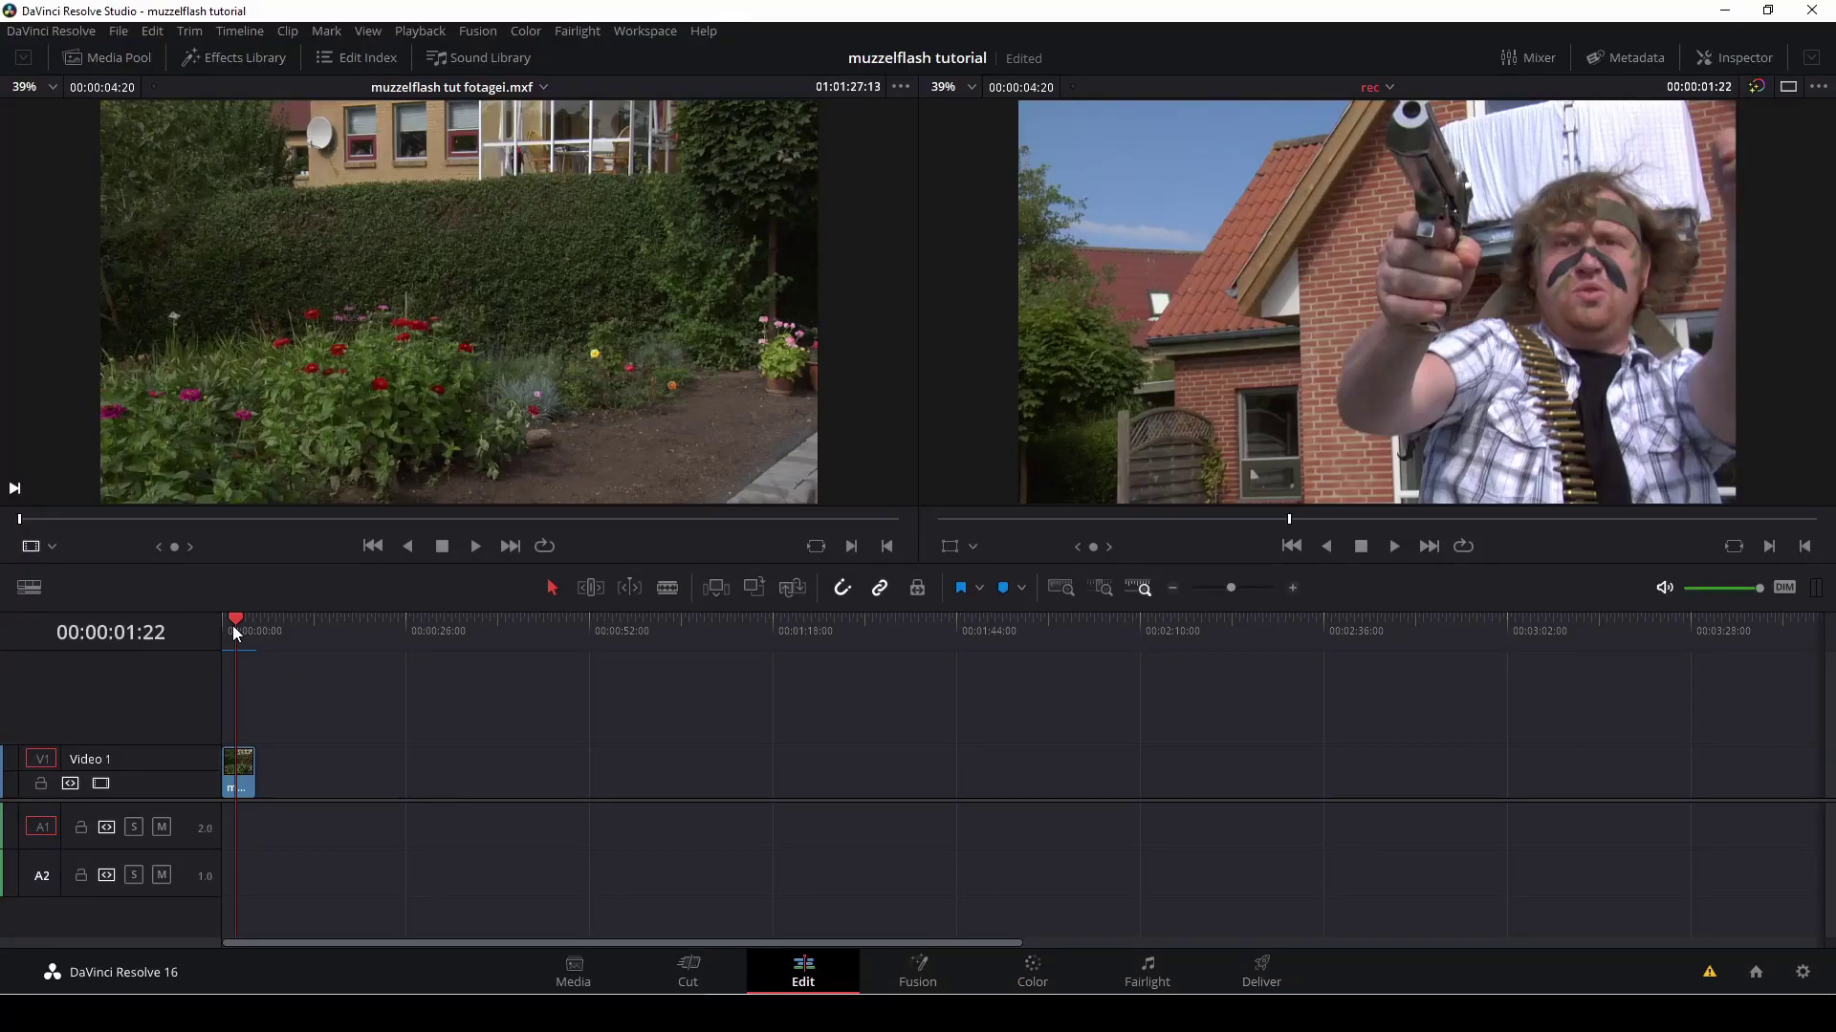
- Play the gun shot from frame 0, then switch to the Fusion page
{"action": "left_click_drag", "start_coordinate": [232, 625], "coordinate": [220, 625]}
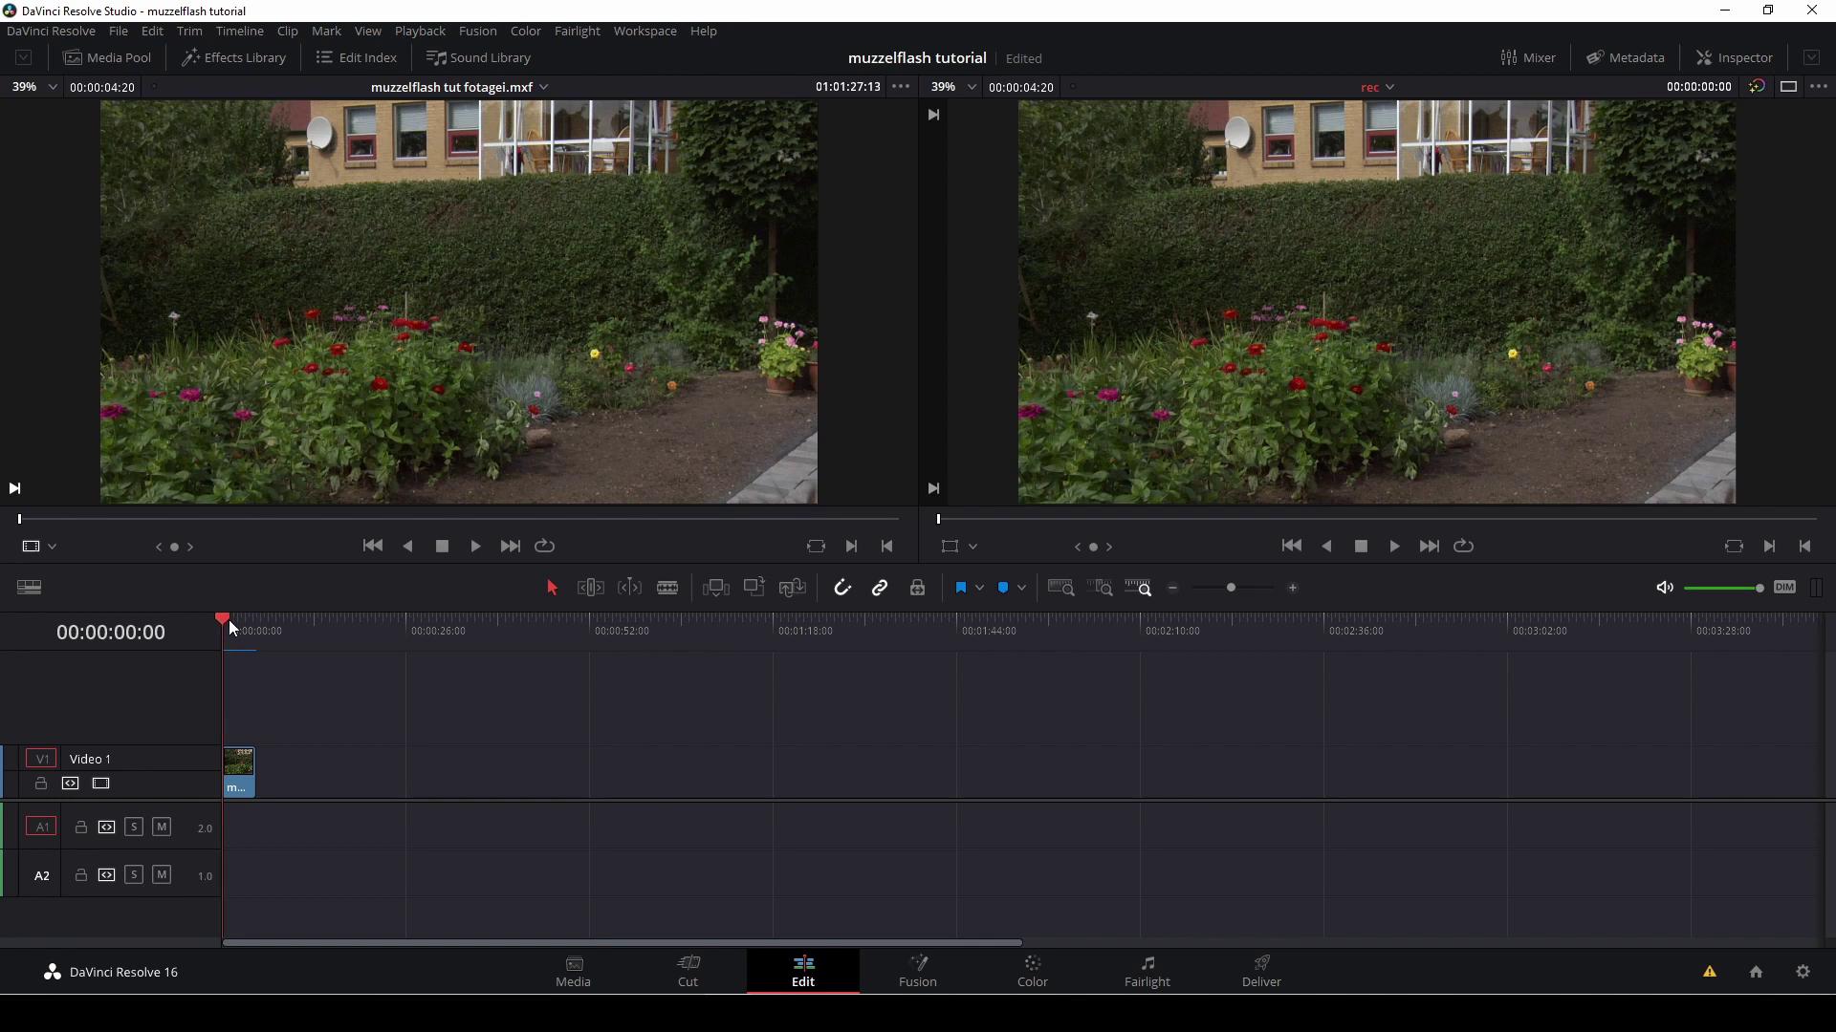
{"action": "key", "text": "space"}
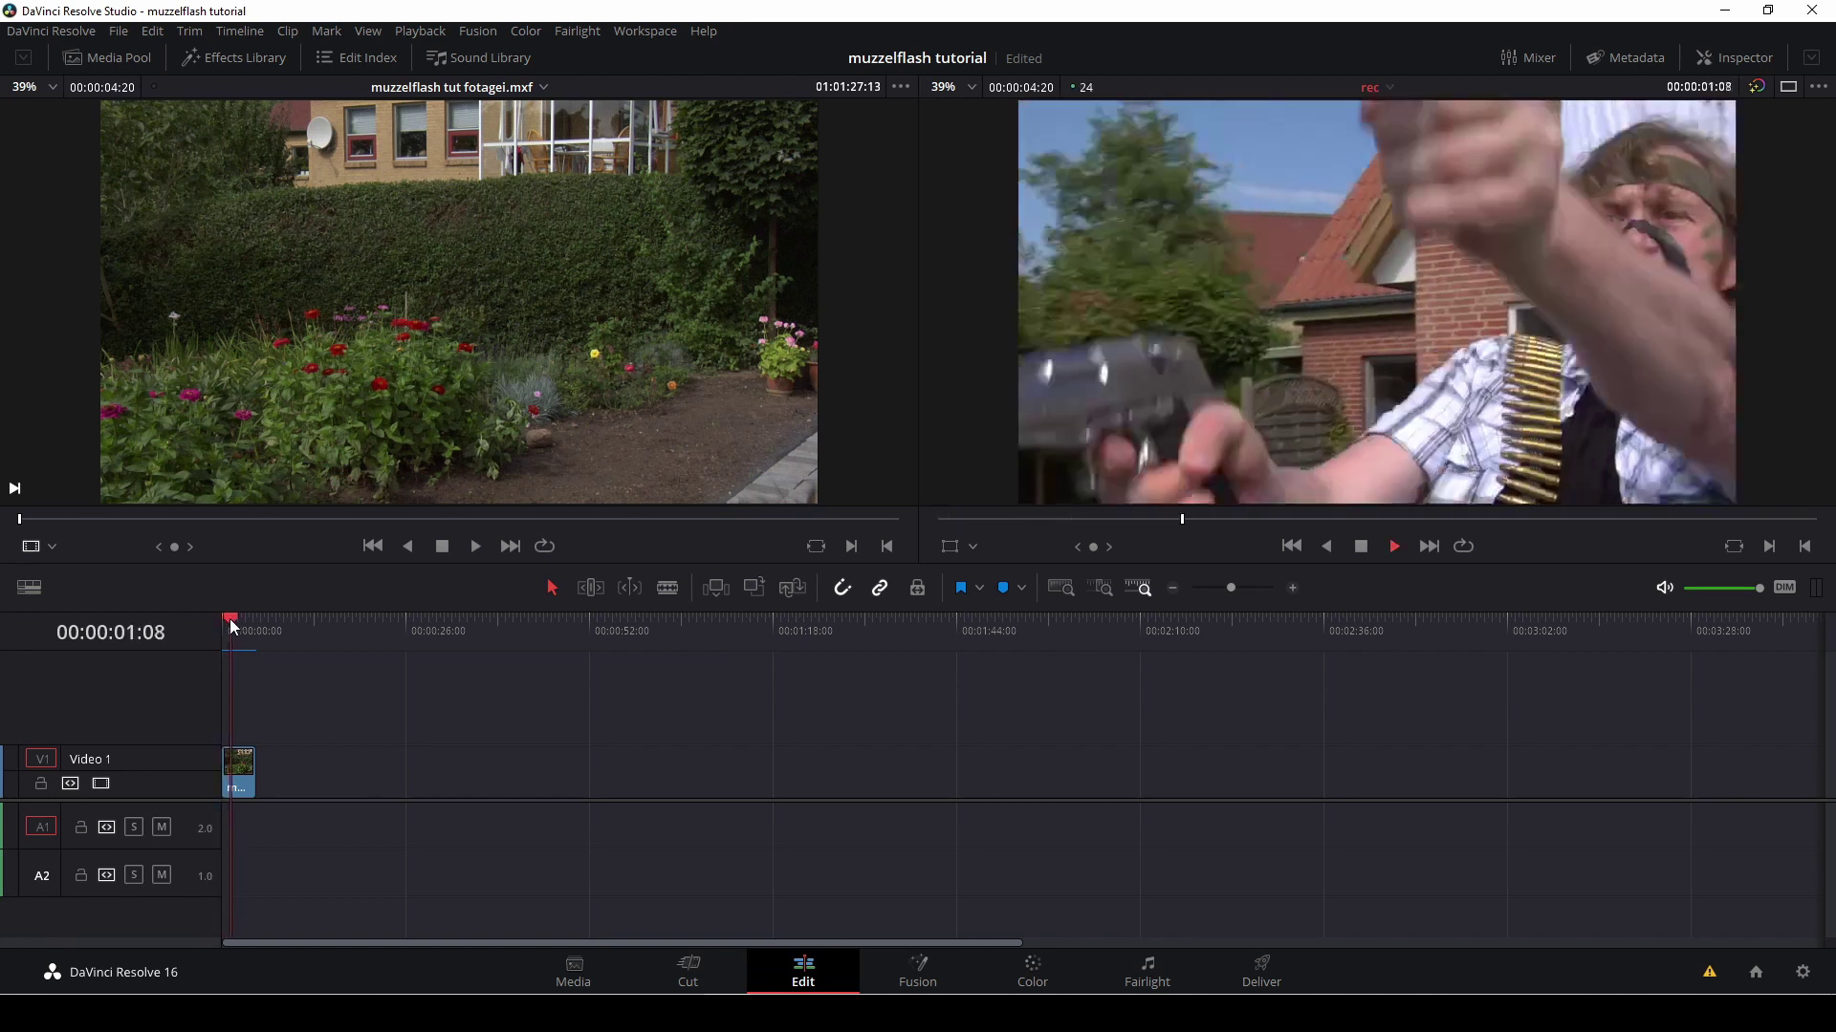
{"action": "key", "text": "space"}
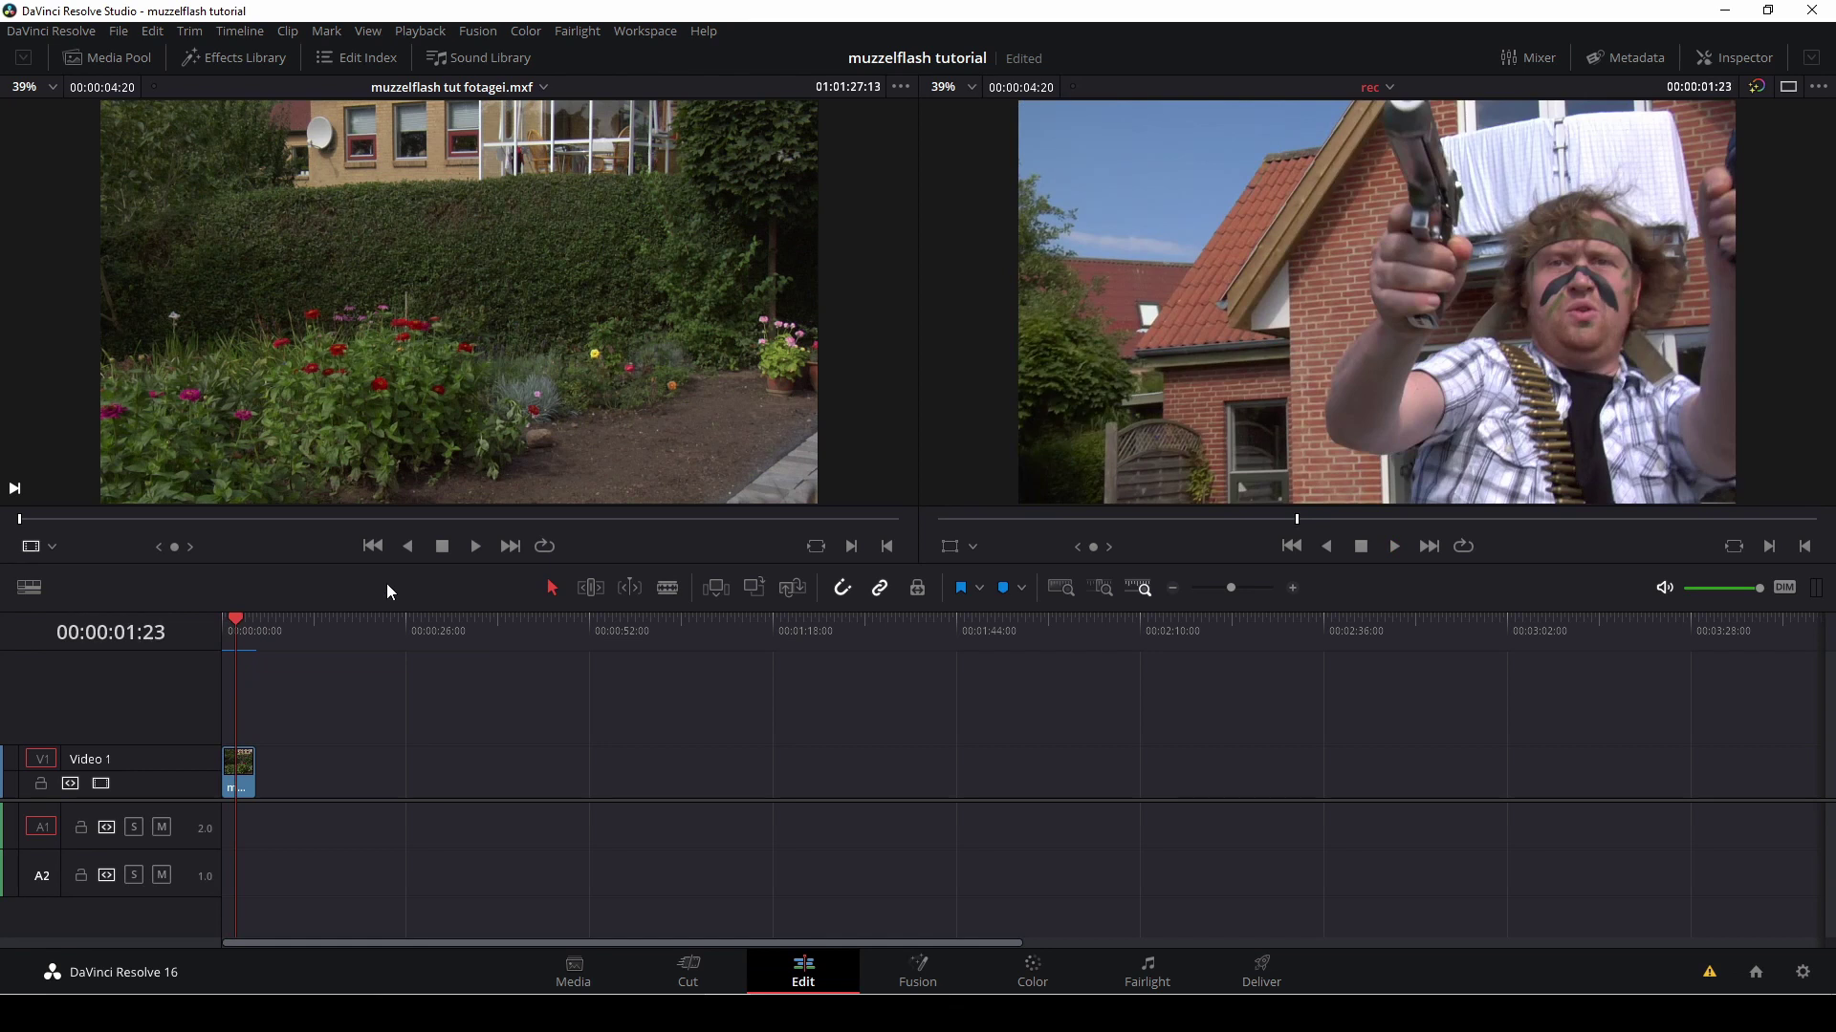
{"action": "left_click", "coordinate": [919, 977]}
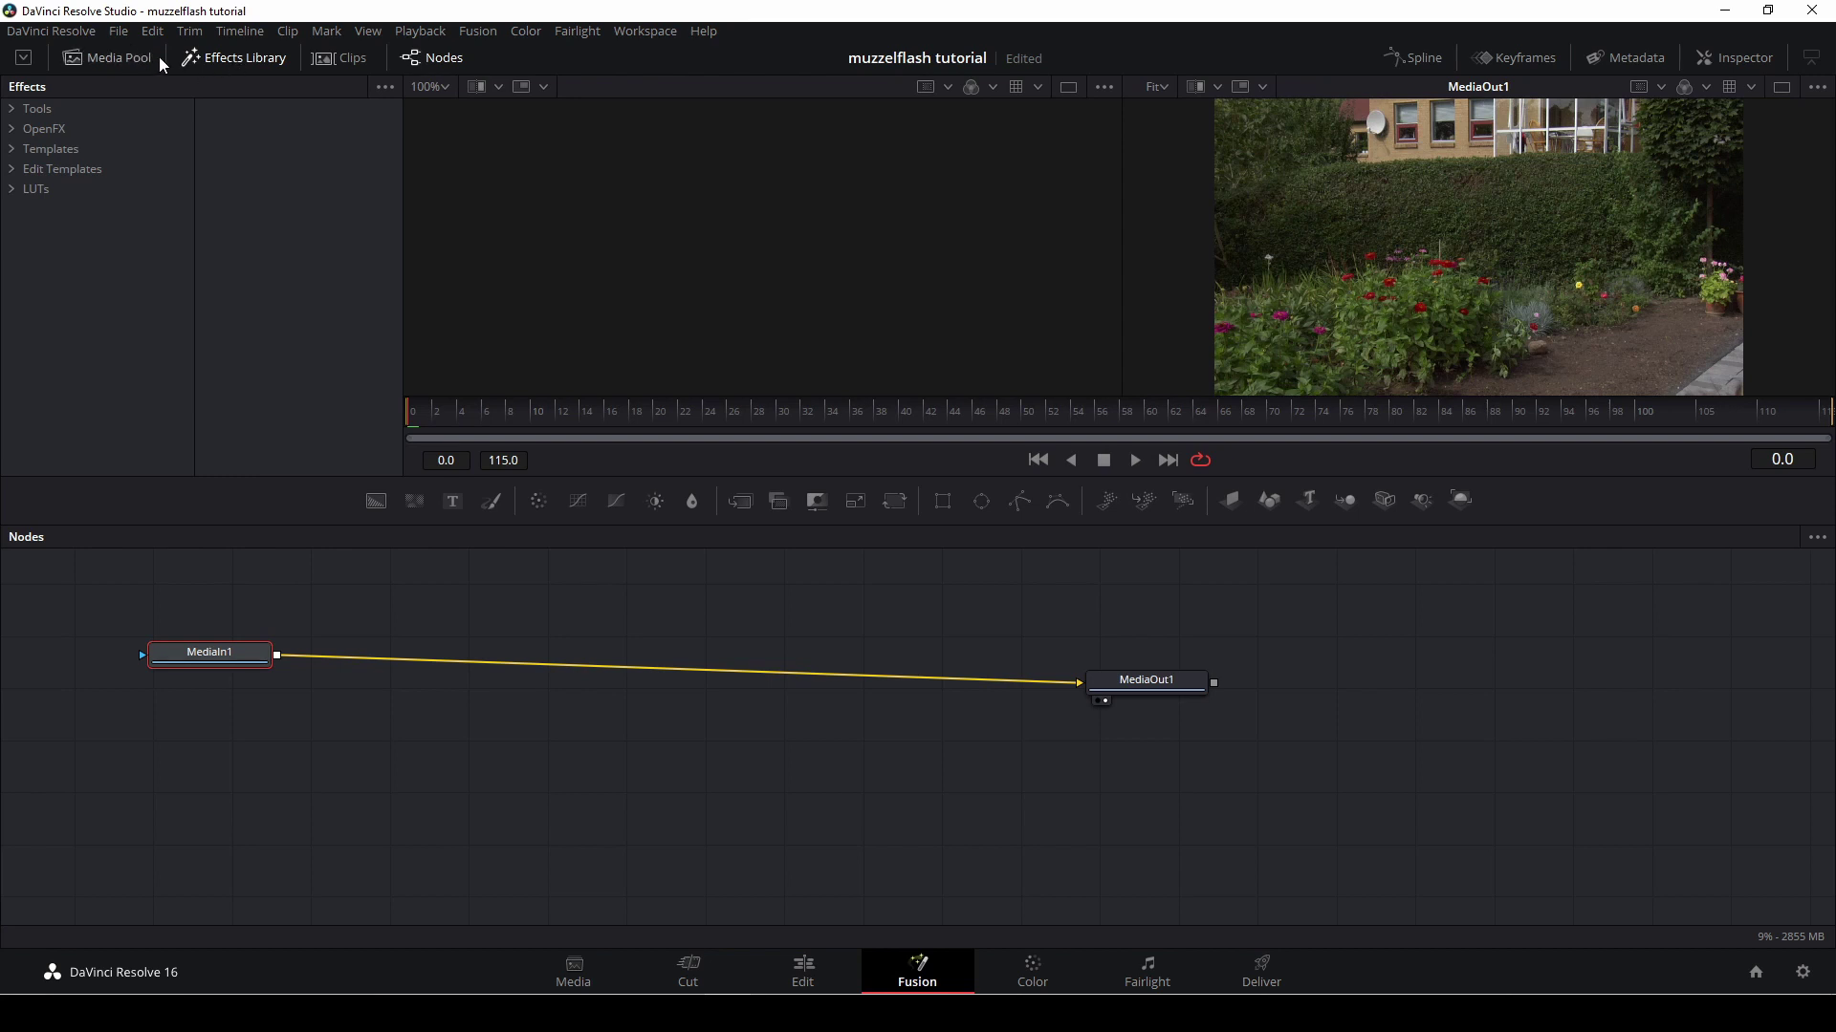
- Drag the muzzle flash and smoke puff clips from the Media Pool into the node graph
{"action": "left_click", "coordinate": [211, 56]}
{"action": "left_click", "coordinate": [119, 59]}
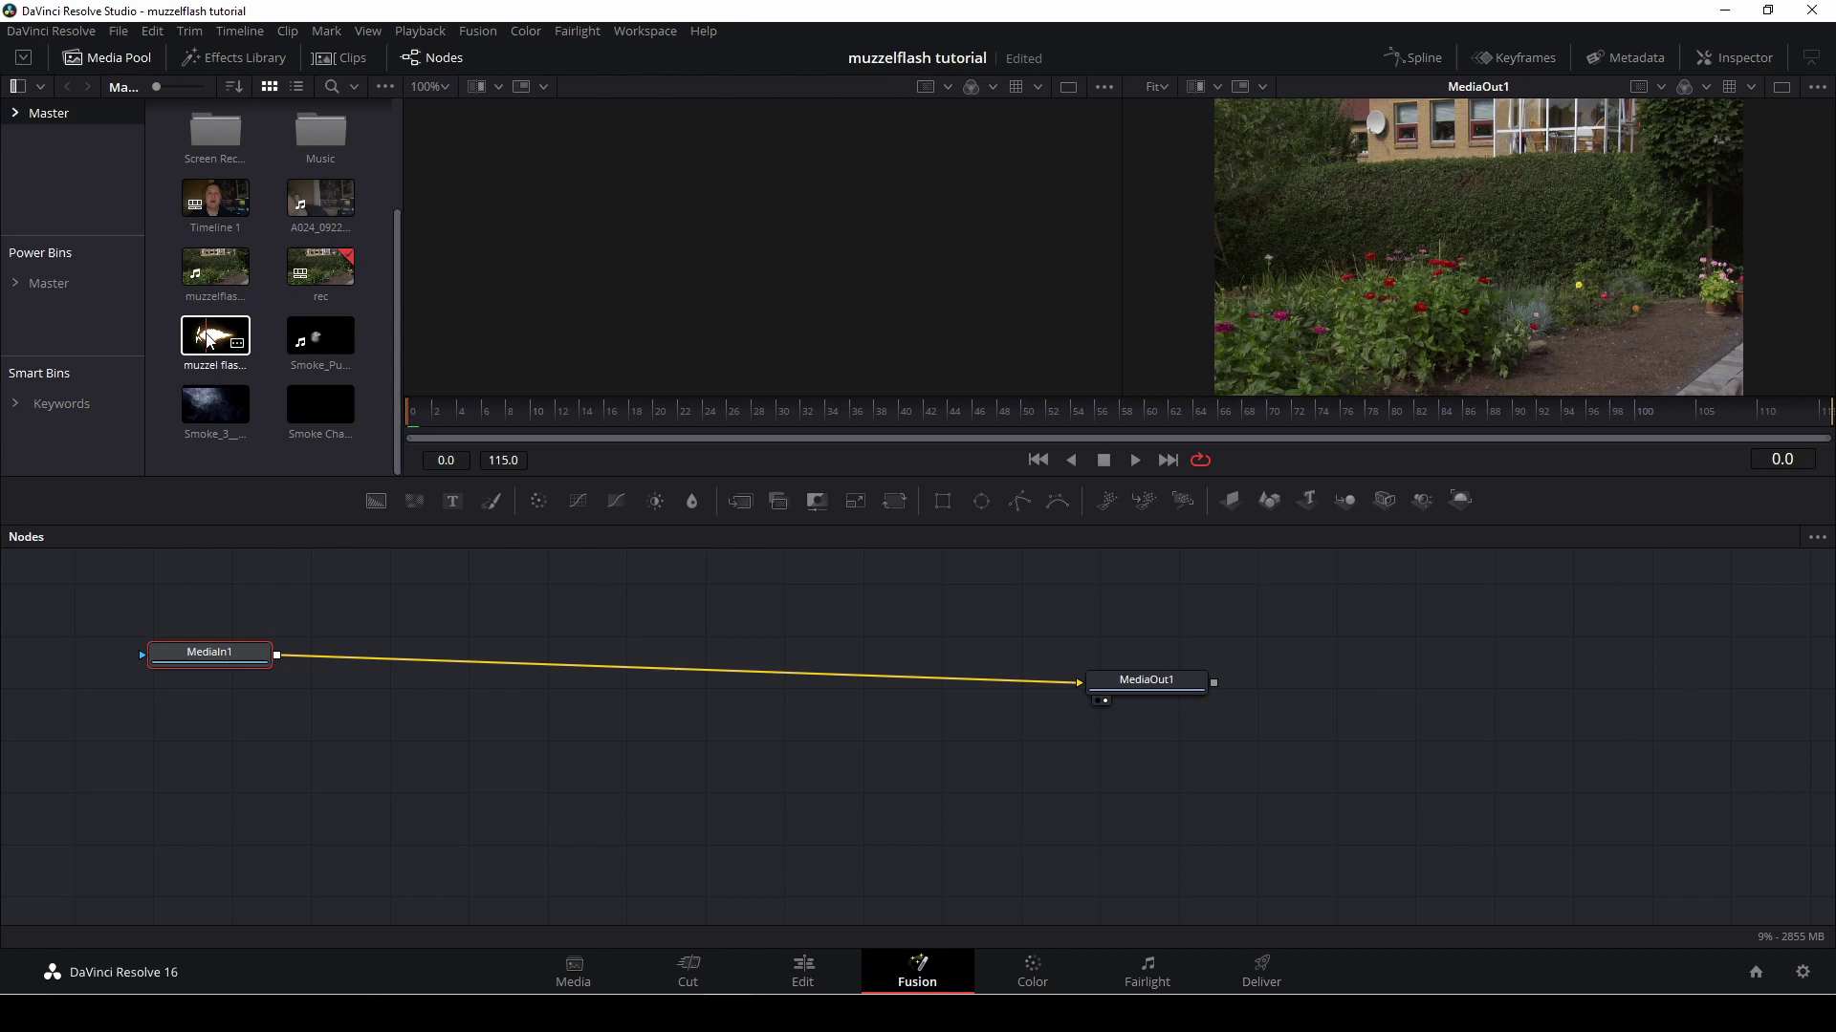
{"action": "left_click_drag", "start_coordinate": [212, 338], "coordinate": [577, 622]}
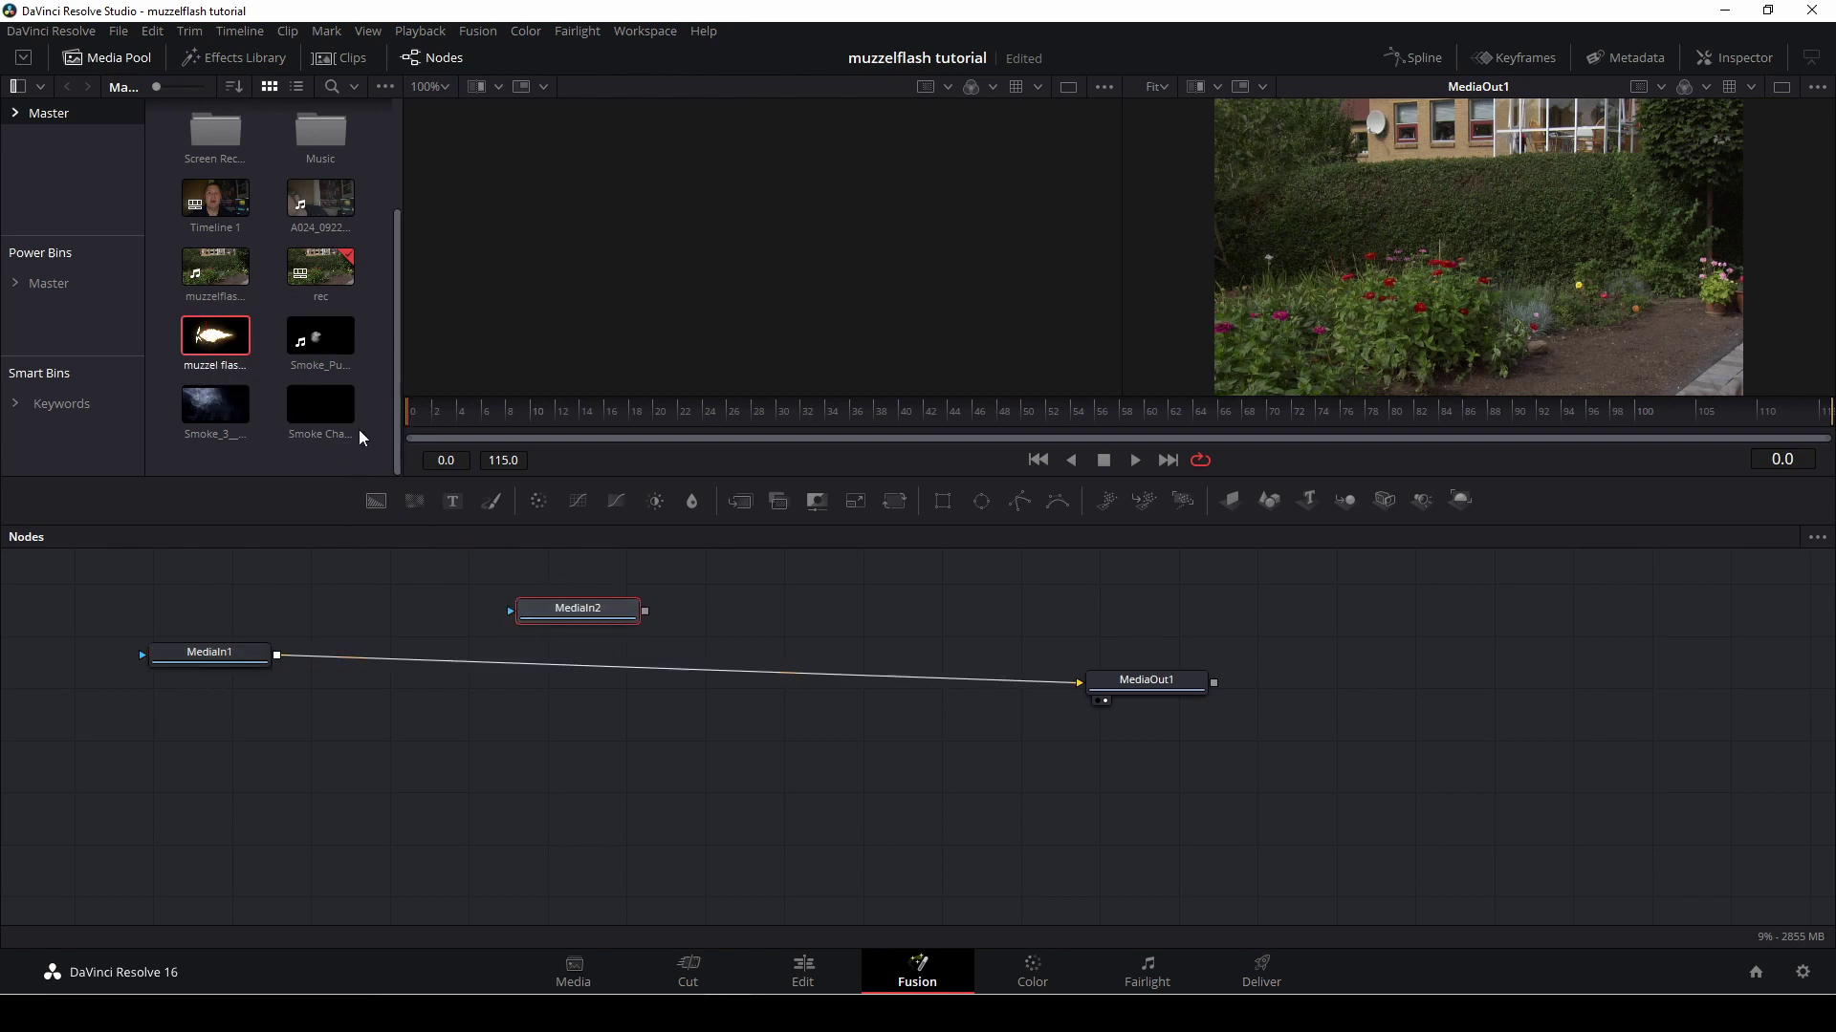
{"action": "left_click_drag", "start_coordinate": [321, 337], "coordinate": [755, 624]}
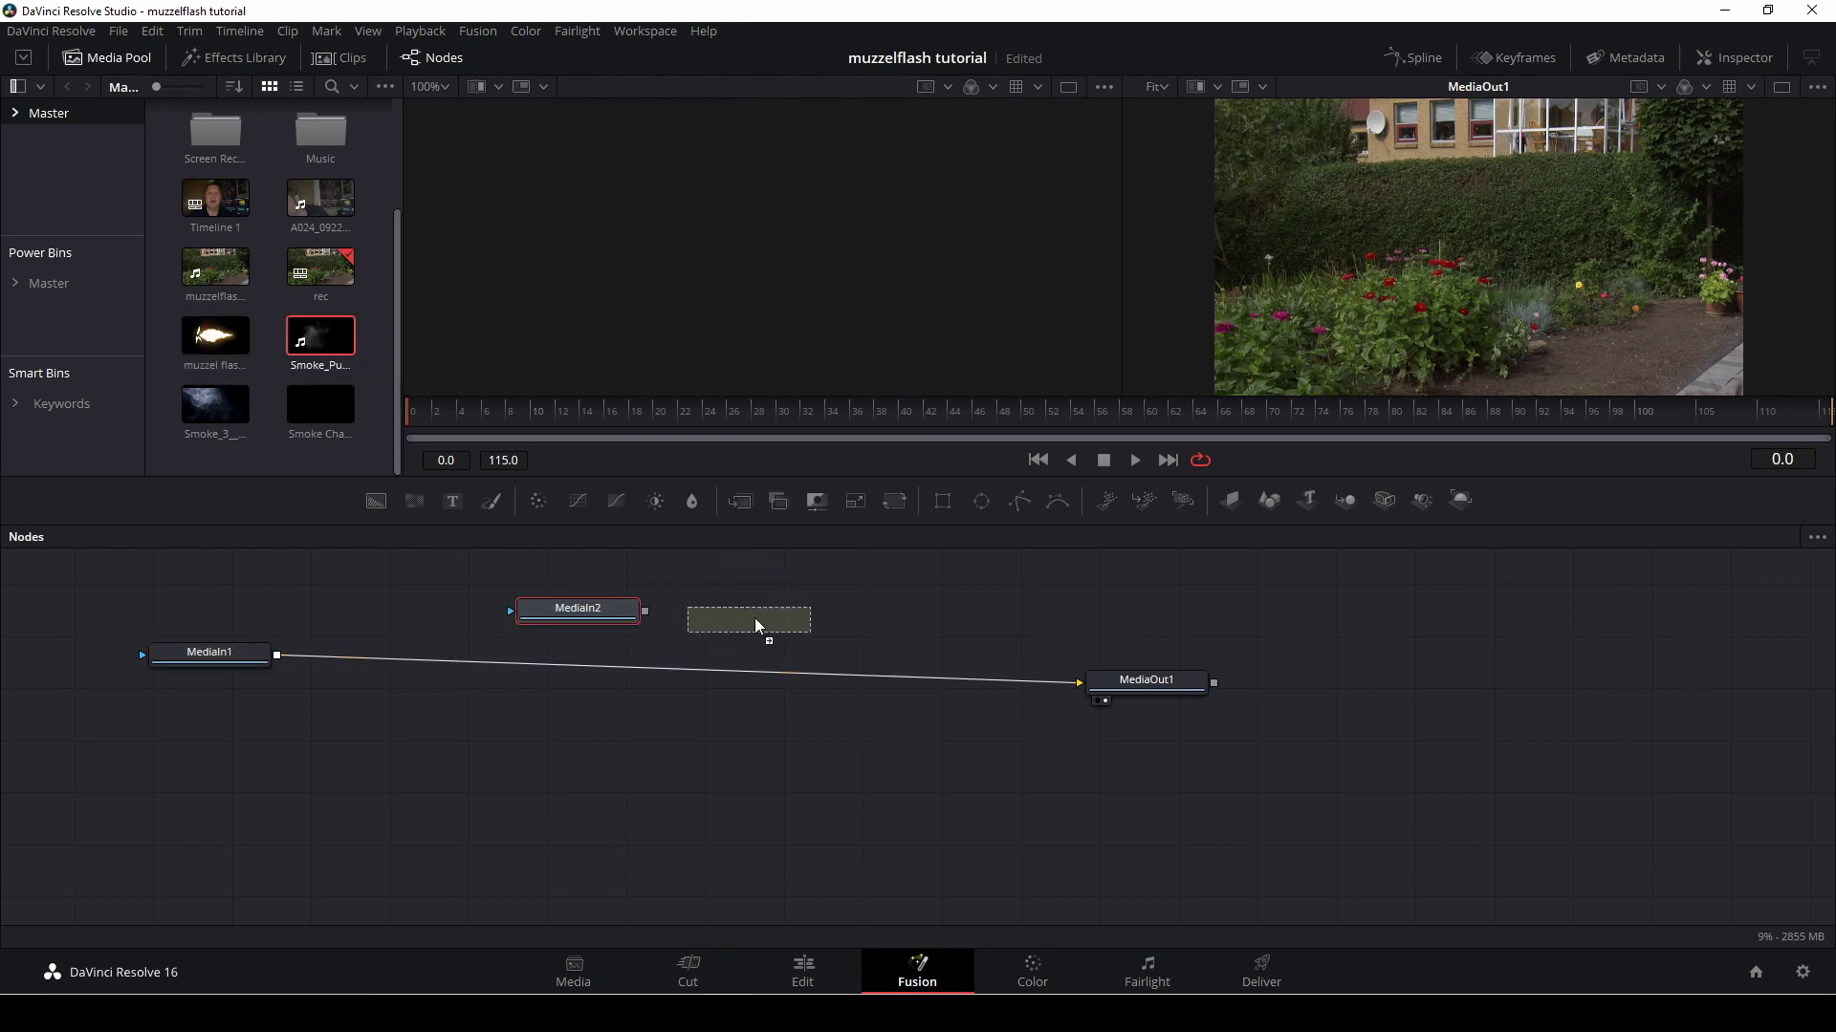
- Rename the muzzle flash node (MediaIn2) to 'muzzel'
{"action": "left_click", "coordinate": [607, 609]}
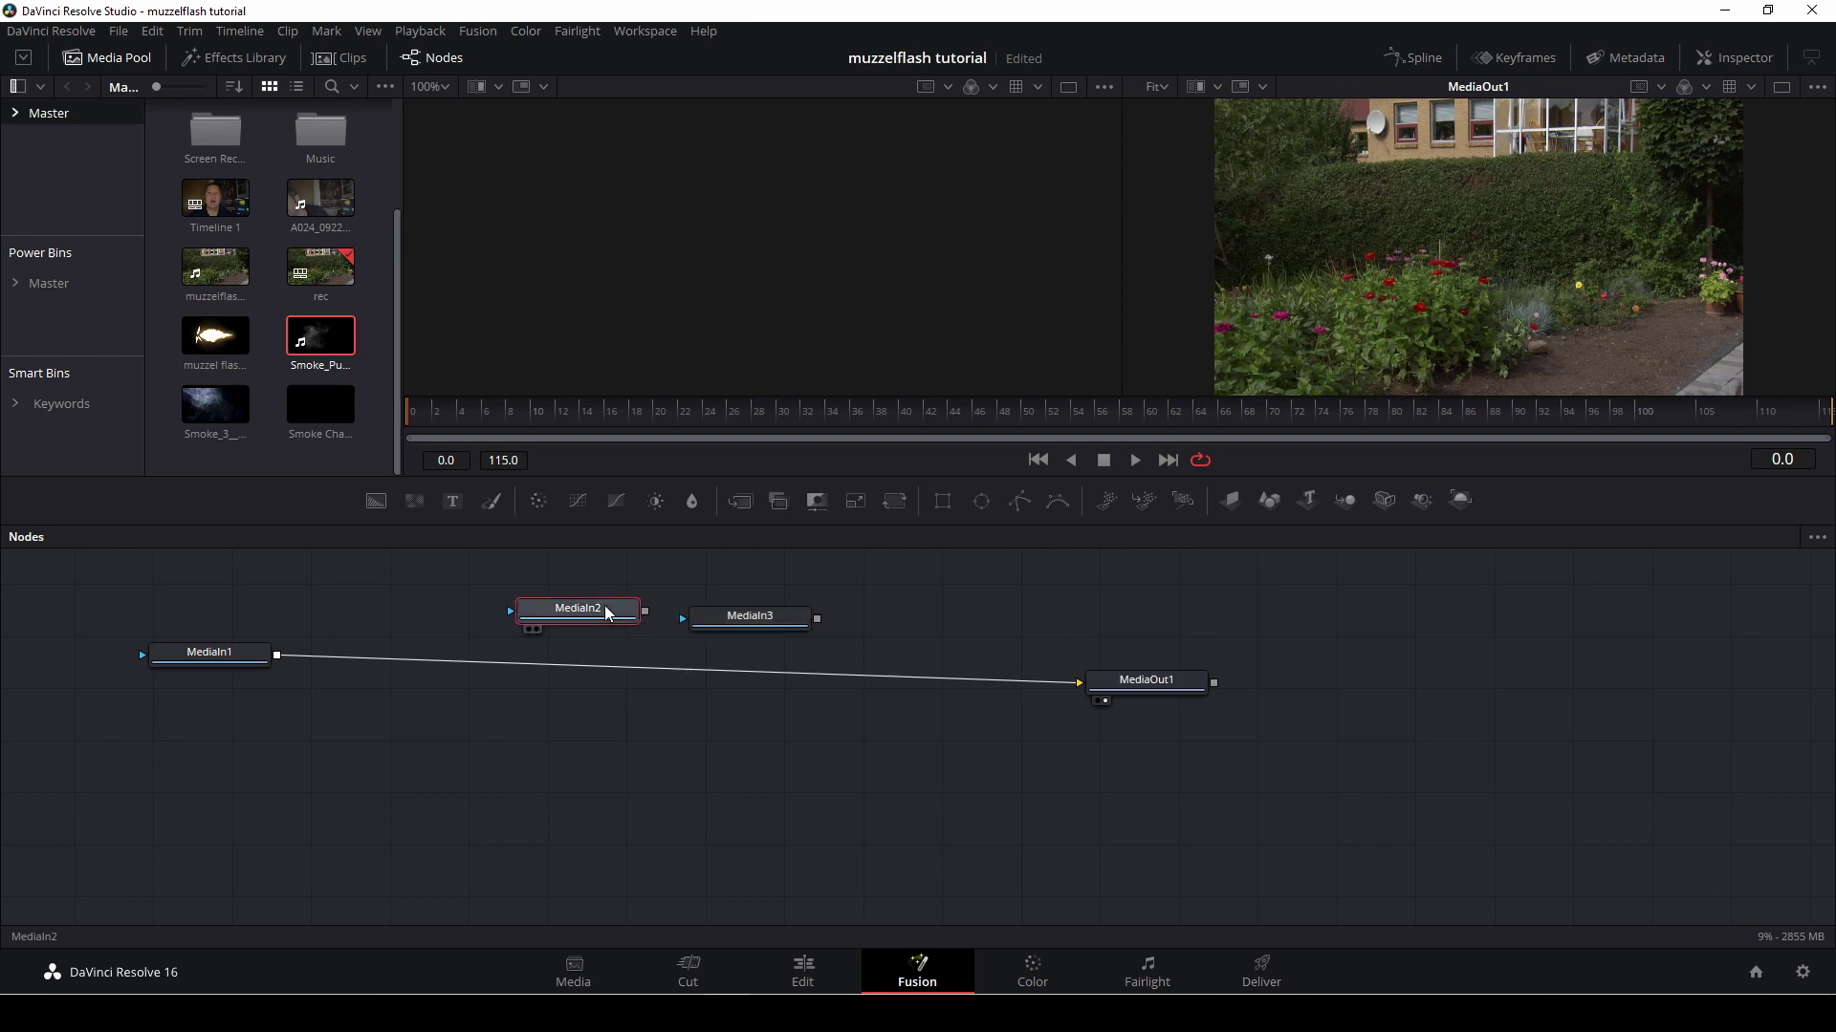
{"action": "key", "text": "F2"}
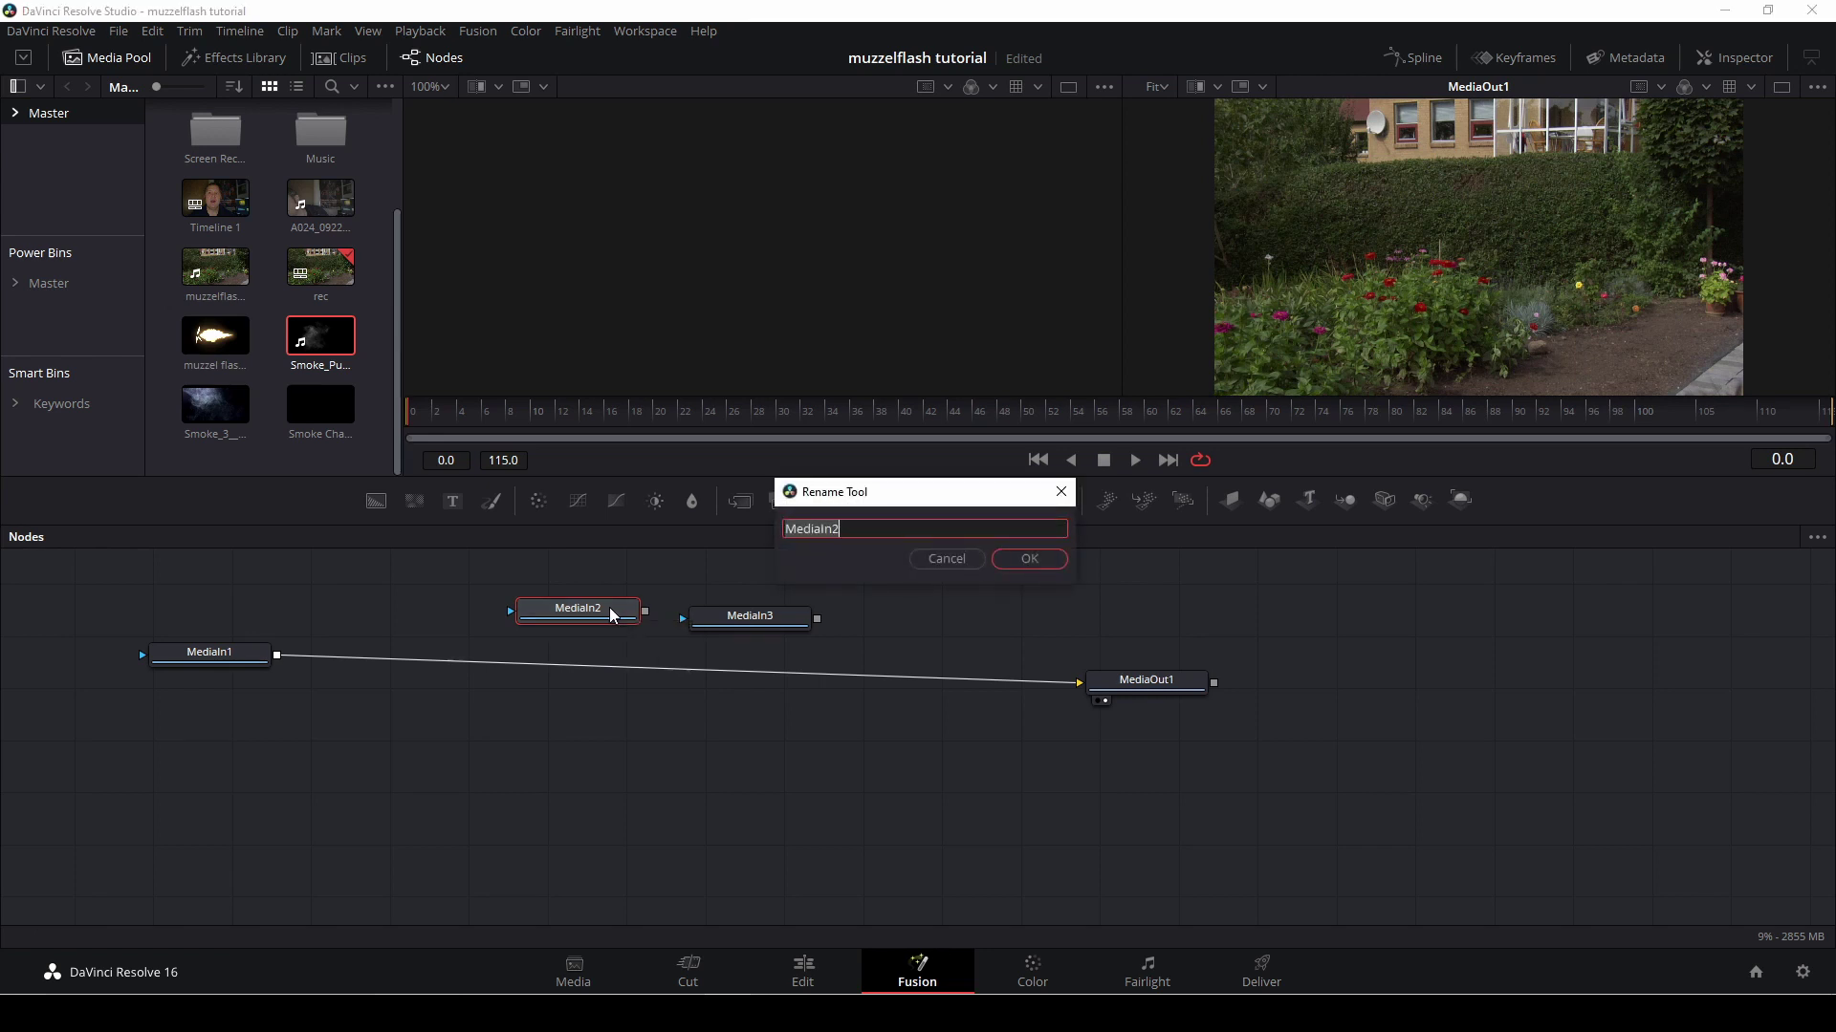
{"action": "key", "text": "BackSpace"}
{"action": "left_click", "coordinate": [1029, 559]}
- Begin renaming the smoke clip node (MediaIn3) to 'smoke'
{"action": "left_click", "coordinate": [768, 619]}
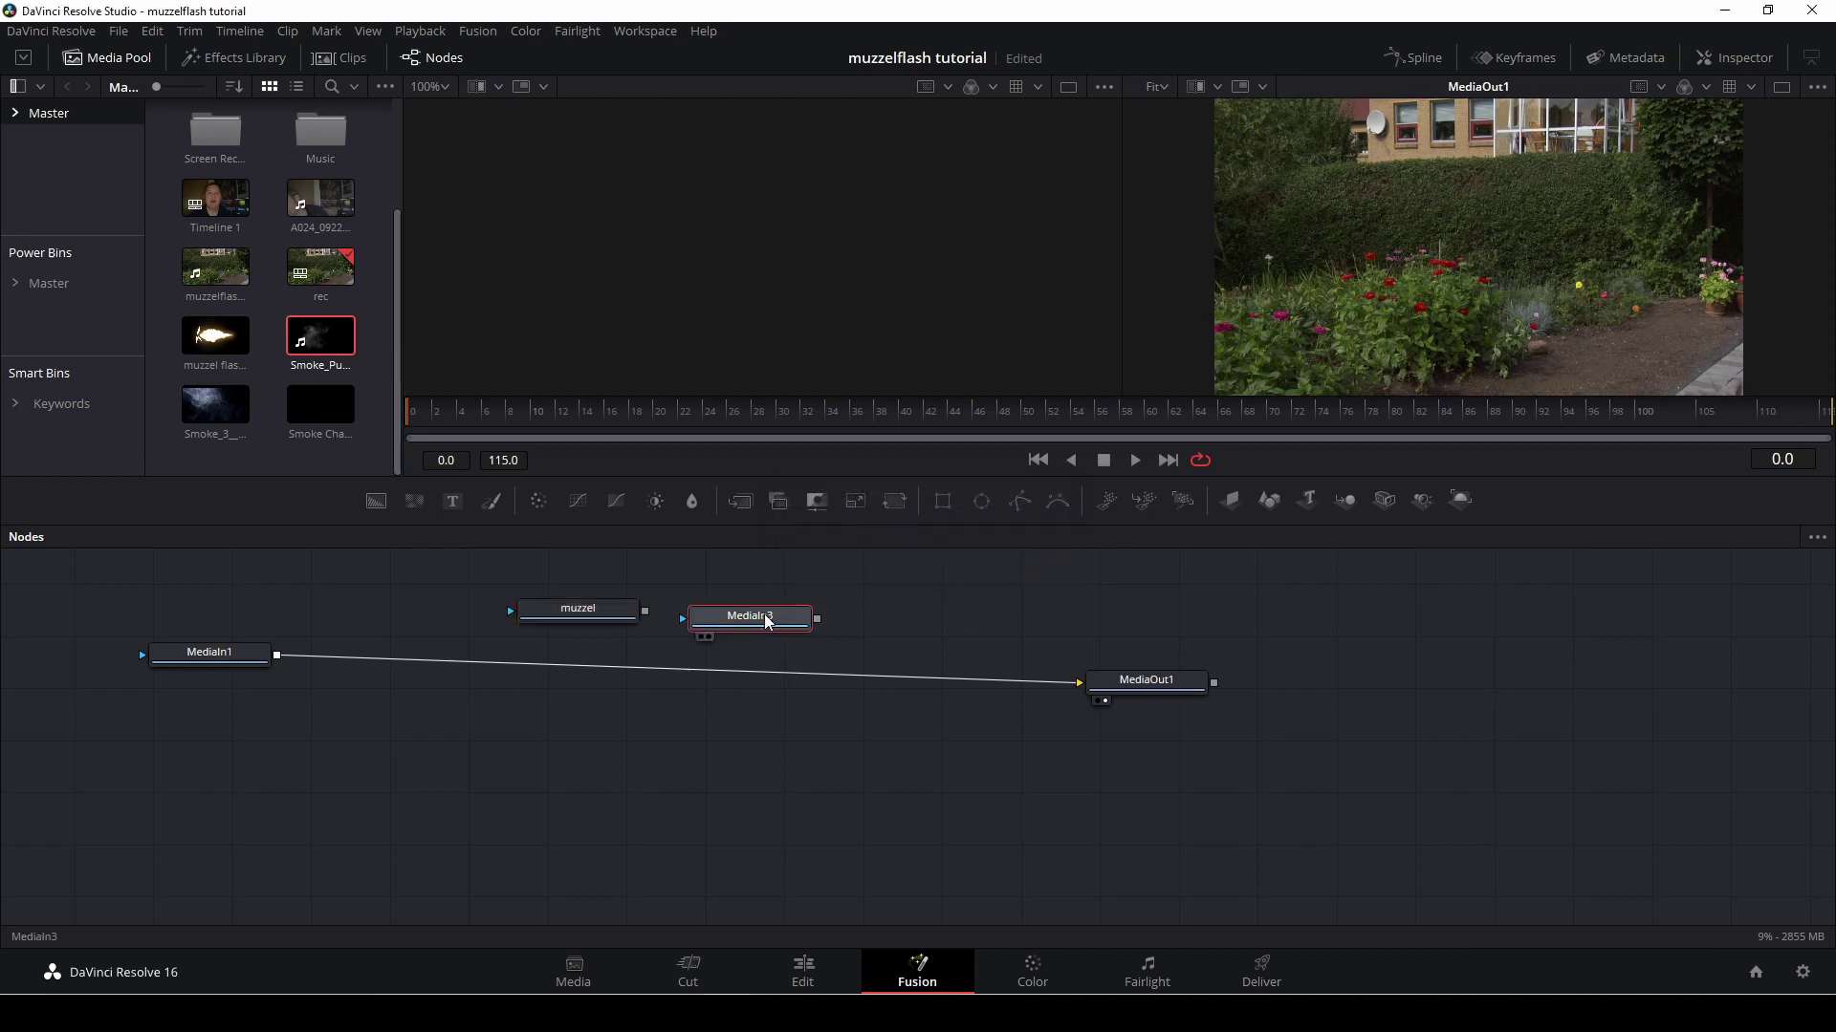
{"action": "key", "text": "F2"}
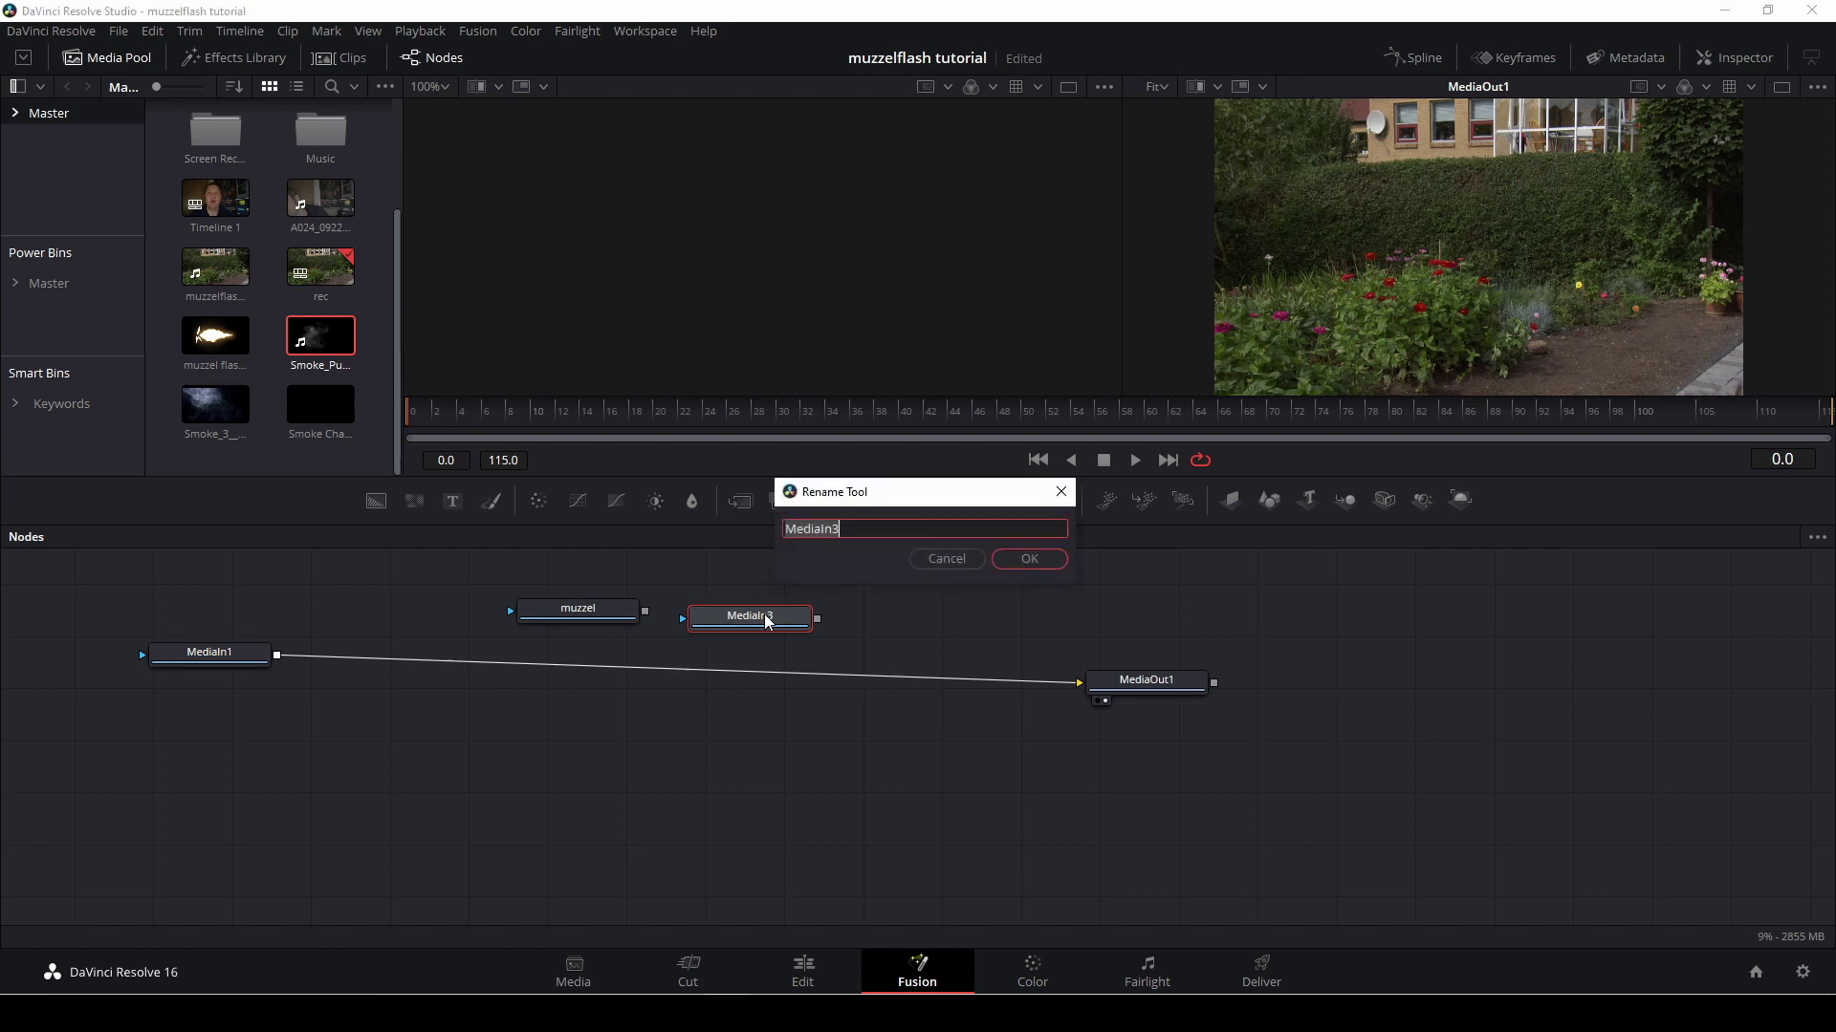
{"action": "key", "text": "BackSpace"}
{"action": "type", "text": "smoke"}
- Confirm the 'smoke' name and move the footage node lower in the graph
{"action": "left_click", "coordinate": [1034, 563]}
{"action": "left_click", "coordinate": [1168, 681]}
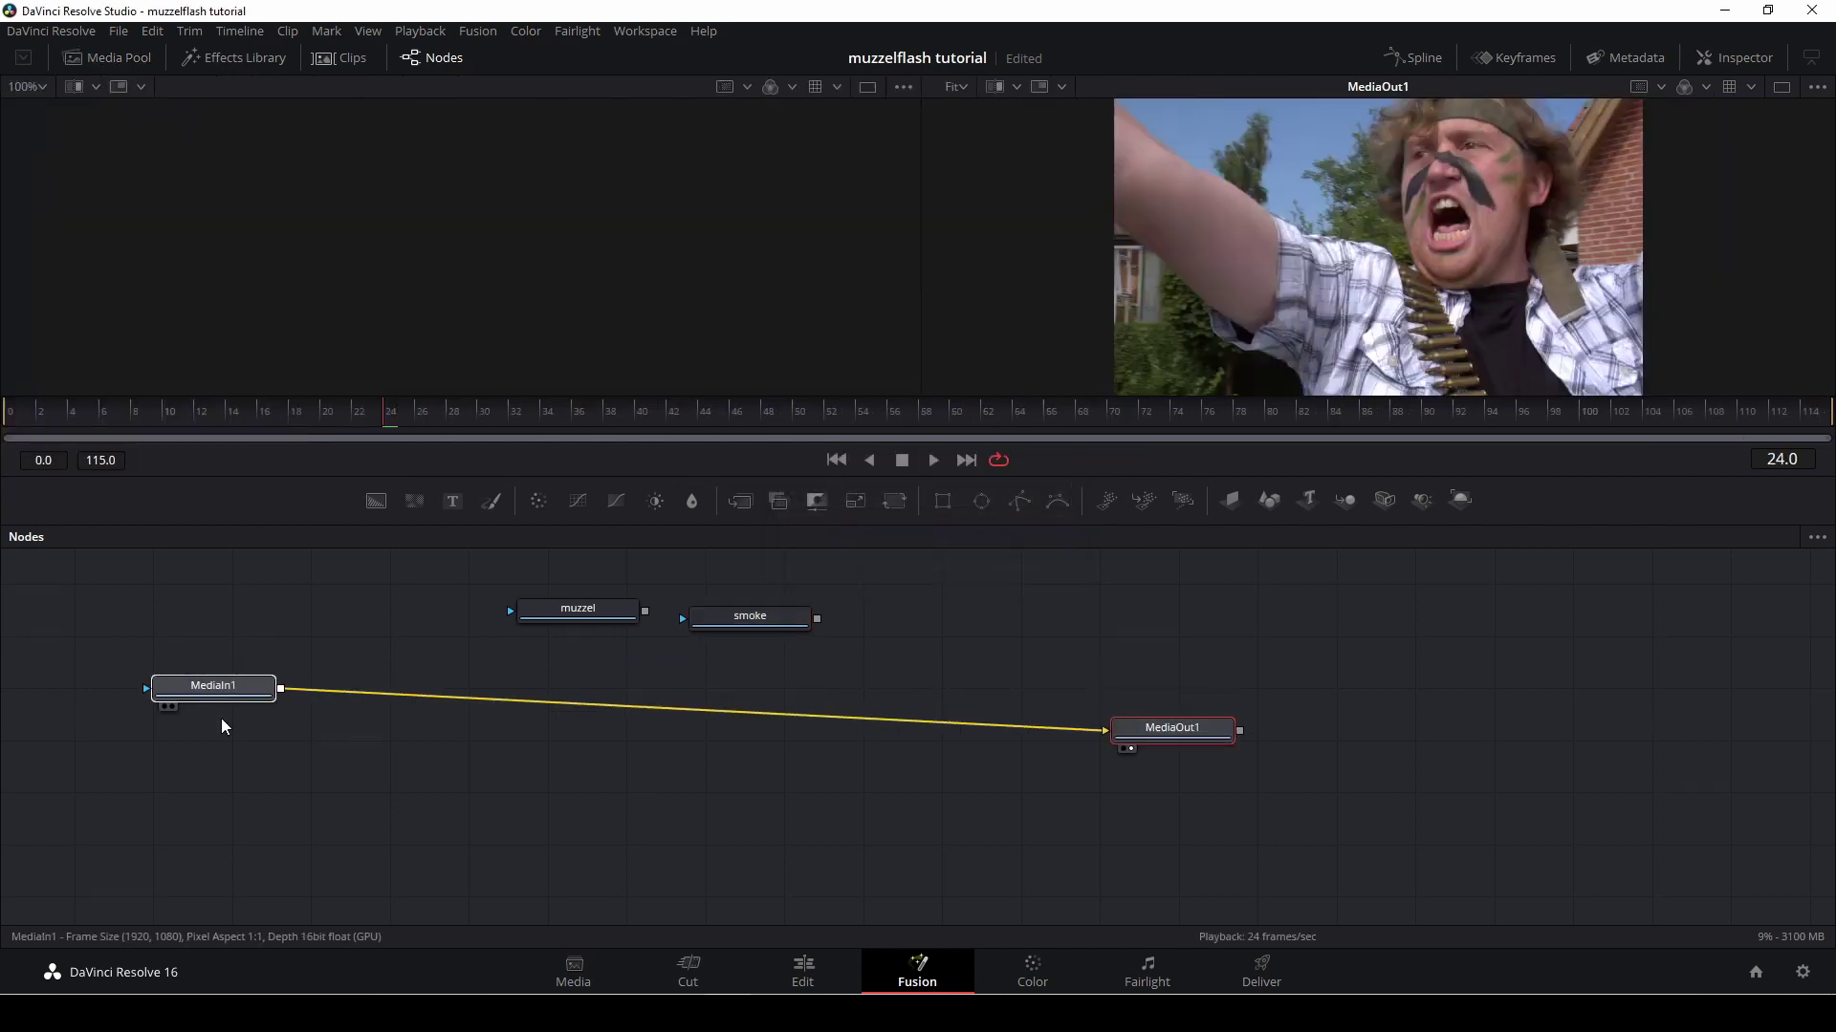
{"action": "left_click_drag", "start_coordinate": [221, 719], "coordinate": [226, 751]}
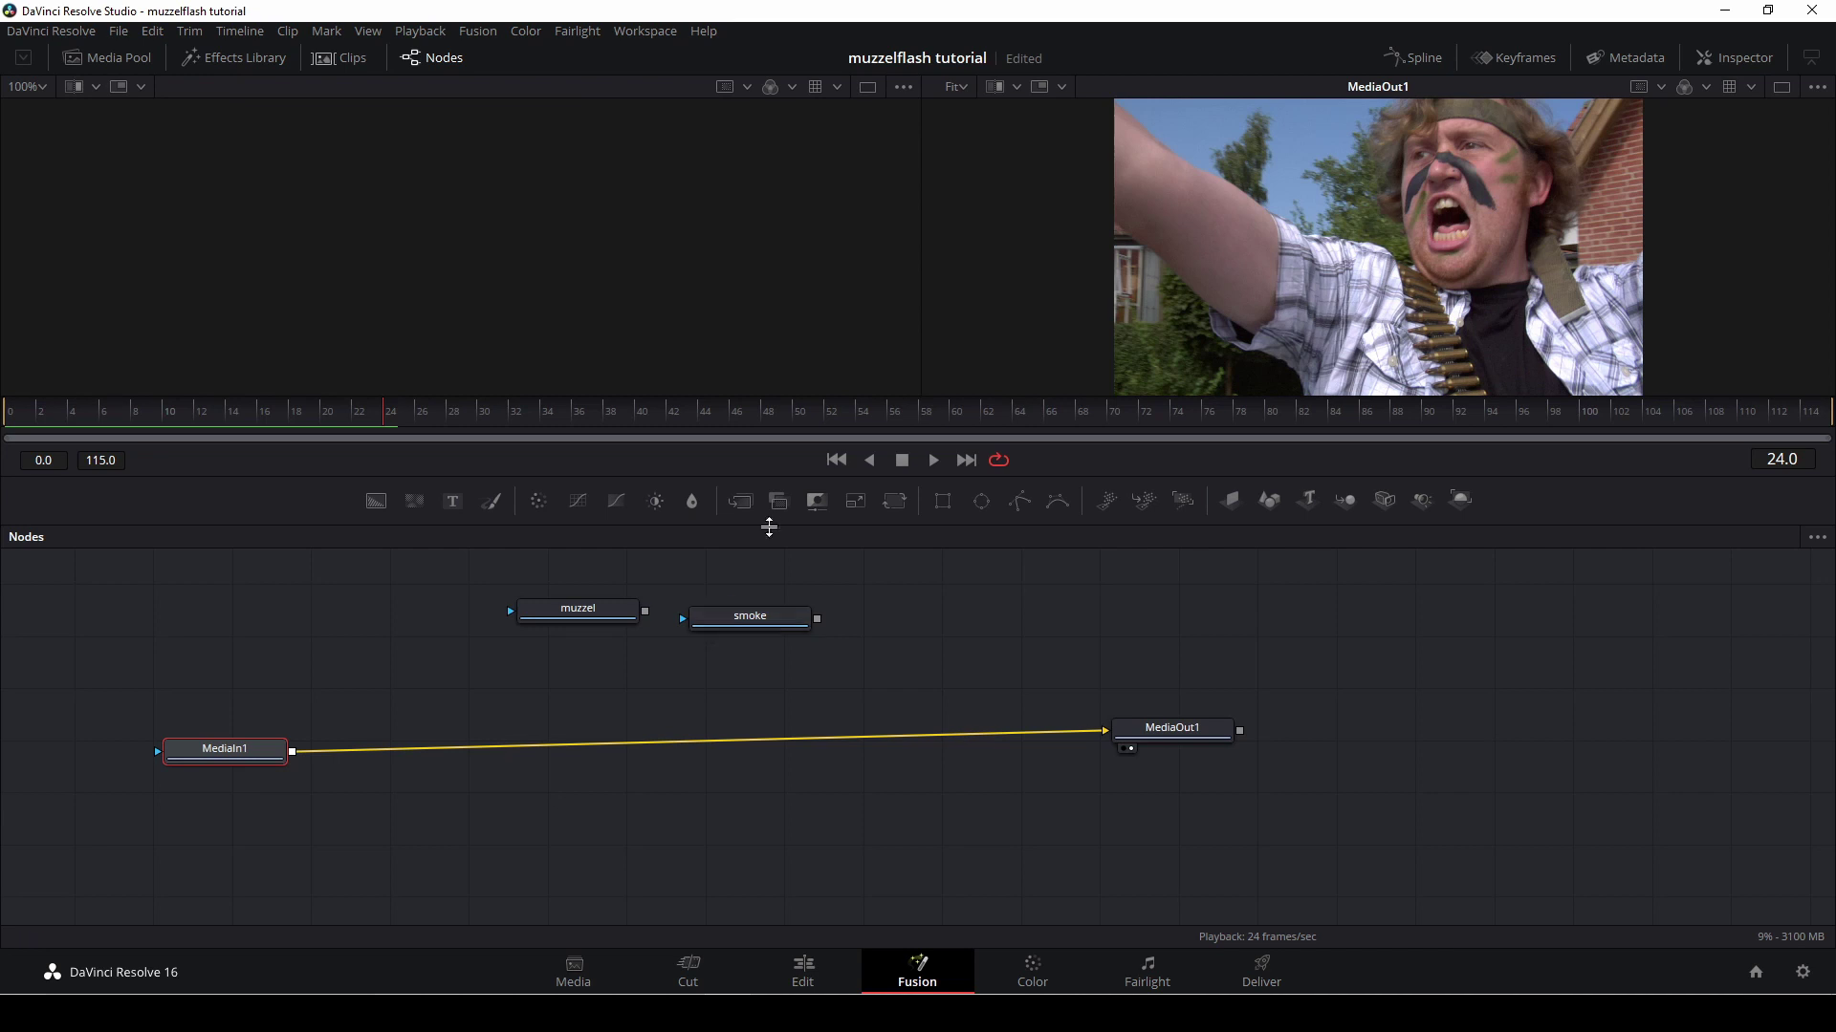
- Insert Merge1 between MediaIn1 and MediaOut1 with muzzel as foreground, checking frame 34
{"action": "left_click_drag", "start_coordinate": [740, 506], "coordinate": [673, 743]}
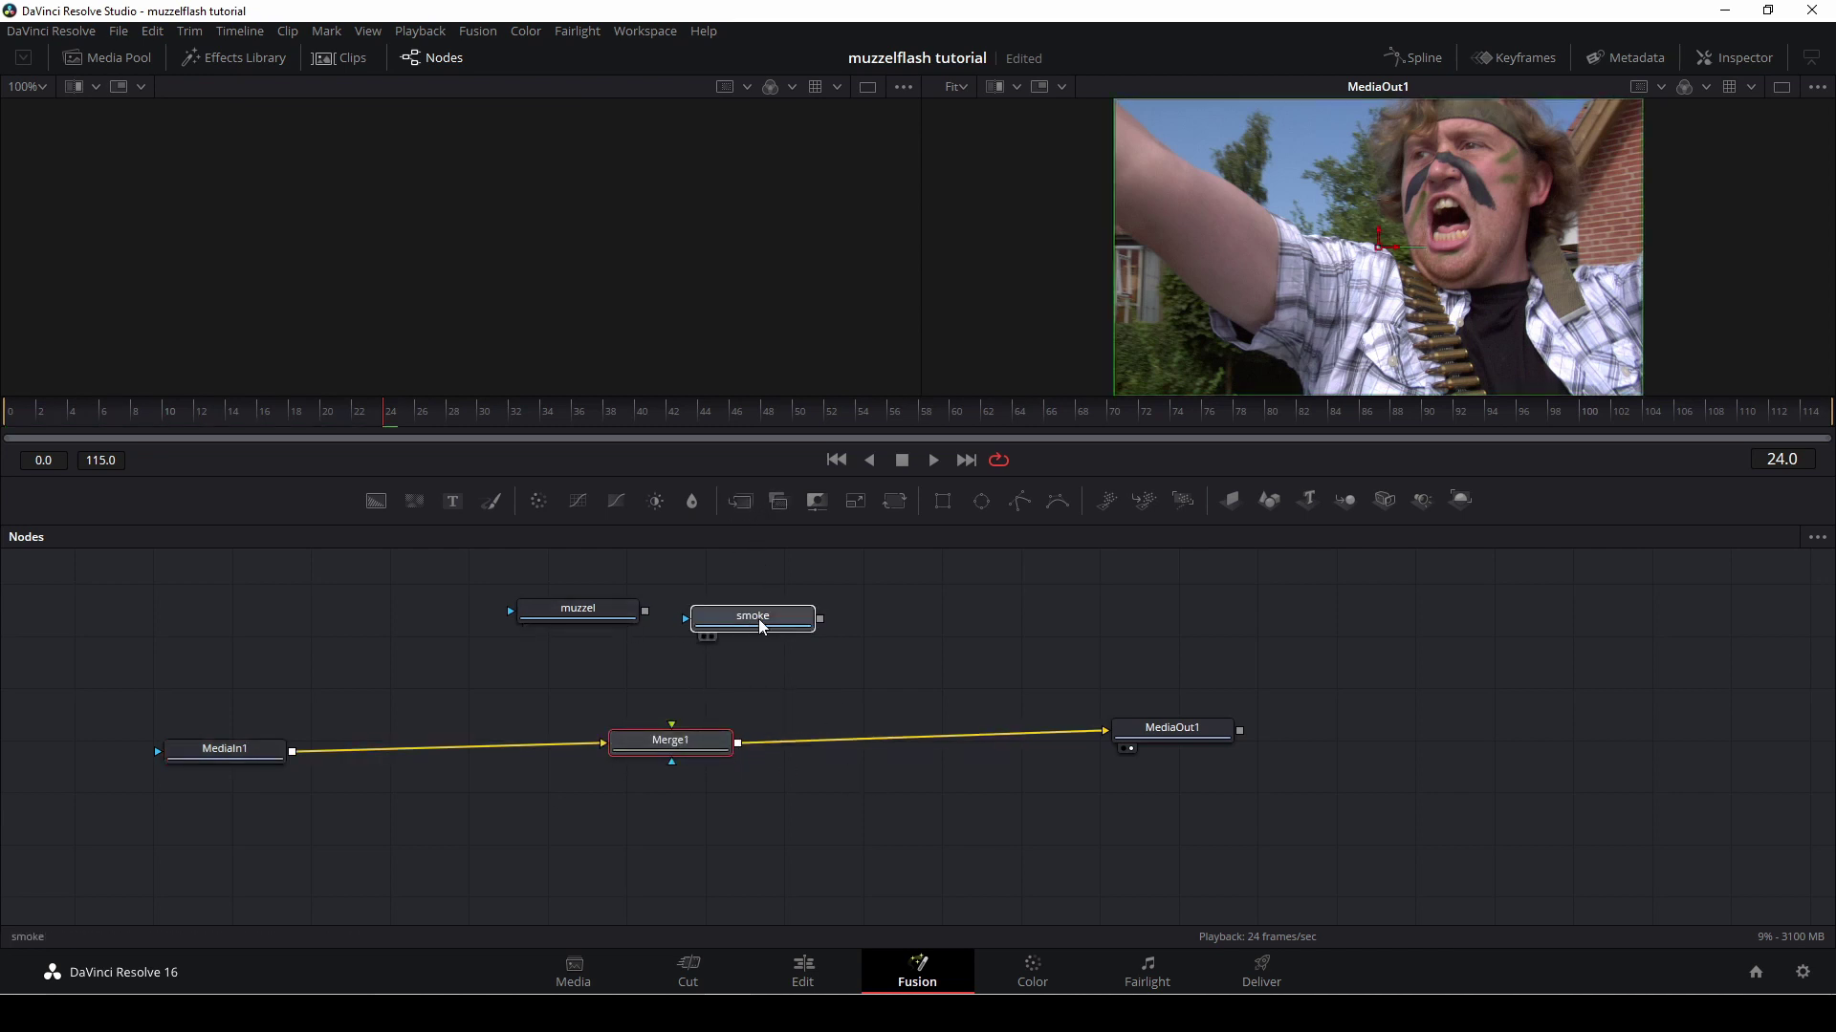
{"action": "left_click_drag", "start_coordinate": [759, 618], "coordinate": [953, 627]}
{"action": "left_click", "coordinate": [953, 626]}
{"action": "left_click_drag", "start_coordinate": [644, 615], "coordinate": [671, 726]}
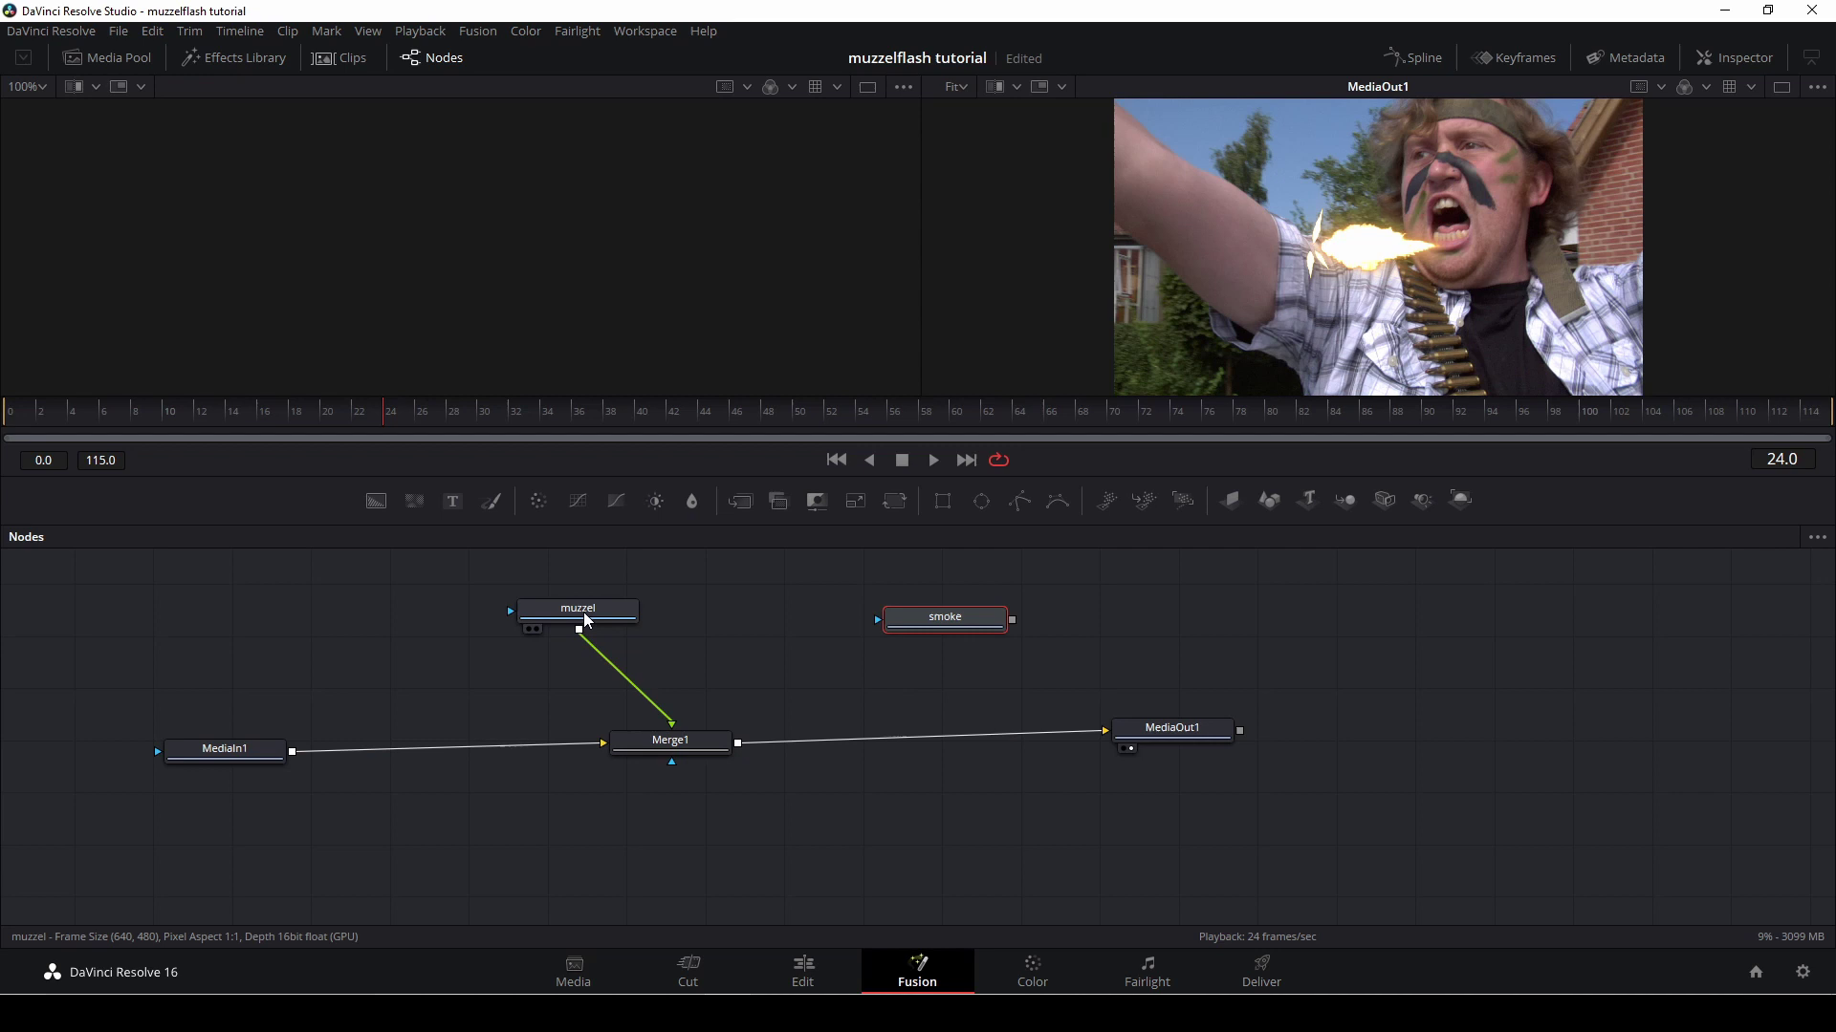
{"action": "left_click_drag", "start_coordinate": [583, 611], "coordinate": [670, 613]}
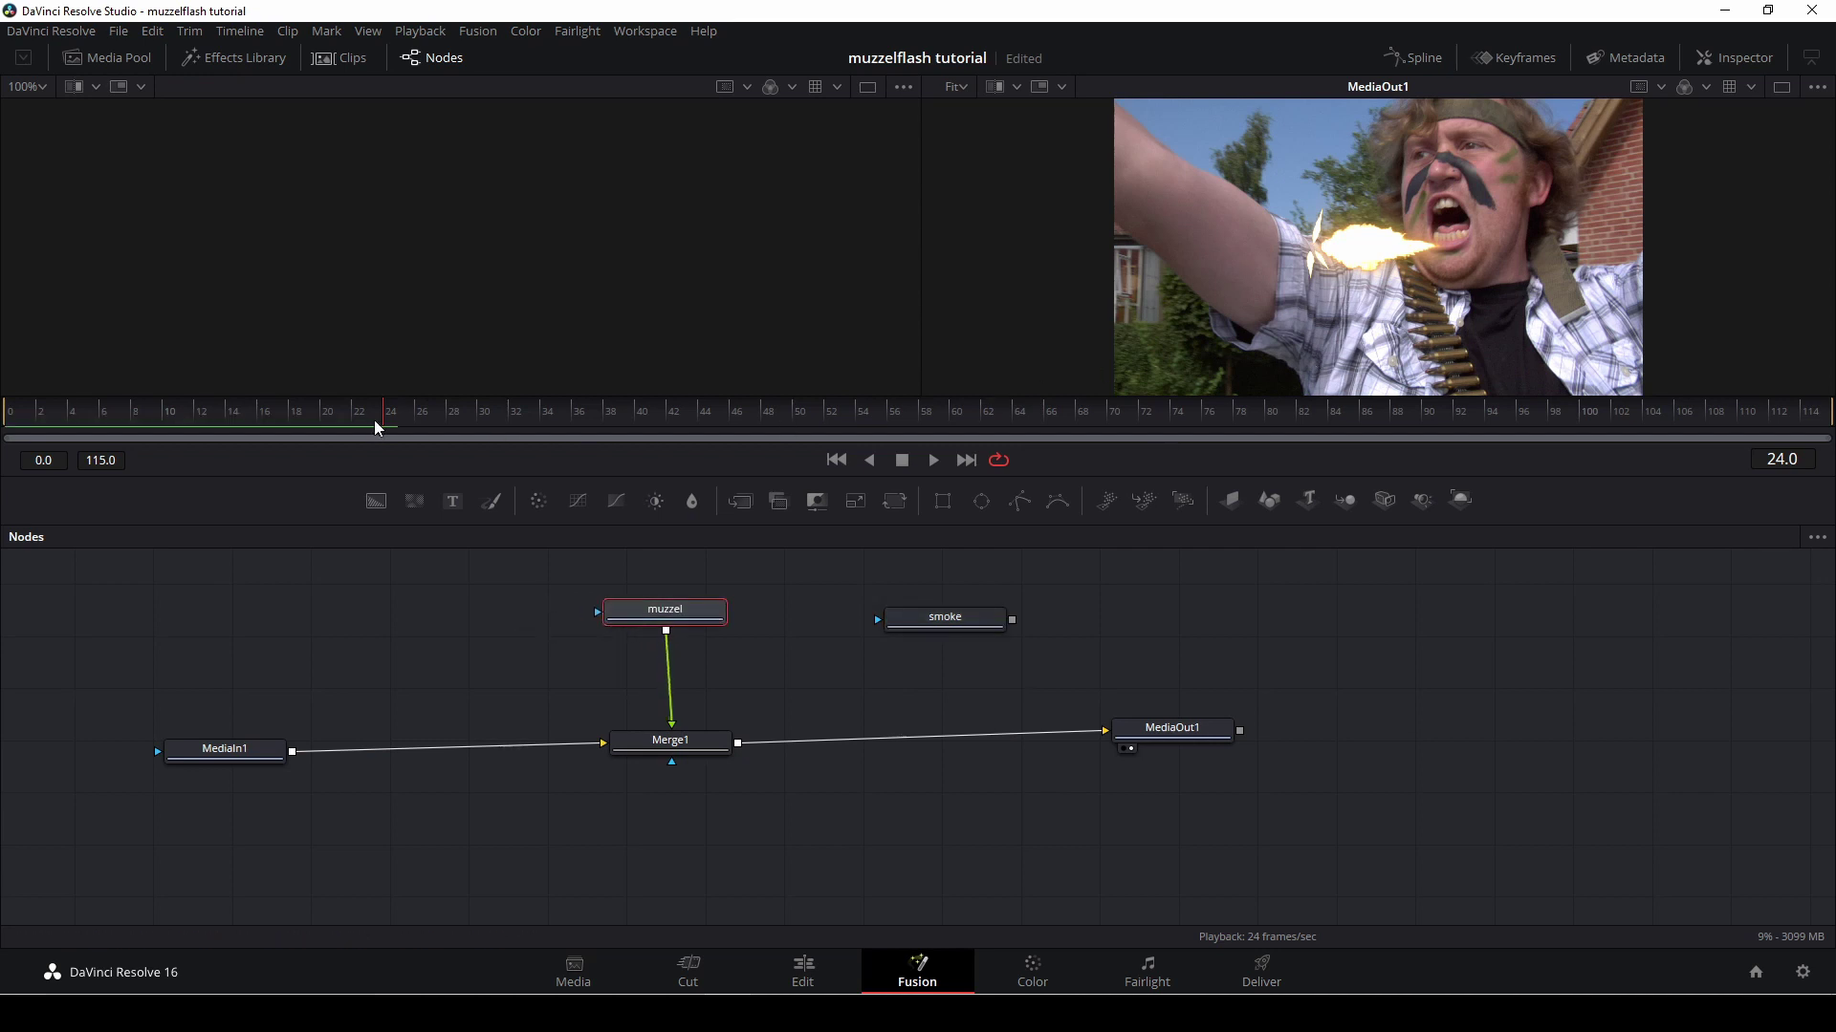
{"action": "left_click_drag", "start_coordinate": [375, 421], "coordinate": [834, 494]}
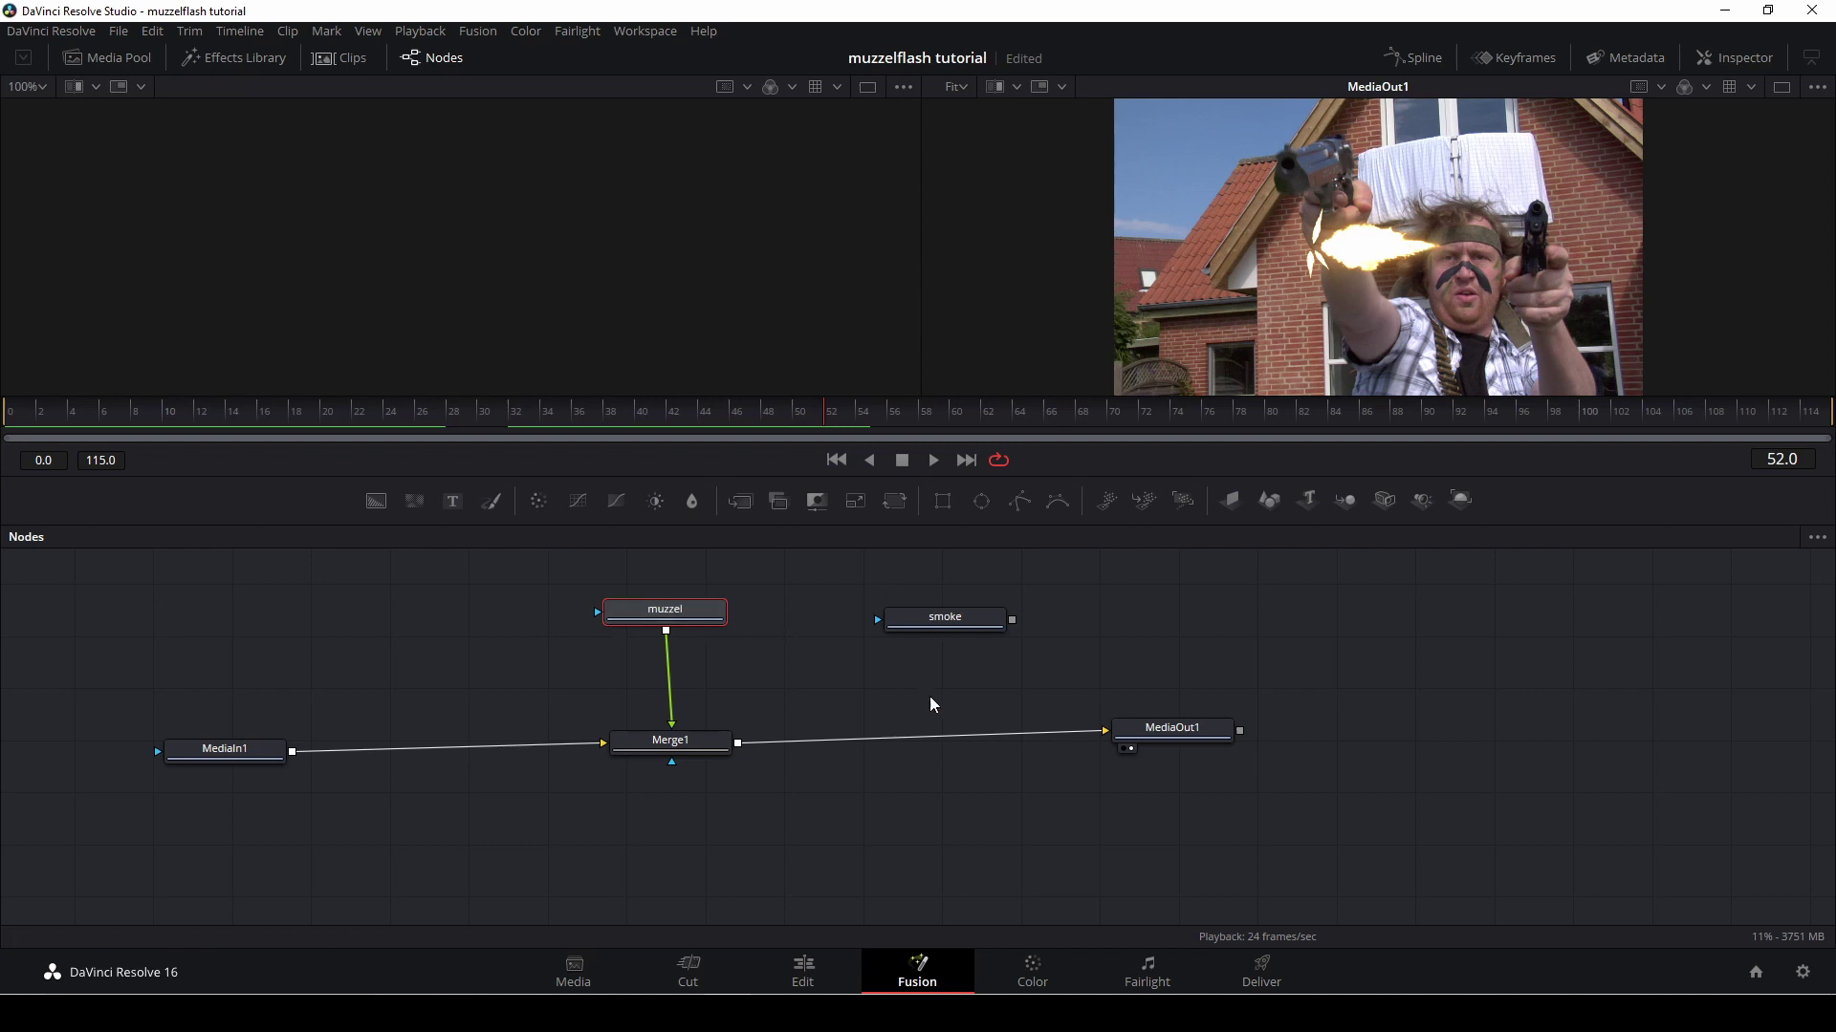
- On Merge1, flip the flash horizontally, scale it to 1.851, rotate 10.35° onto the muzzle
{"action": "left_click", "coordinate": [699, 750]}
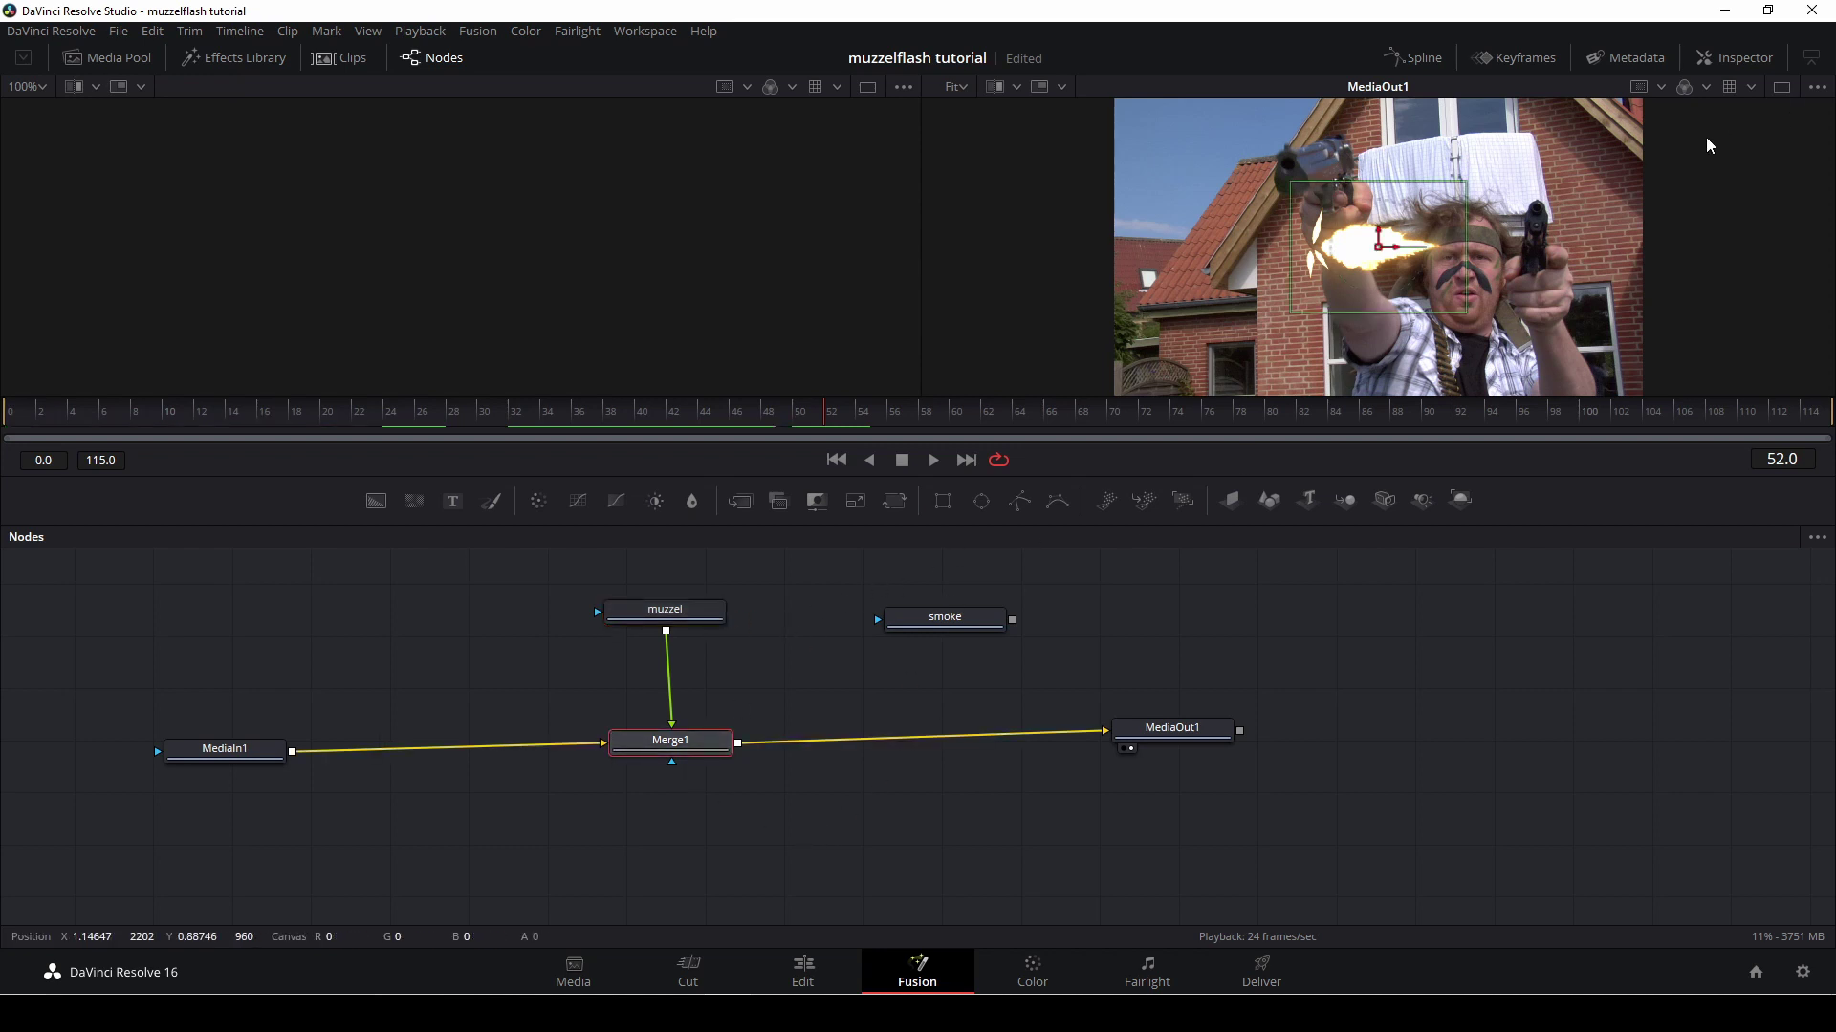
{"action": "left_click", "coordinate": [1732, 57]}
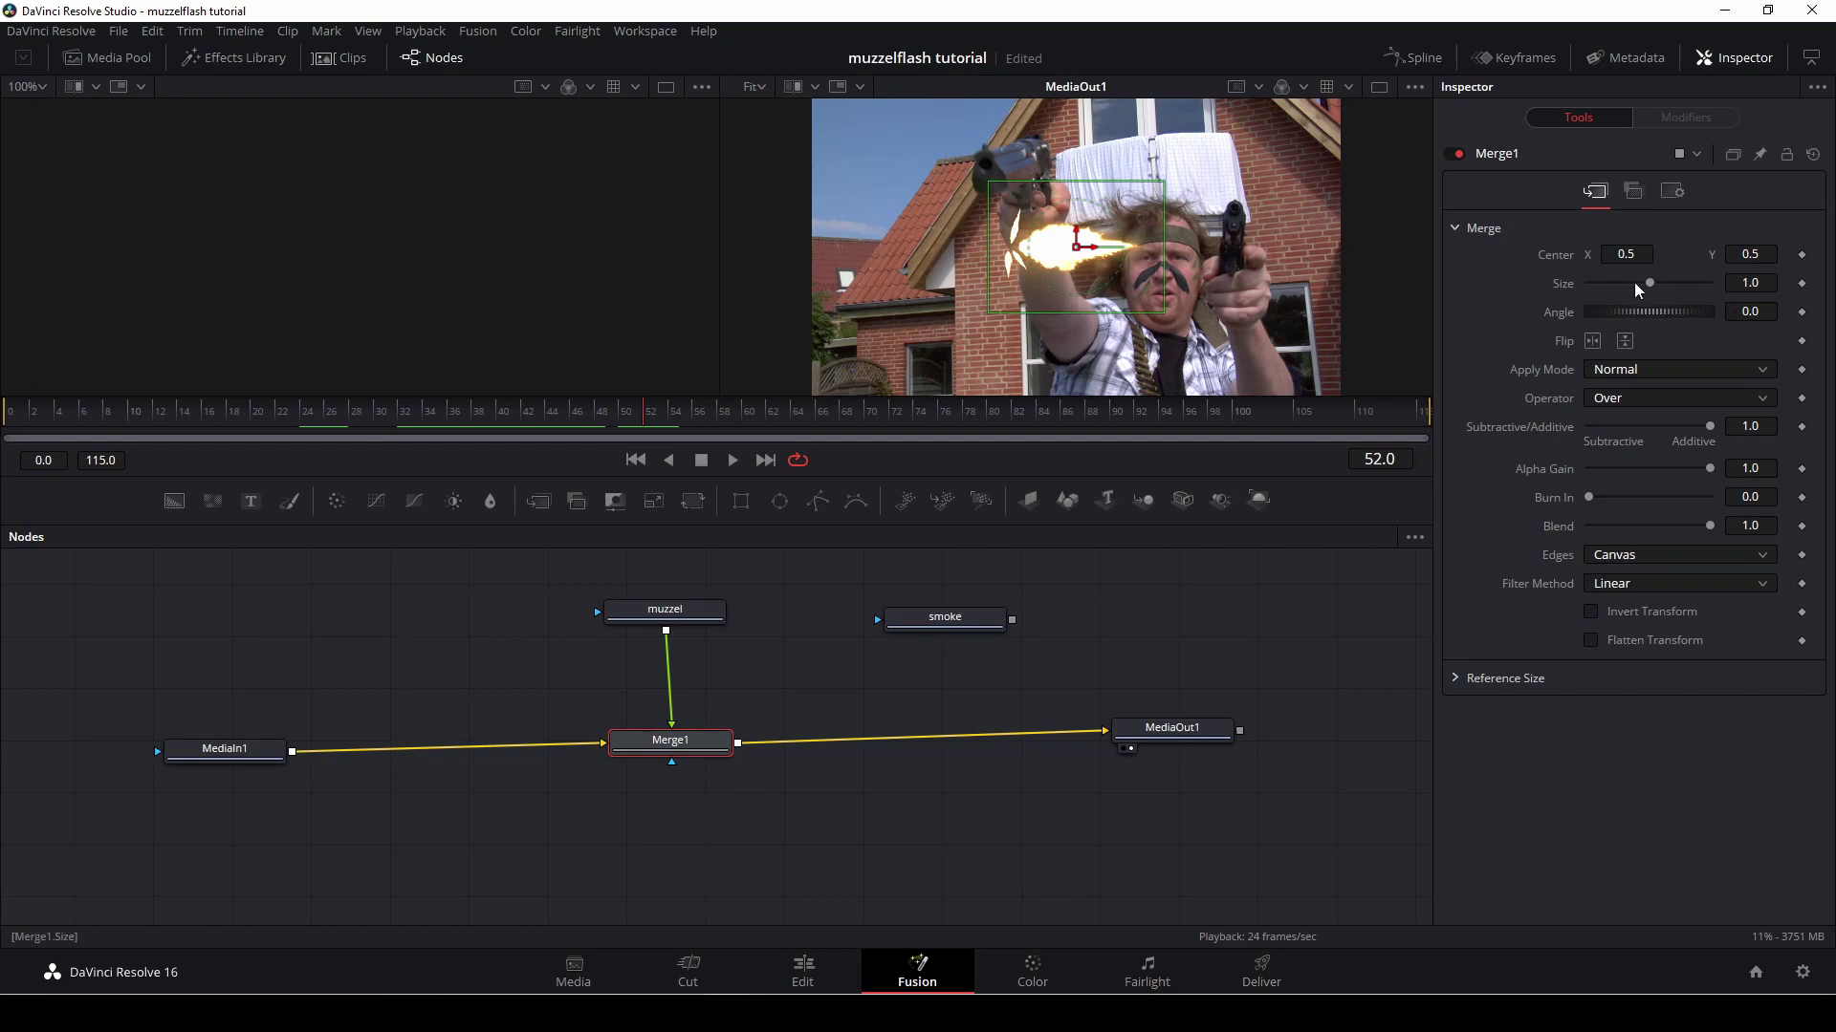
{"action": "left_click", "coordinate": [1593, 342]}
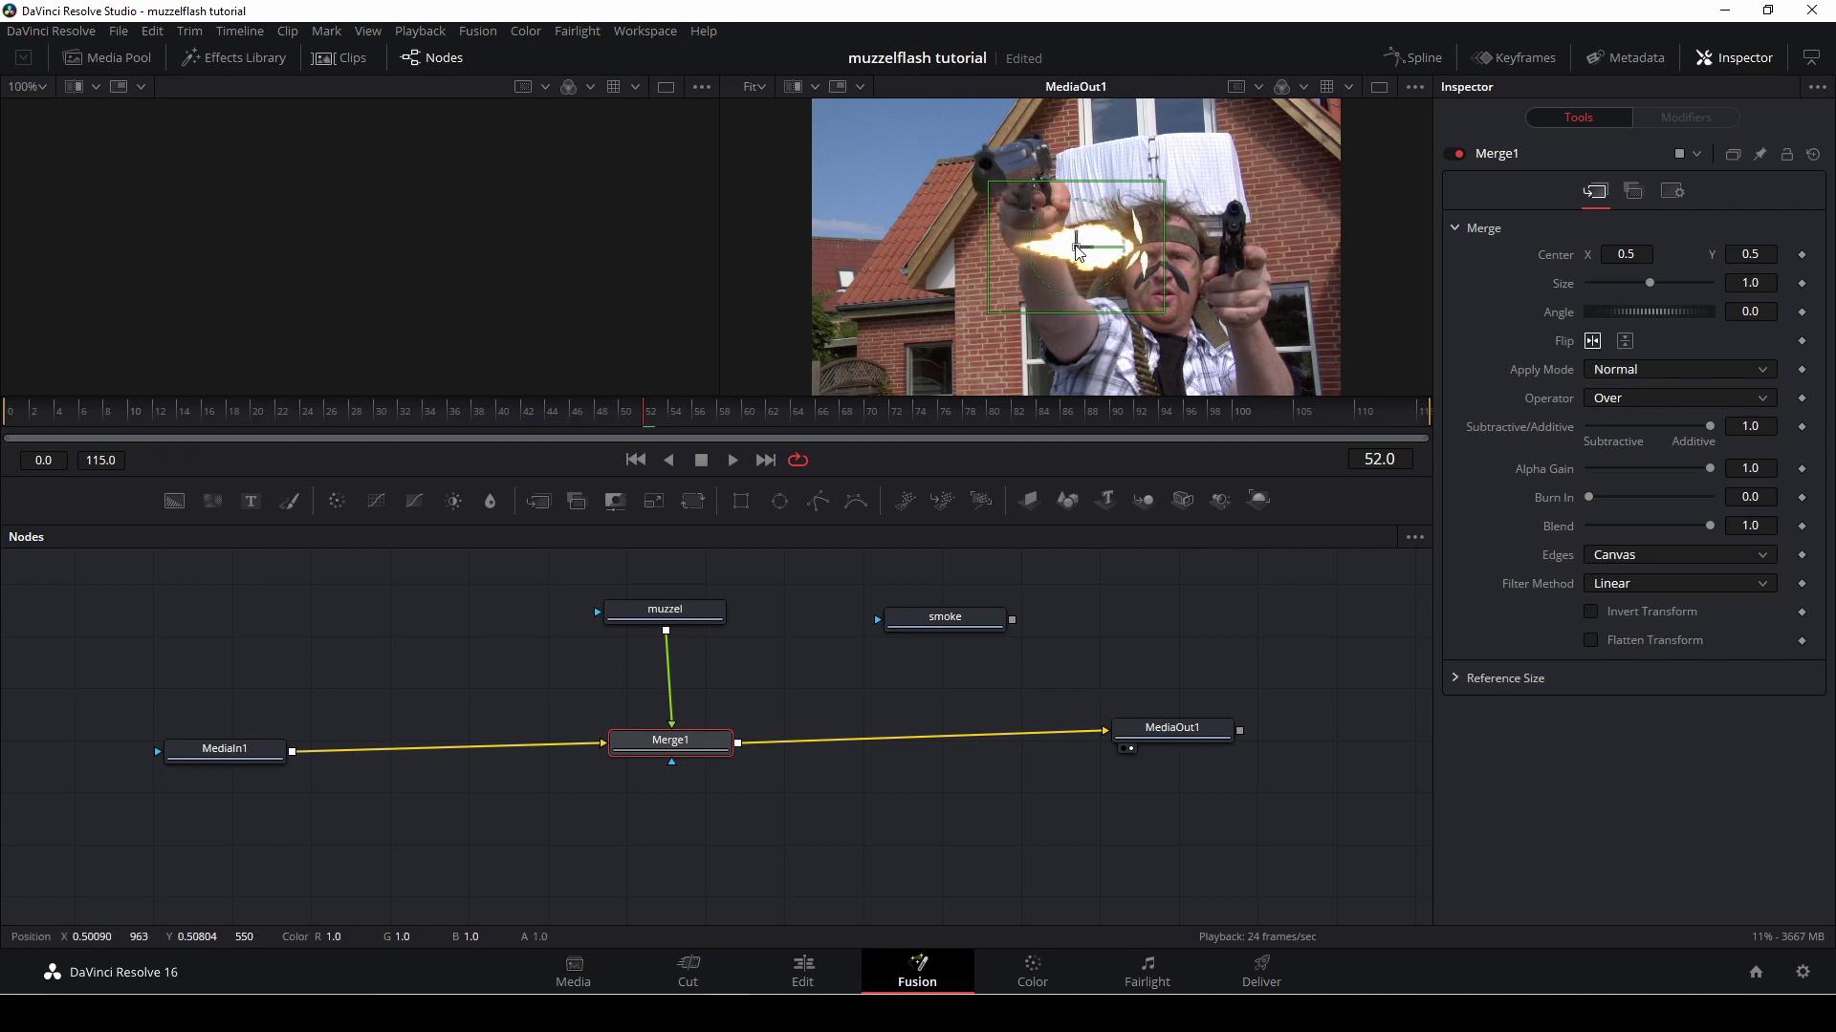
{"action": "left_click_drag", "start_coordinate": [1081, 248], "coordinate": [945, 172]}
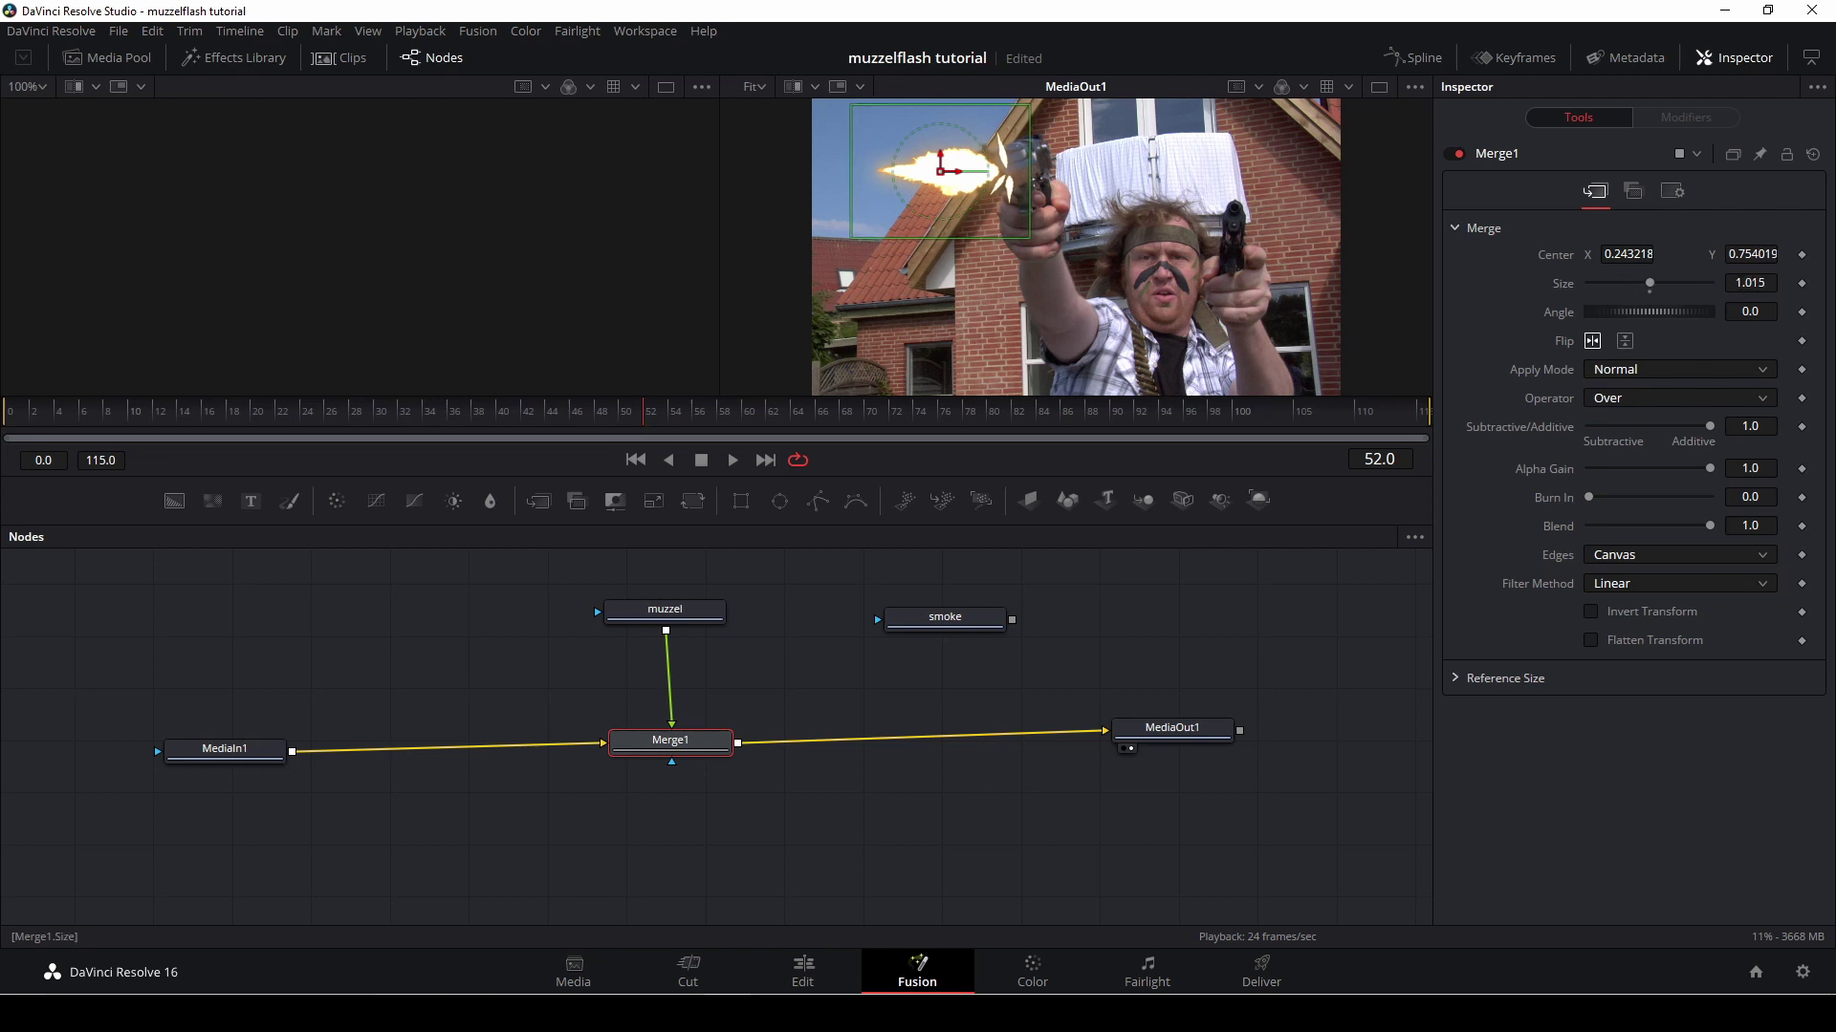
{"action": "left_click_drag", "start_coordinate": [913, 218], "coordinate": [881, 283]}
{"action": "left_click_drag", "start_coordinate": [949, 177], "coordinate": [865, 168]}
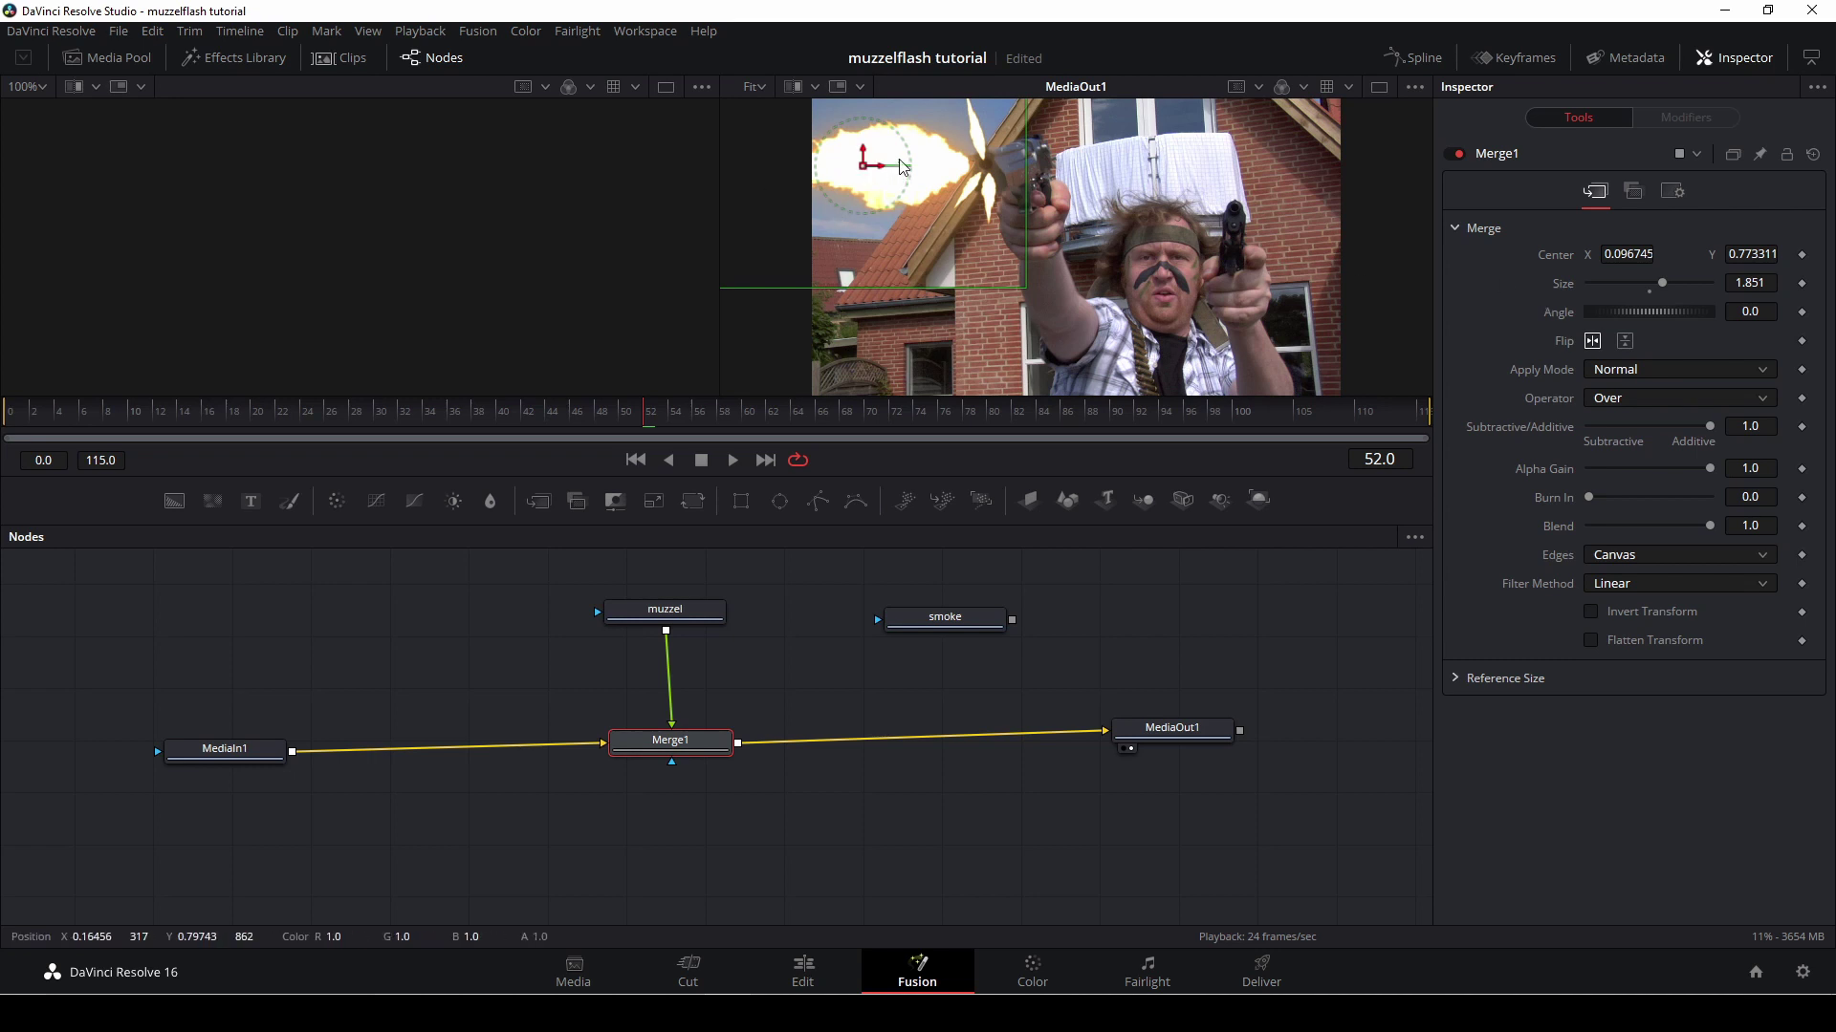
{"action": "left_click_drag", "start_coordinate": [909, 171], "coordinate": [875, 189]}
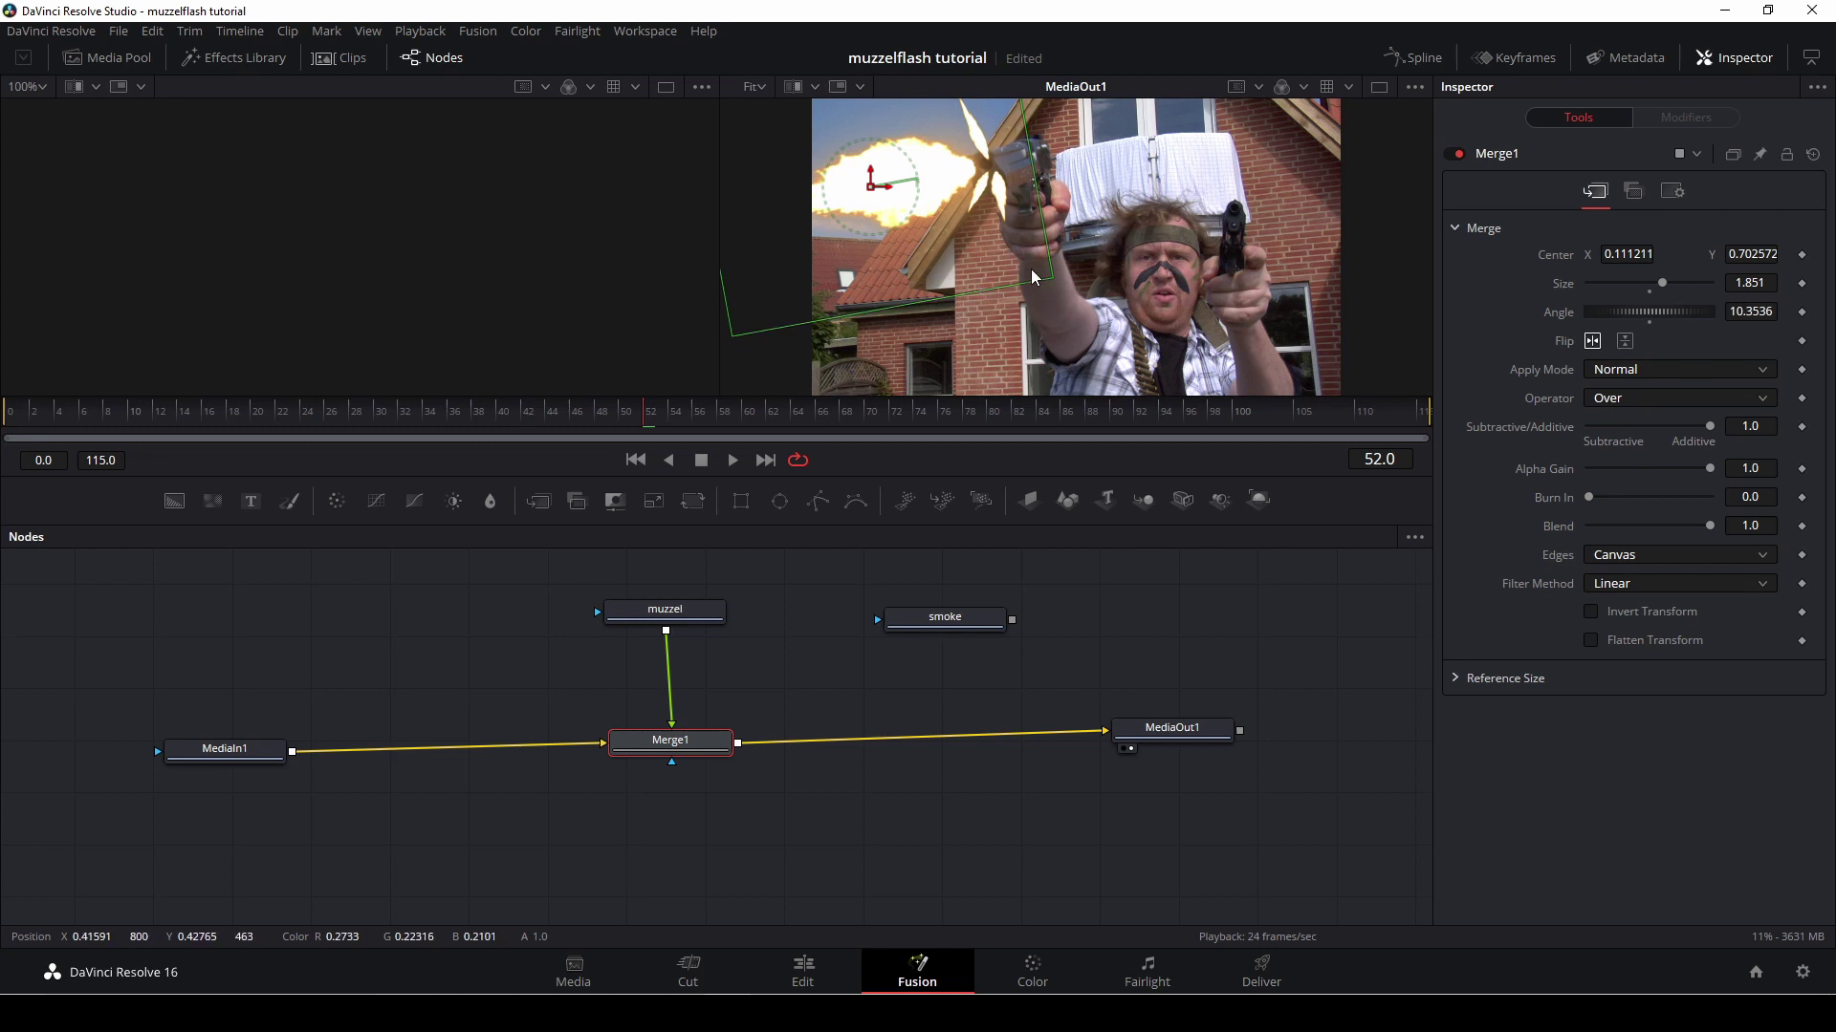
{"action": "left_click", "coordinate": [1520, 58]}
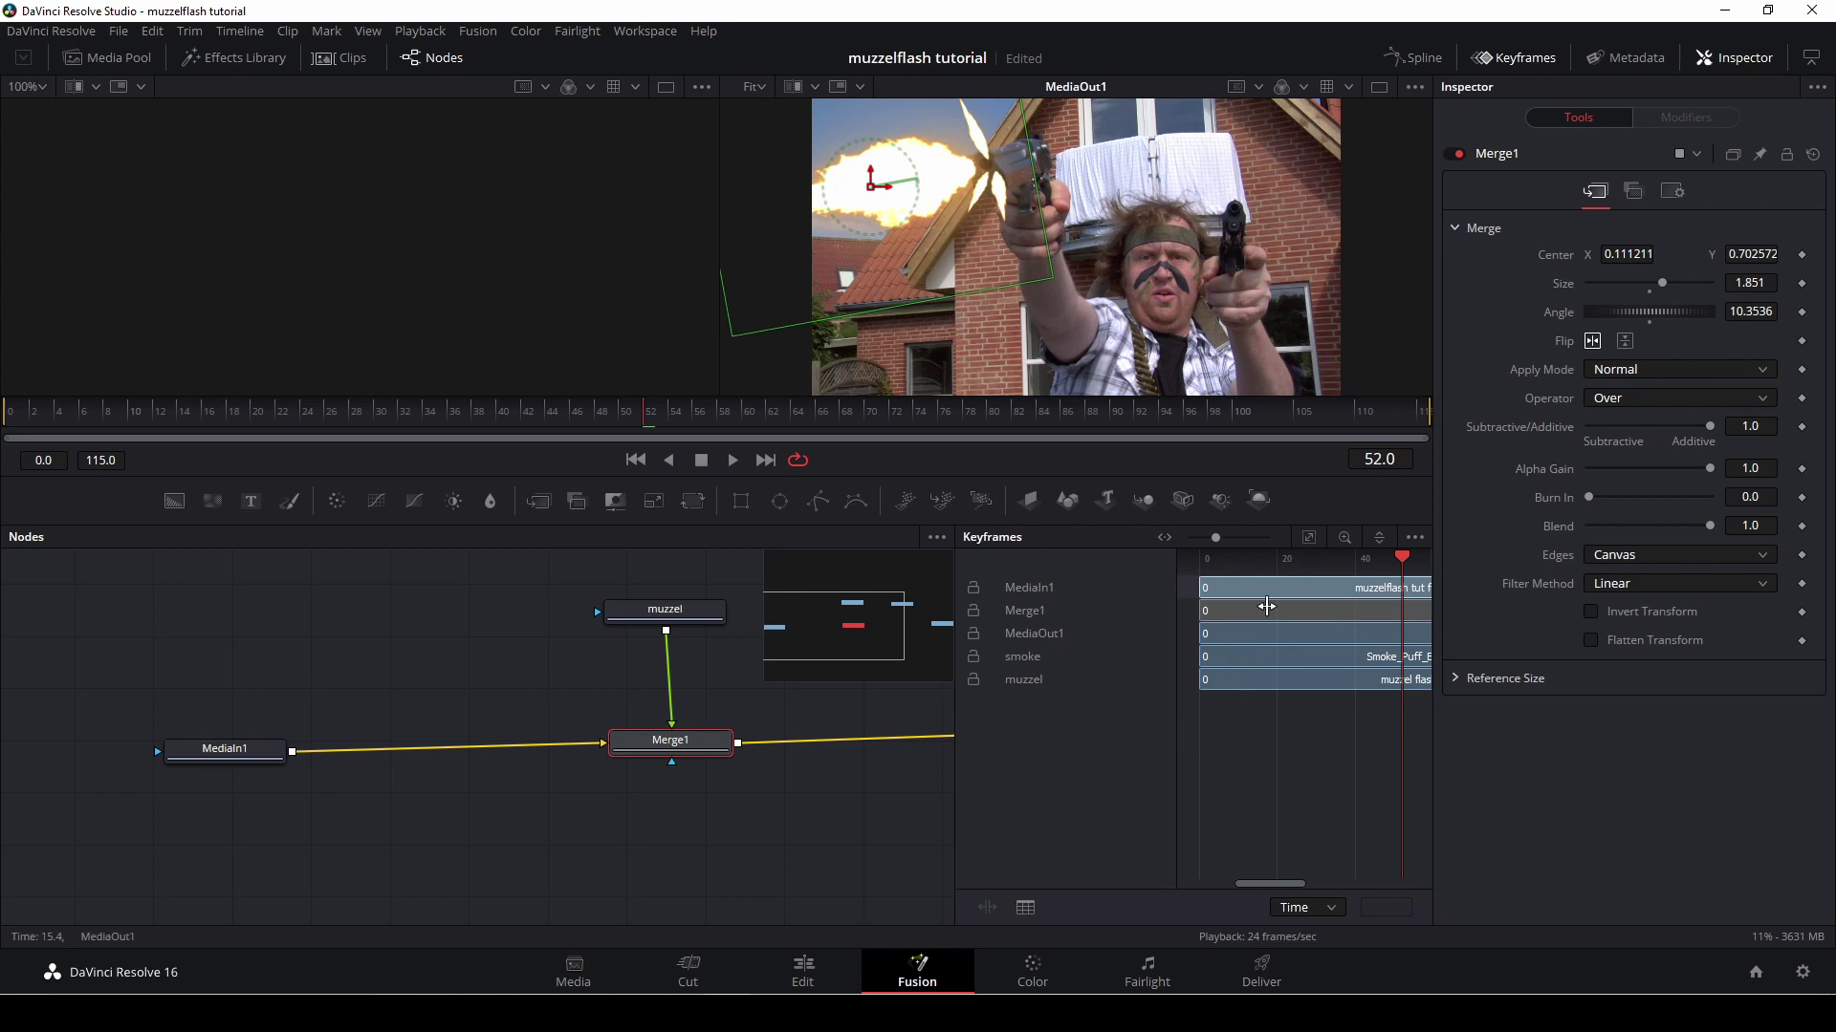
- Trim Merge1's bar in the Keyframes timeline so the flash shows only on frame 52
{"action": "left_click_drag", "start_coordinate": [1216, 537], "coordinate": [1195, 538]}
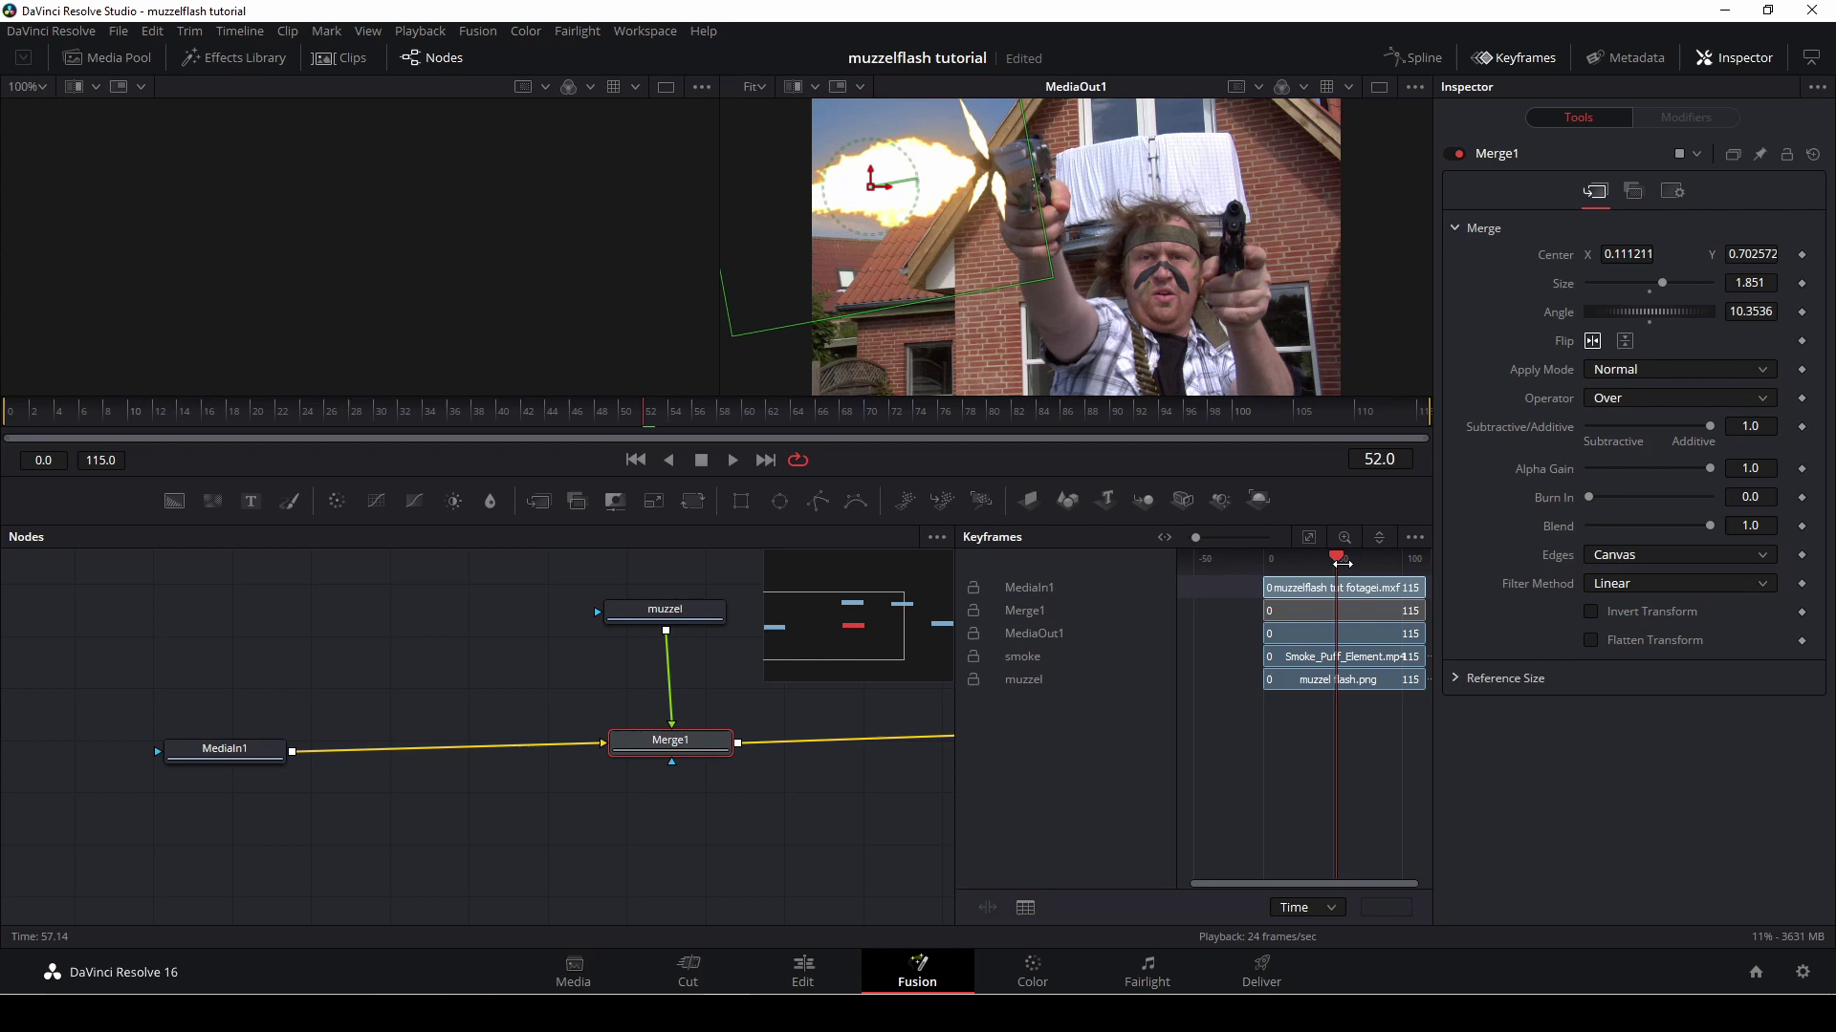
{"action": "left_click_drag", "start_coordinate": [1340, 563], "coordinate": [1356, 554]}
{"action": "left_click_drag", "start_coordinate": [1271, 610], "coordinate": [1336, 624]}
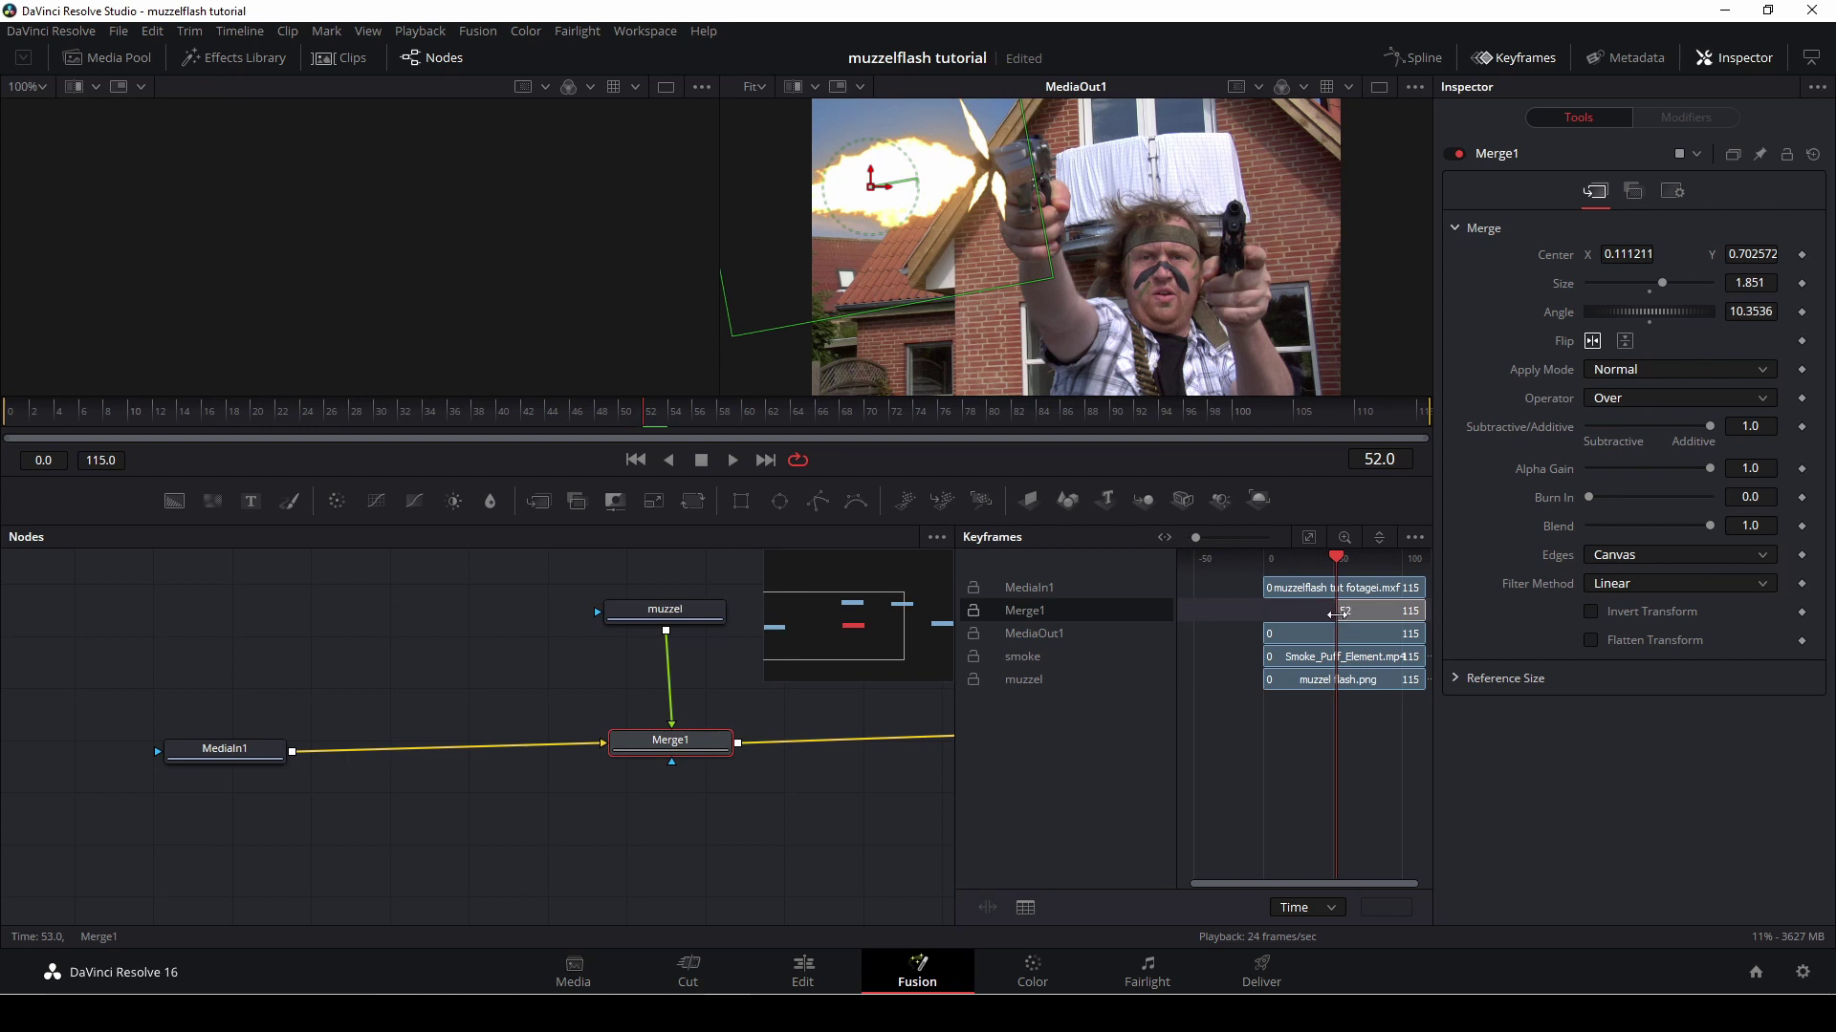
{"action": "key", "text": "Right"}
{"action": "left_click_drag", "start_coordinate": [1403, 615], "coordinate": [1342, 616]}
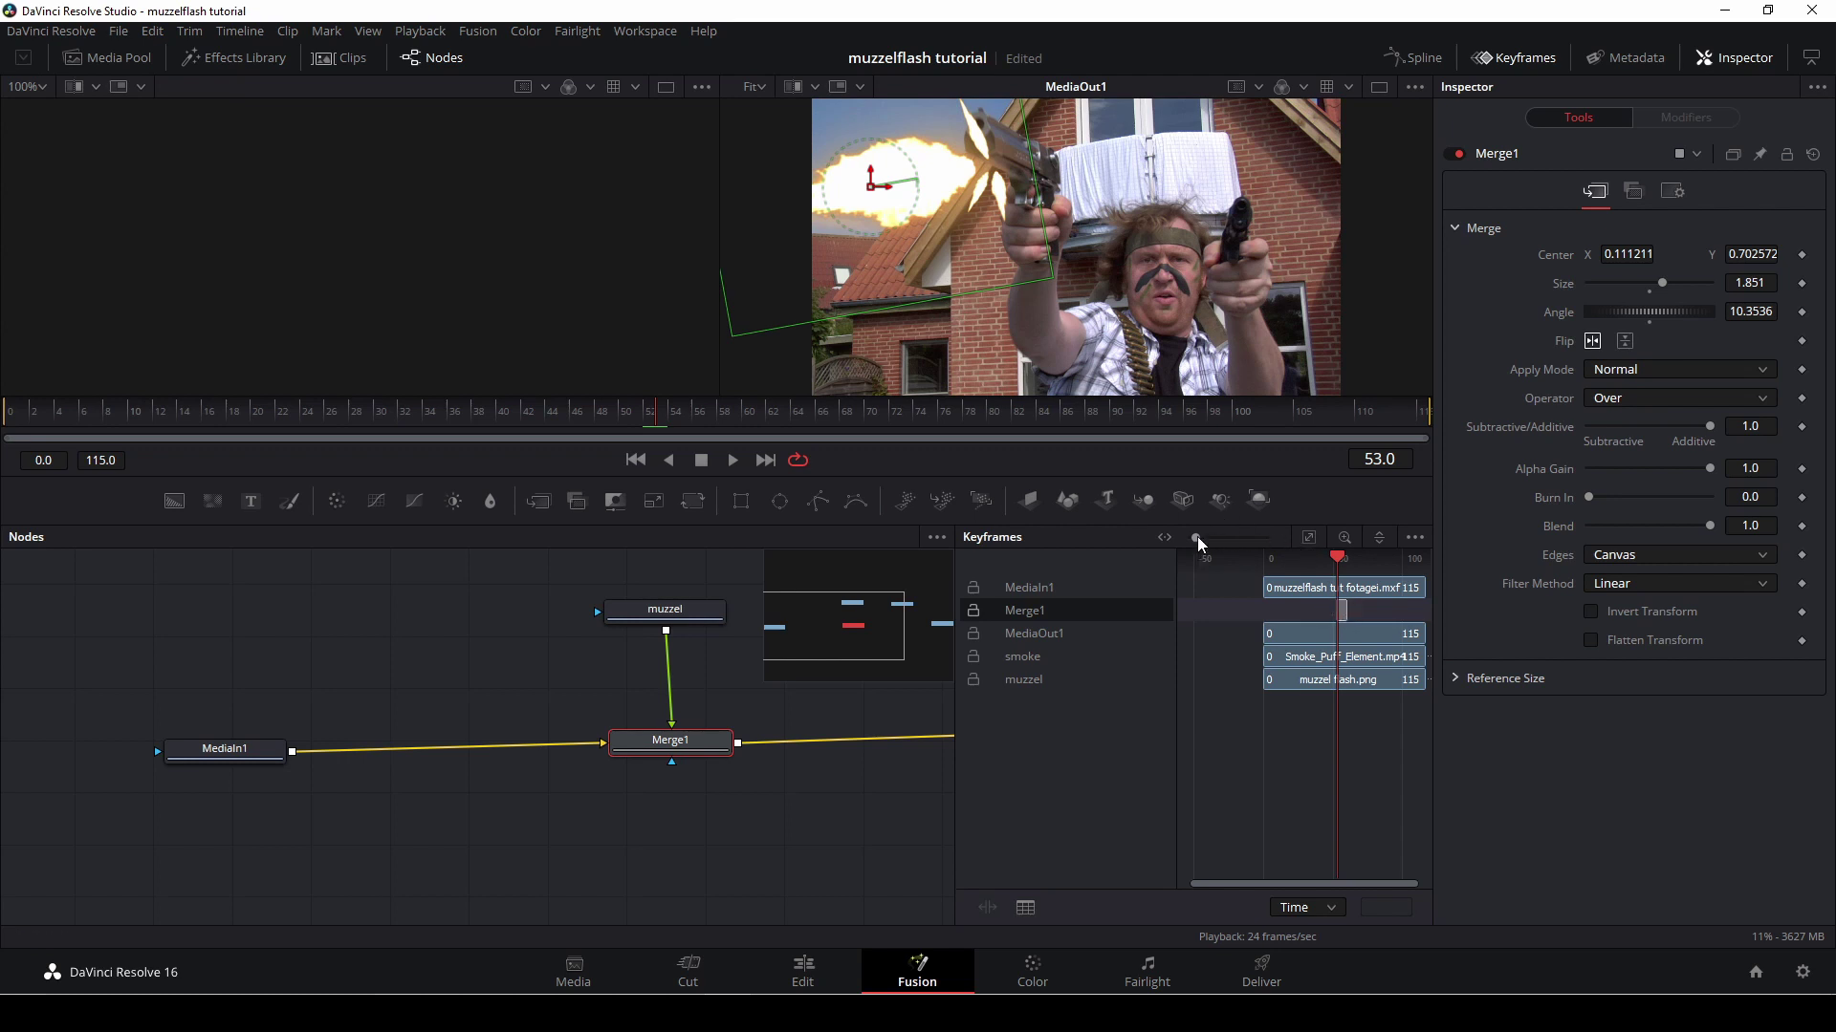
{"action": "left_click_drag", "start_coordinate": [1197, 537], "coordinate": [1218, 537]}
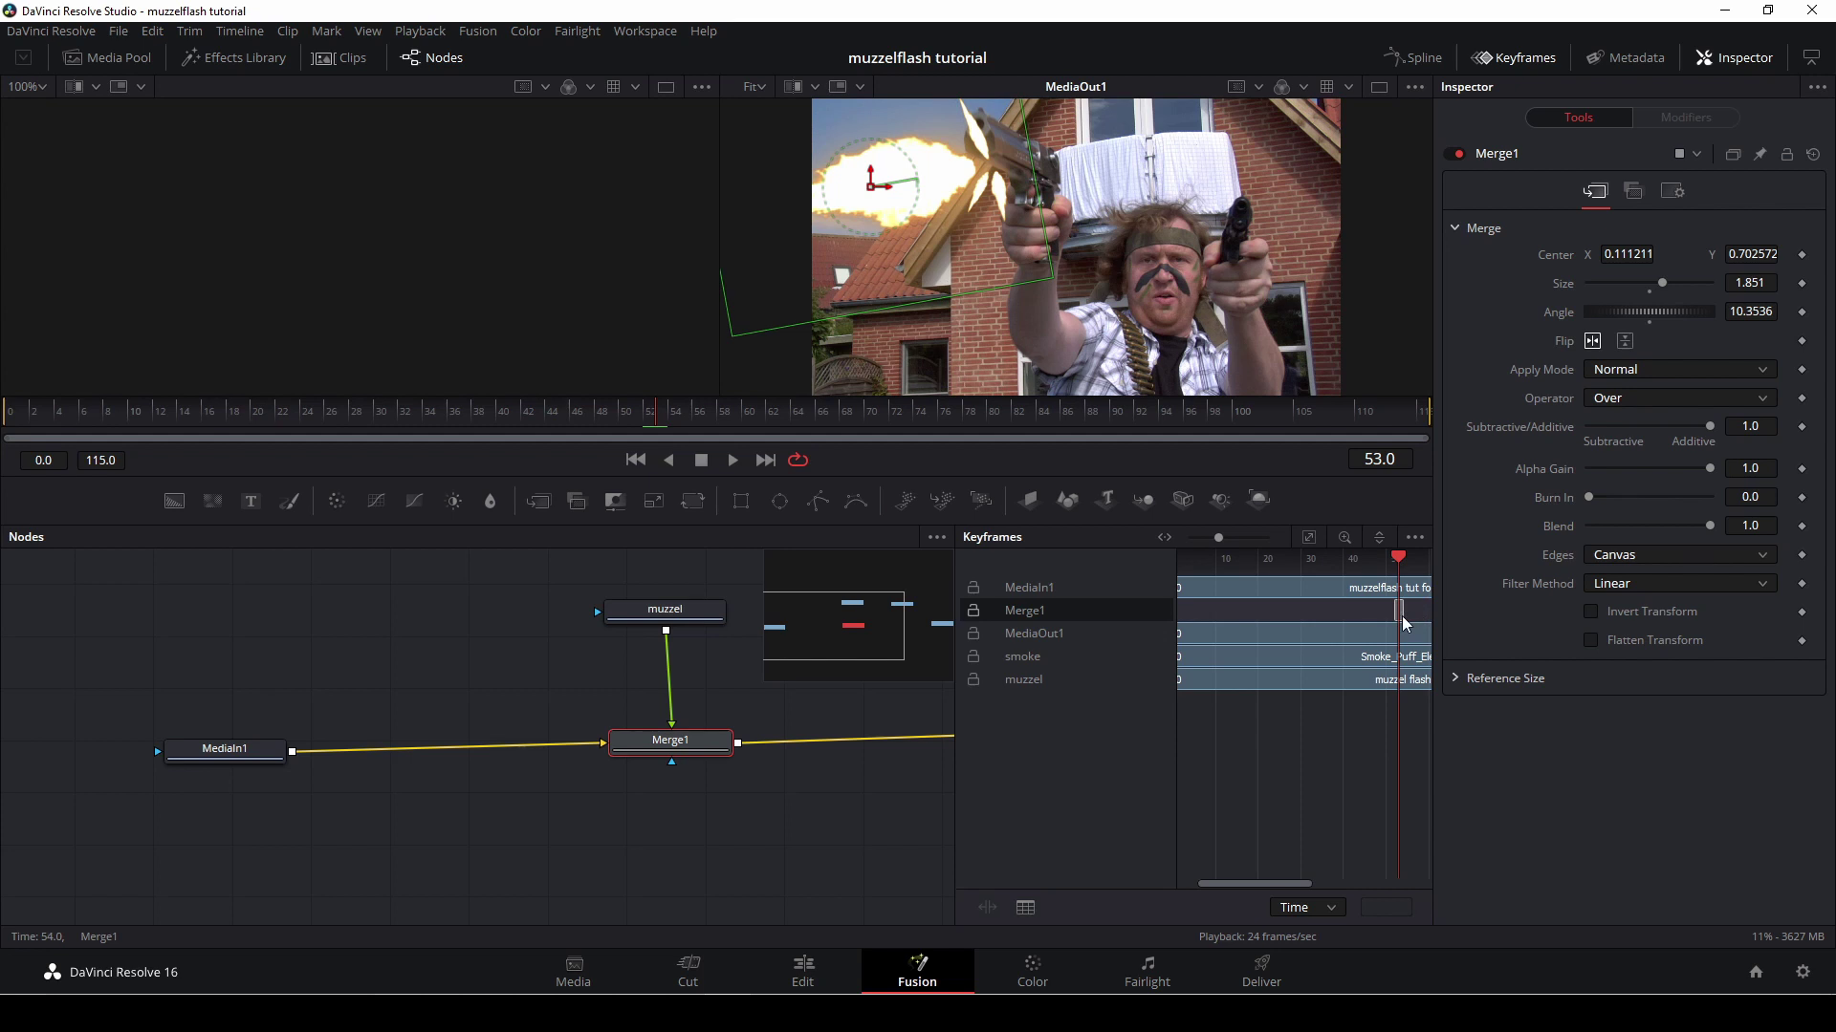
{"action": "left_click_drag", "start_coordinate": [1401, 616], "coordinate": [1398, 616]}
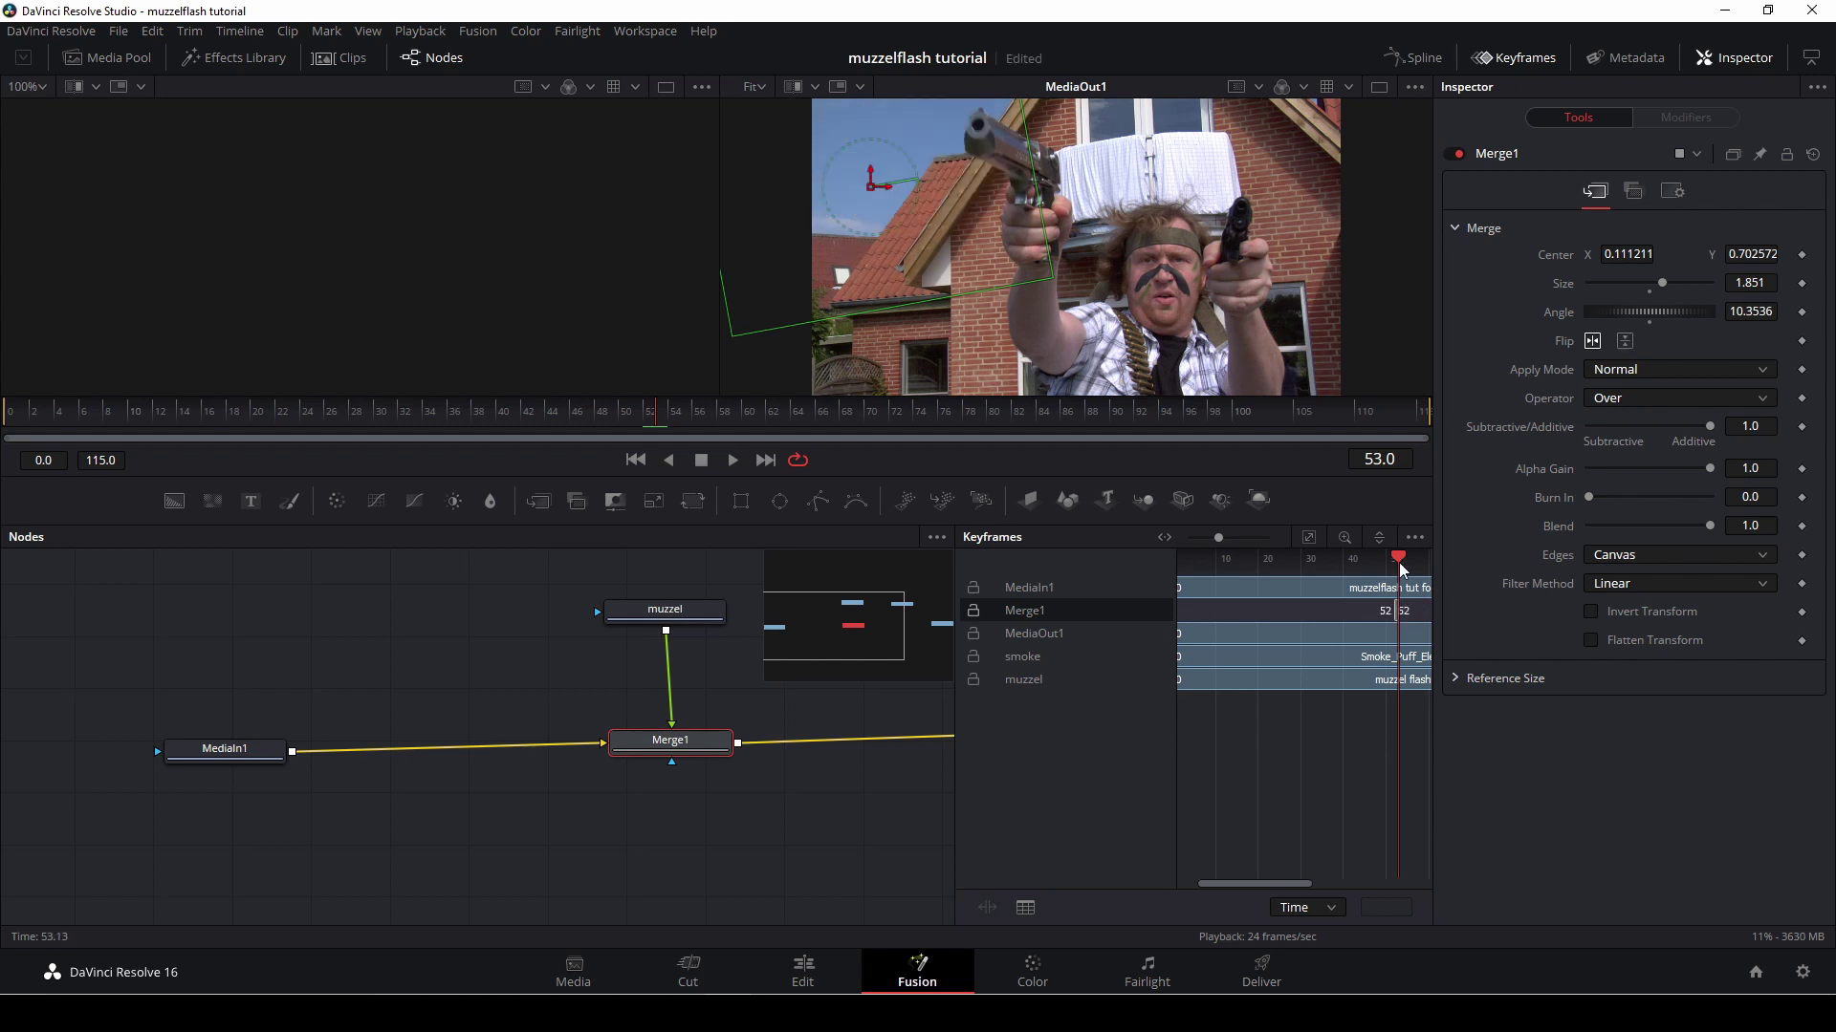
{"action": "mouse_move", "coordinate": [648, 411]}
{"action": "left_mouse_down"}
{"action": "mouse_move", "coordinate": [623, 417]}
{"action": "mouse_move", "coordinate": [738, 422]}
{"action": "mouse_move", "coordinate": [652, 434]}
{"action": "left_mouse_up"}
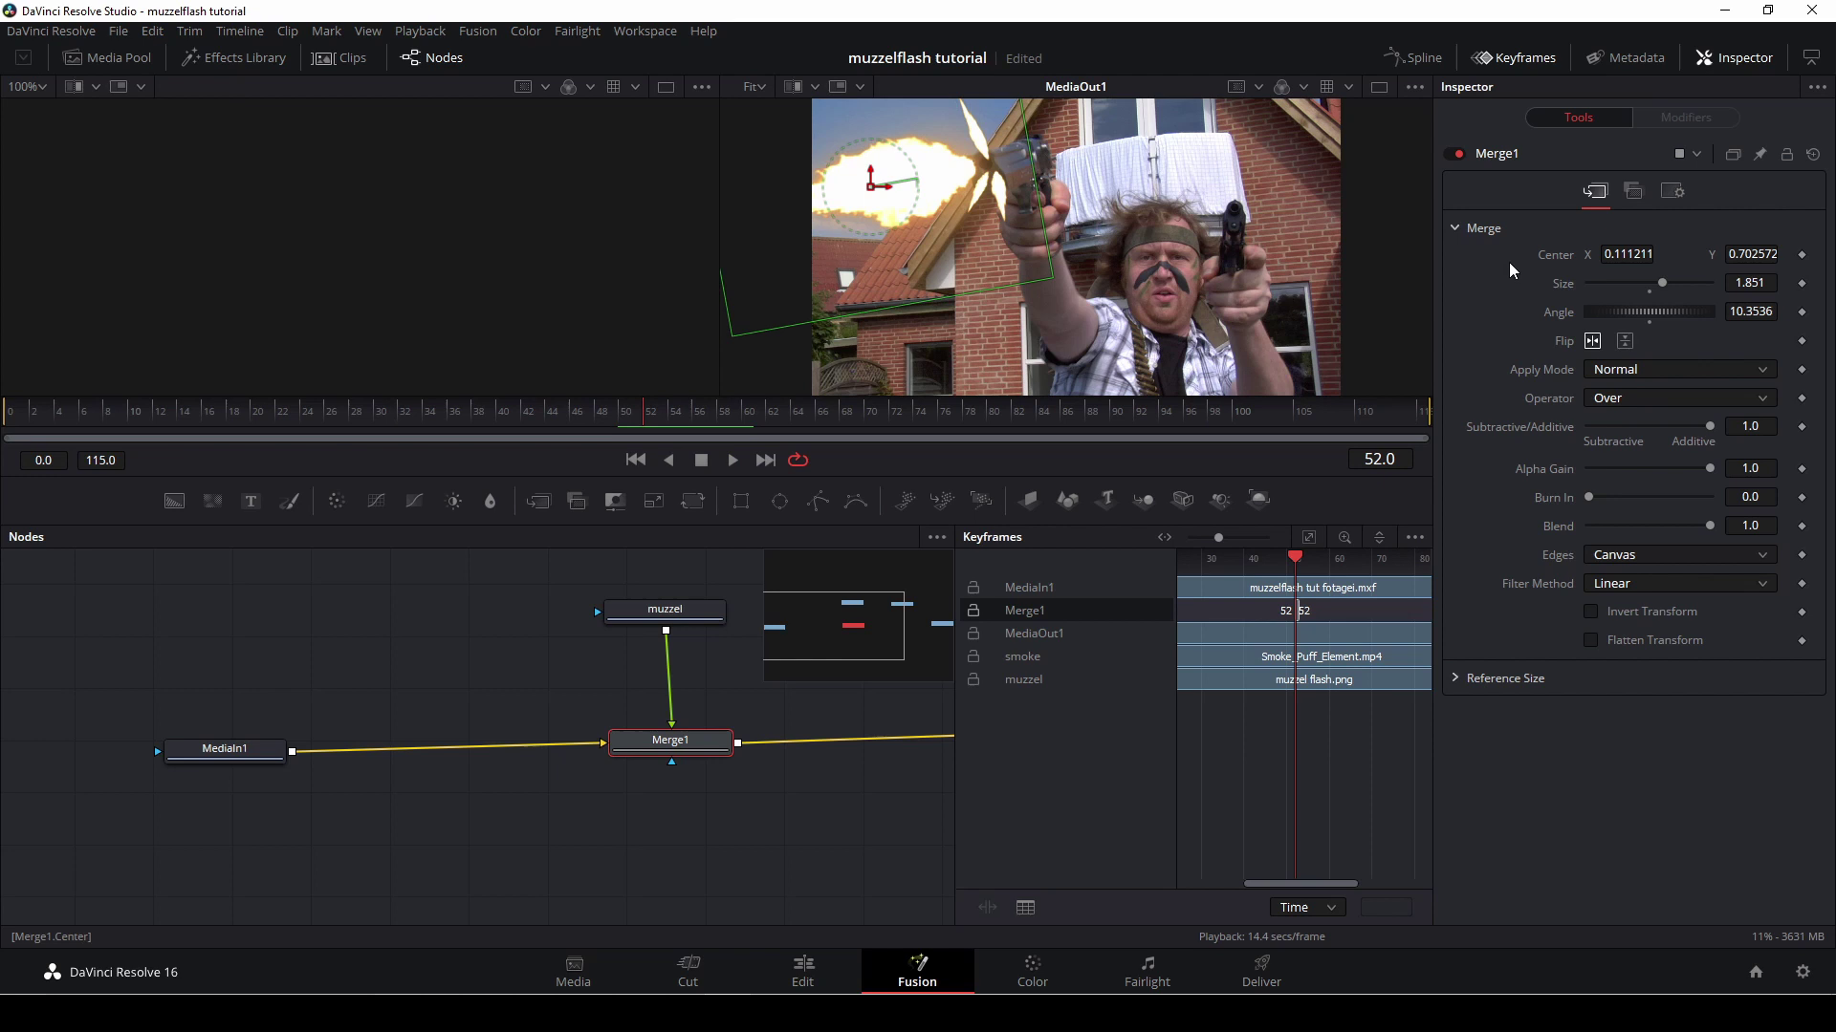
{"action": "left_click", "coordinate": [1413, 59]}
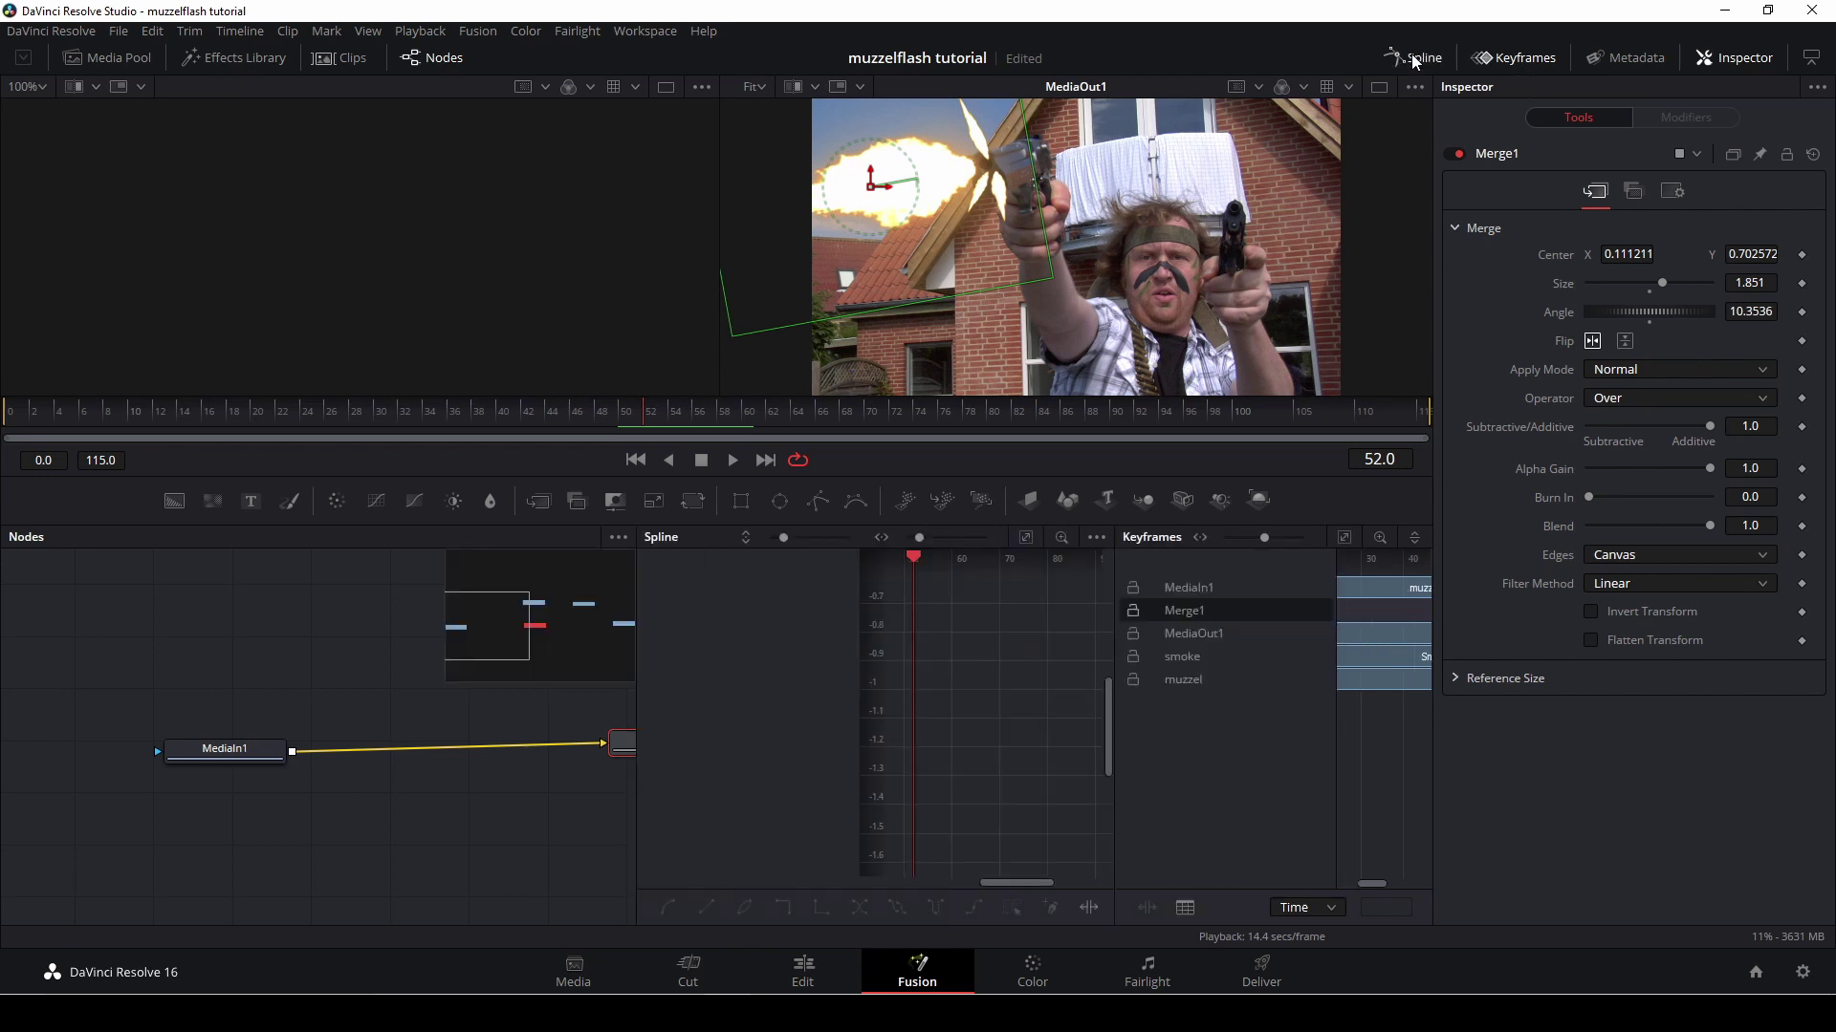
{"action": "left_click", "coordinate": [1413, 59]}
{"action": "left_click", "coordinate": [1514, 58]}
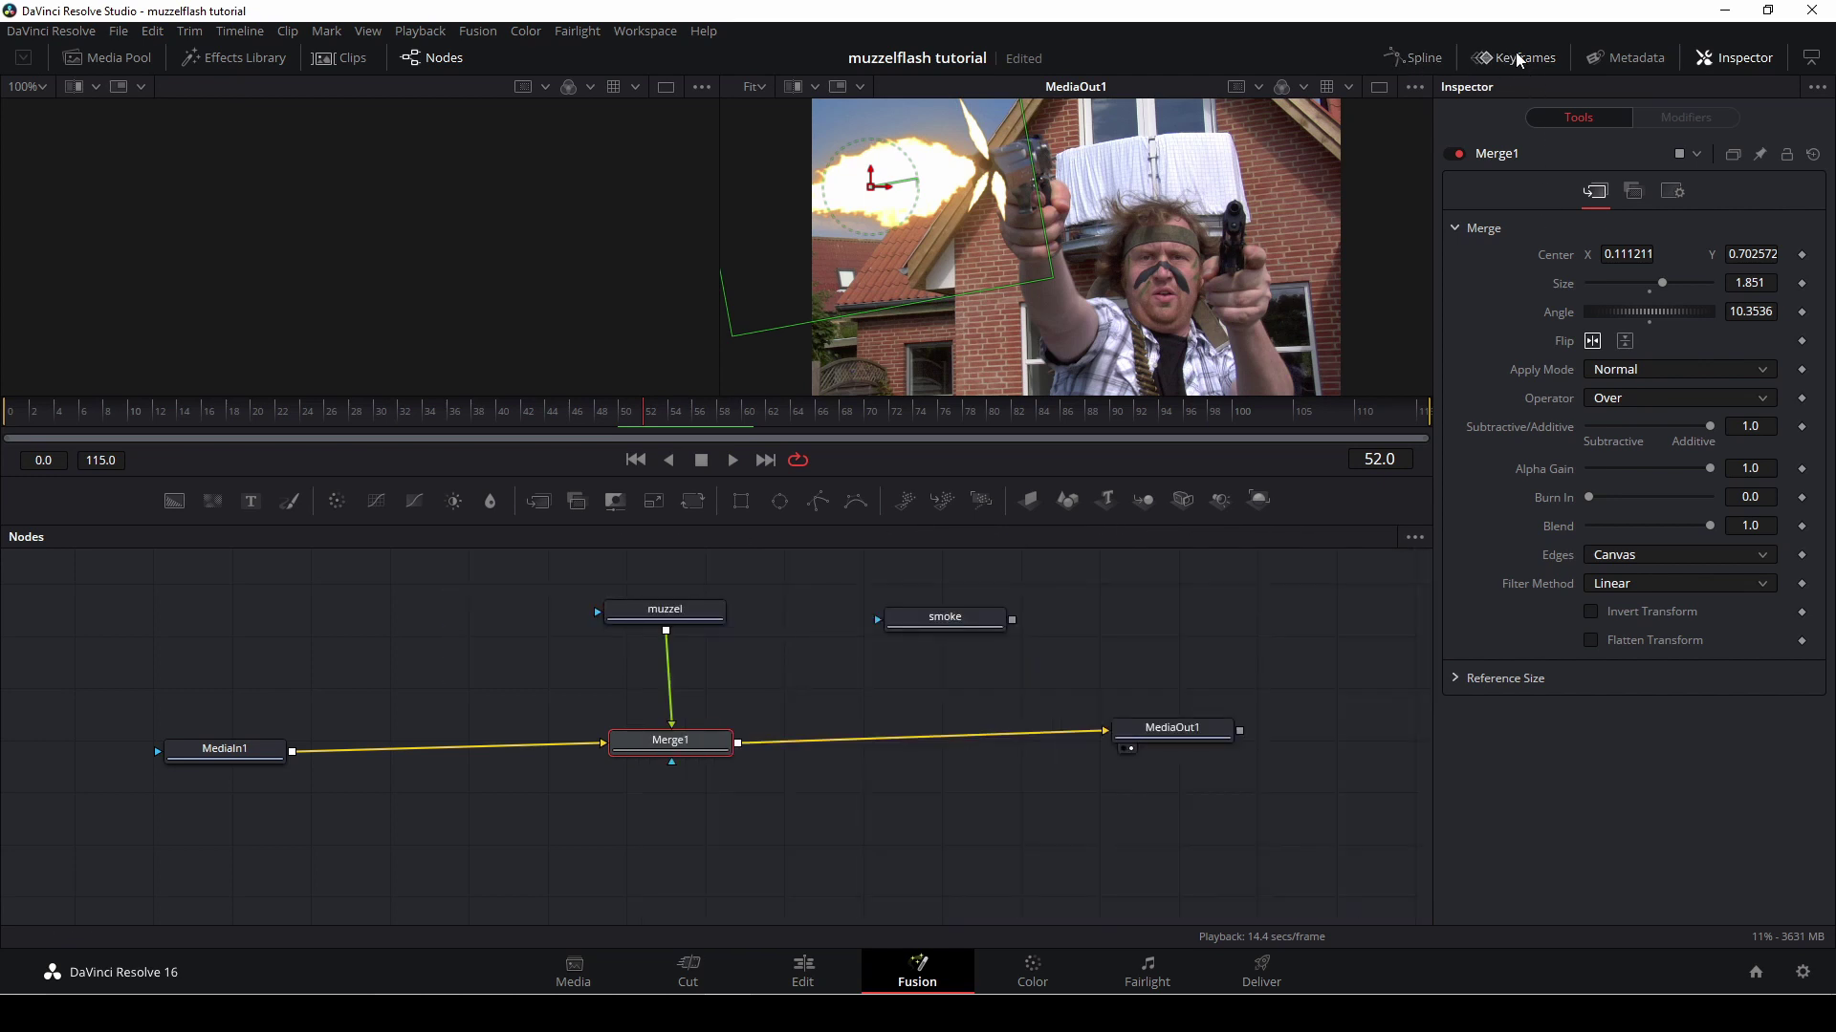
- Insert Merge2 after Merge1 and wire the smoke node into its foreground input
{"action": "left_click_drag", "start_coordinate": [956, 617], "coordinate": [848, 616]}
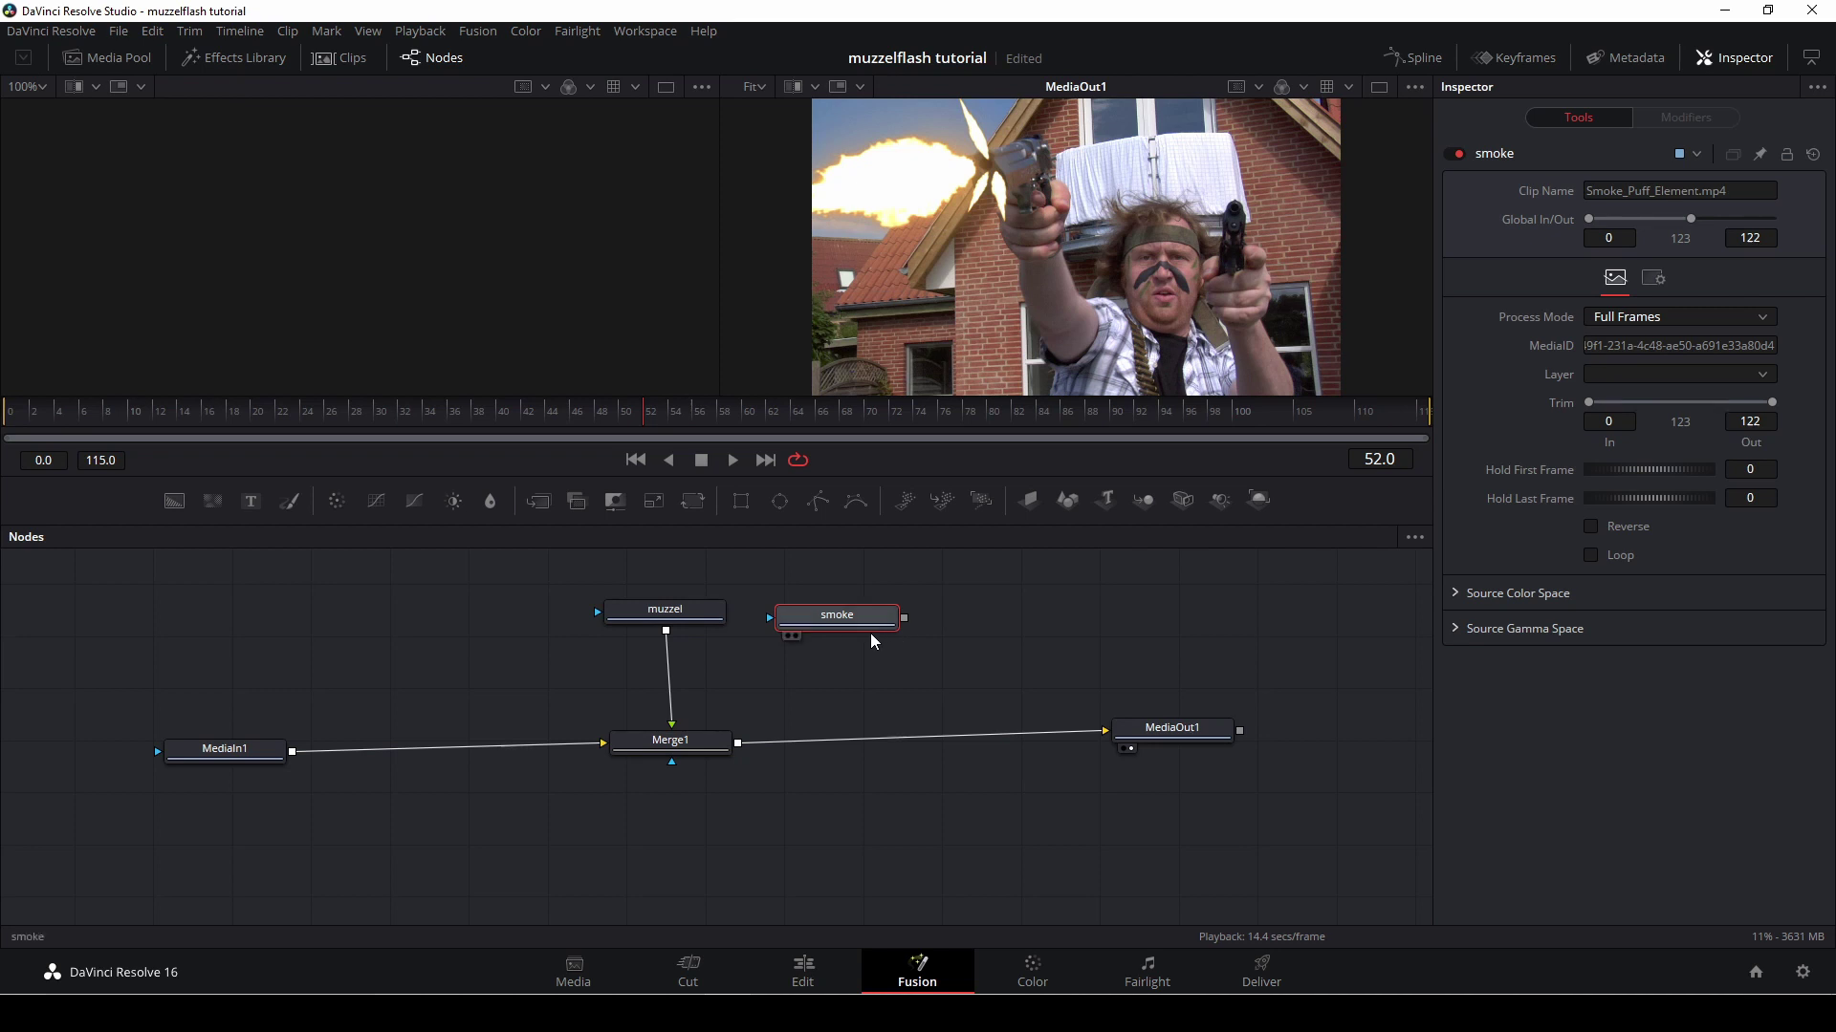
{"action": "left_click_drag", "start_coordinate": [540, 511], "coordinate": [847, 738]}
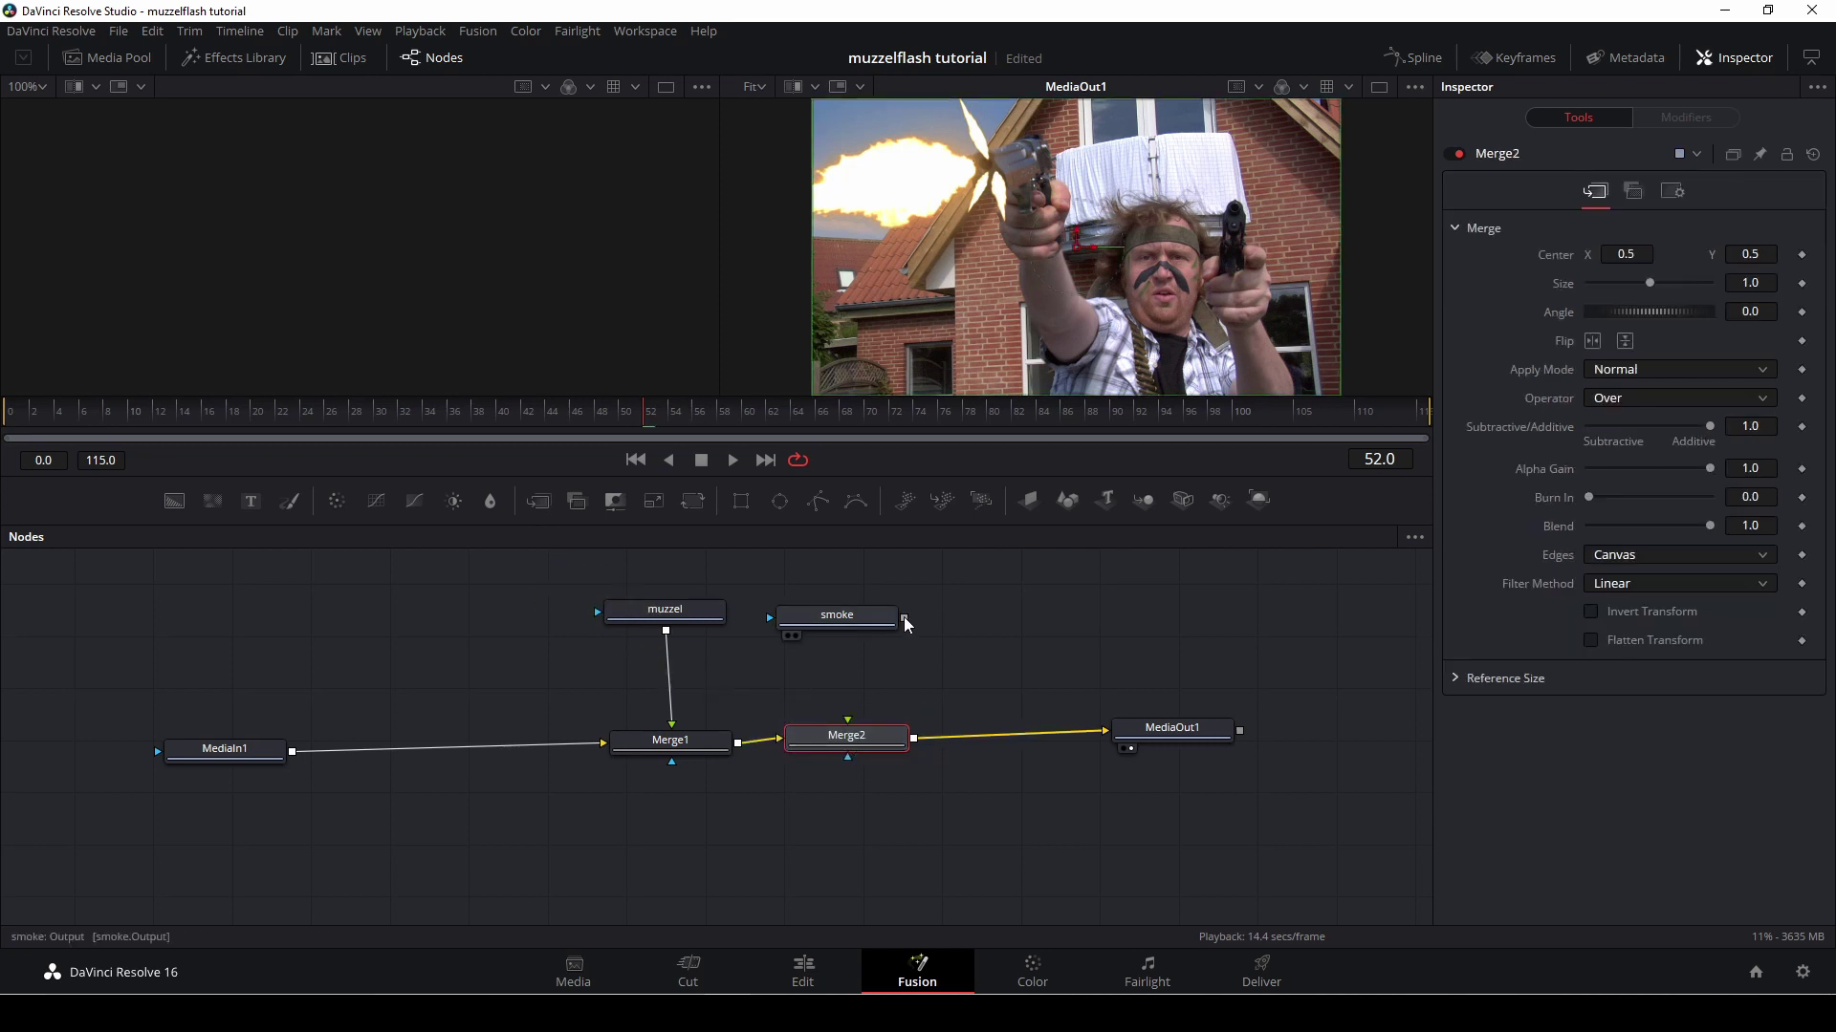
{"action": "left_click_drag", "start_coordinate": [903, 618], "coordinate": [847, 718]}
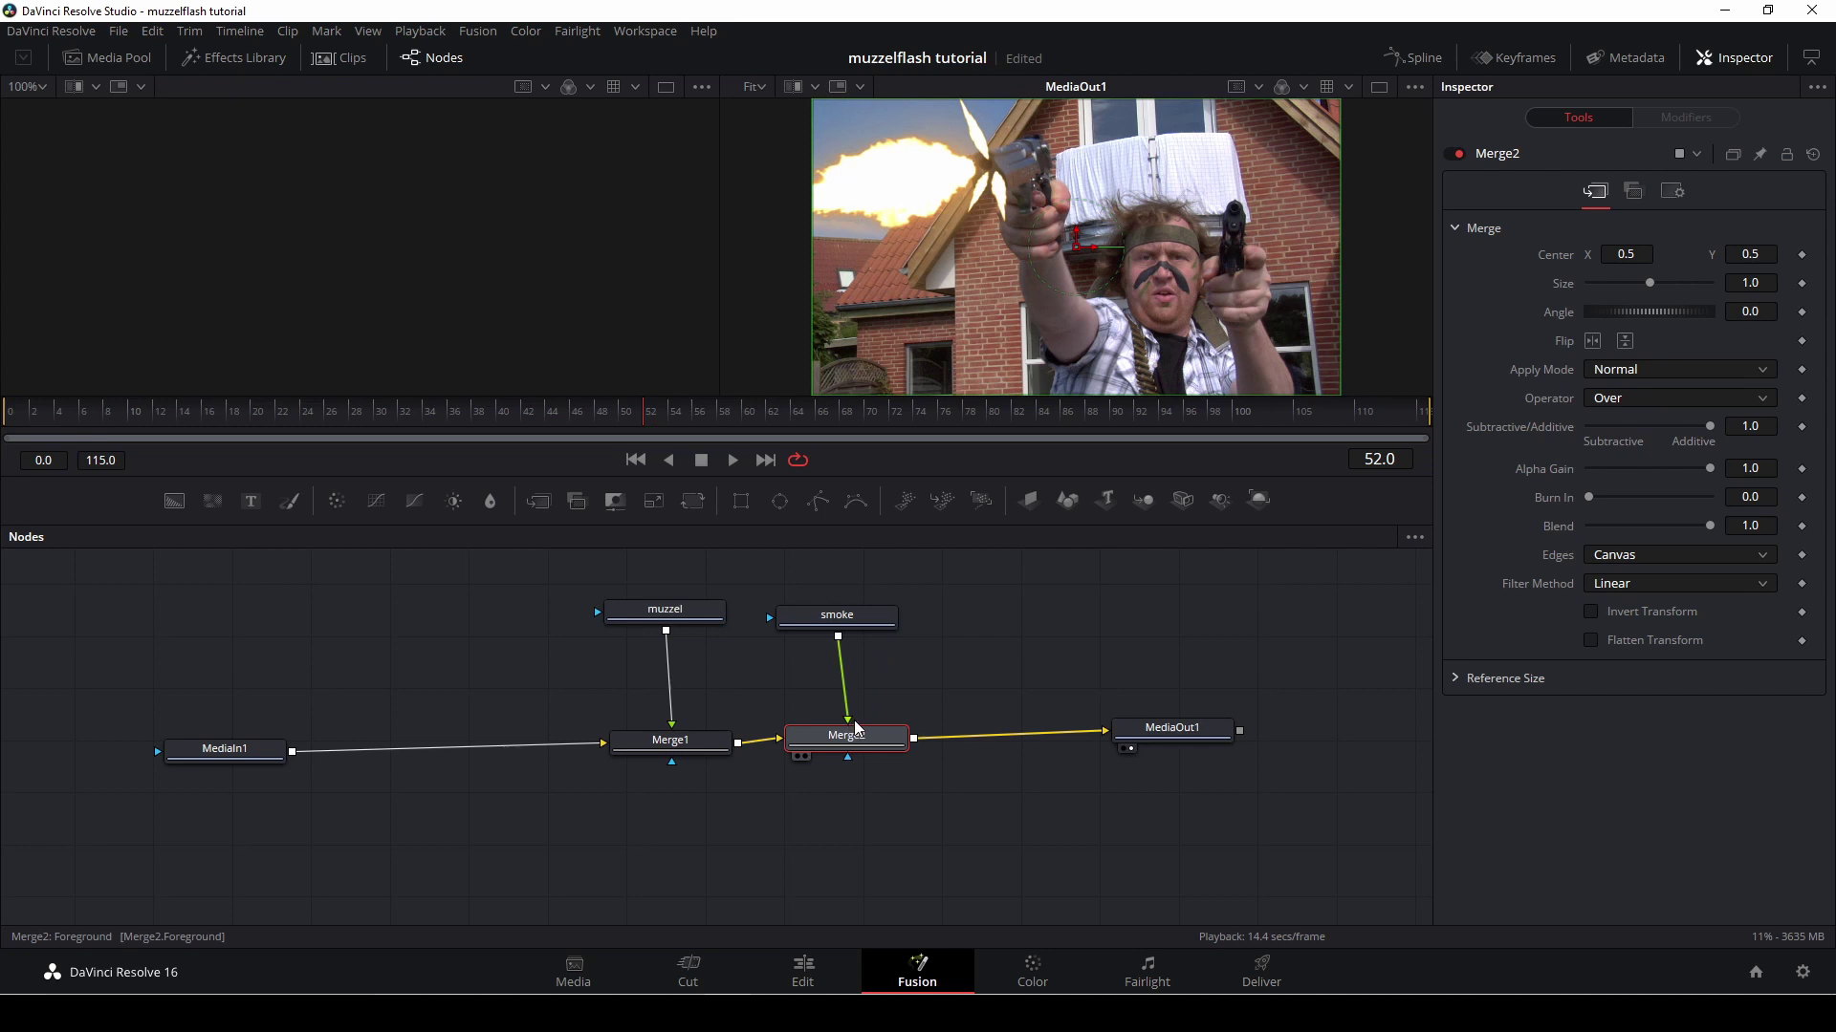
{"action": "left_click_drag", "start_coordinate": [640, 411], "coordinate": [508, 442]}
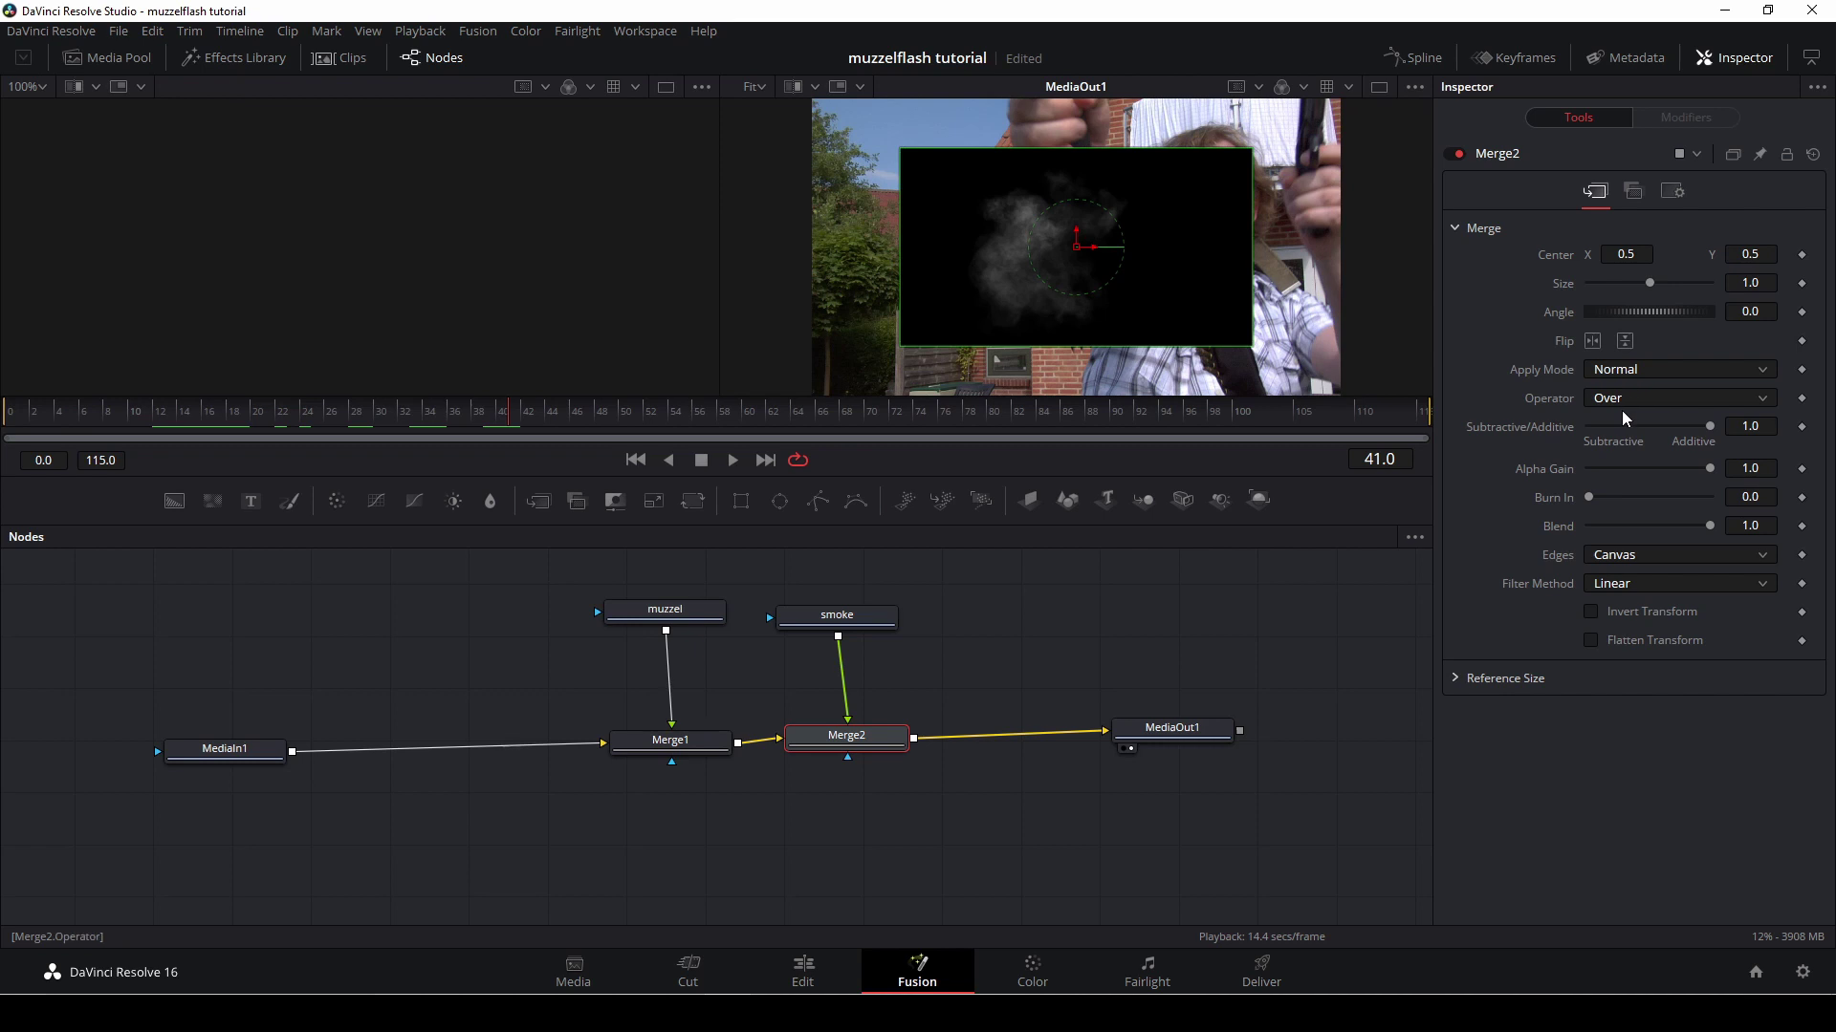
- Set Merge2 to Screen mode and center the smoke on the gun muzzle at frame 52
{"action": "left_click", "coordinate": [1660, 370]}
{"action": "left_click", "coordinate": [1650, 416]}
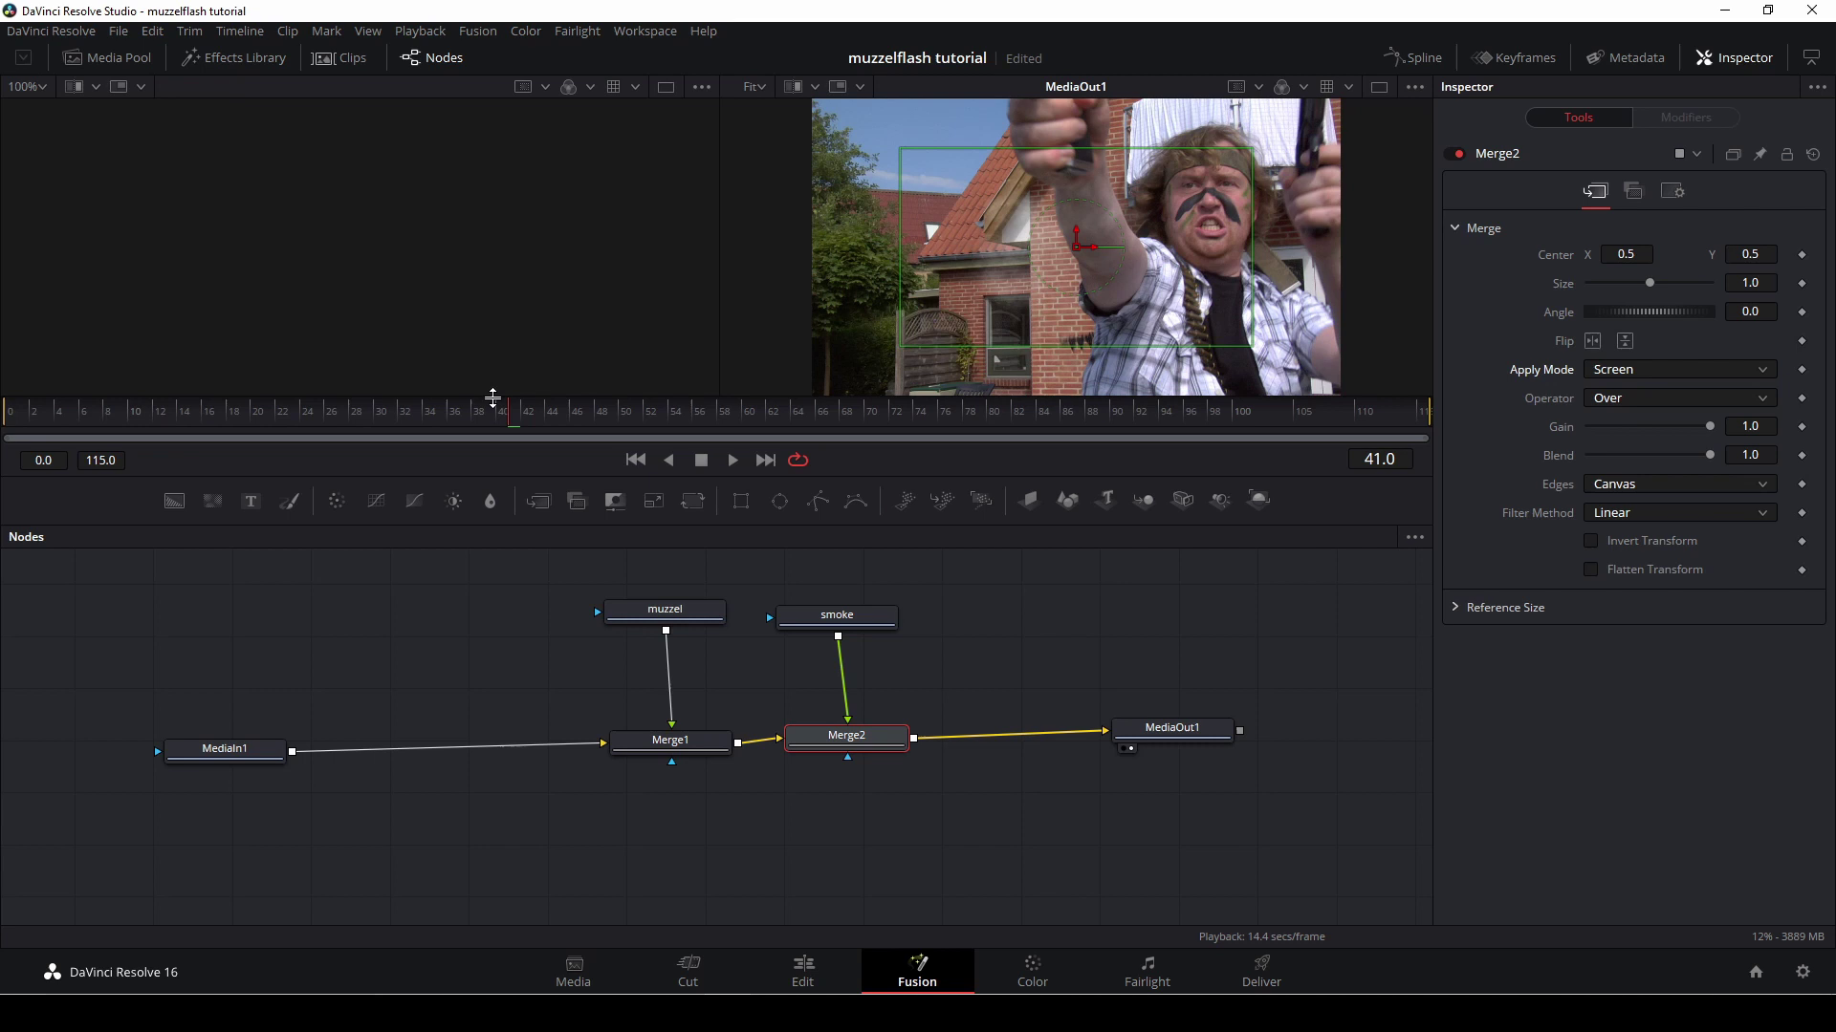
{"action": "left_click_drag", "start_coordinate": [507, 415], "coordinate": [646, 440]}
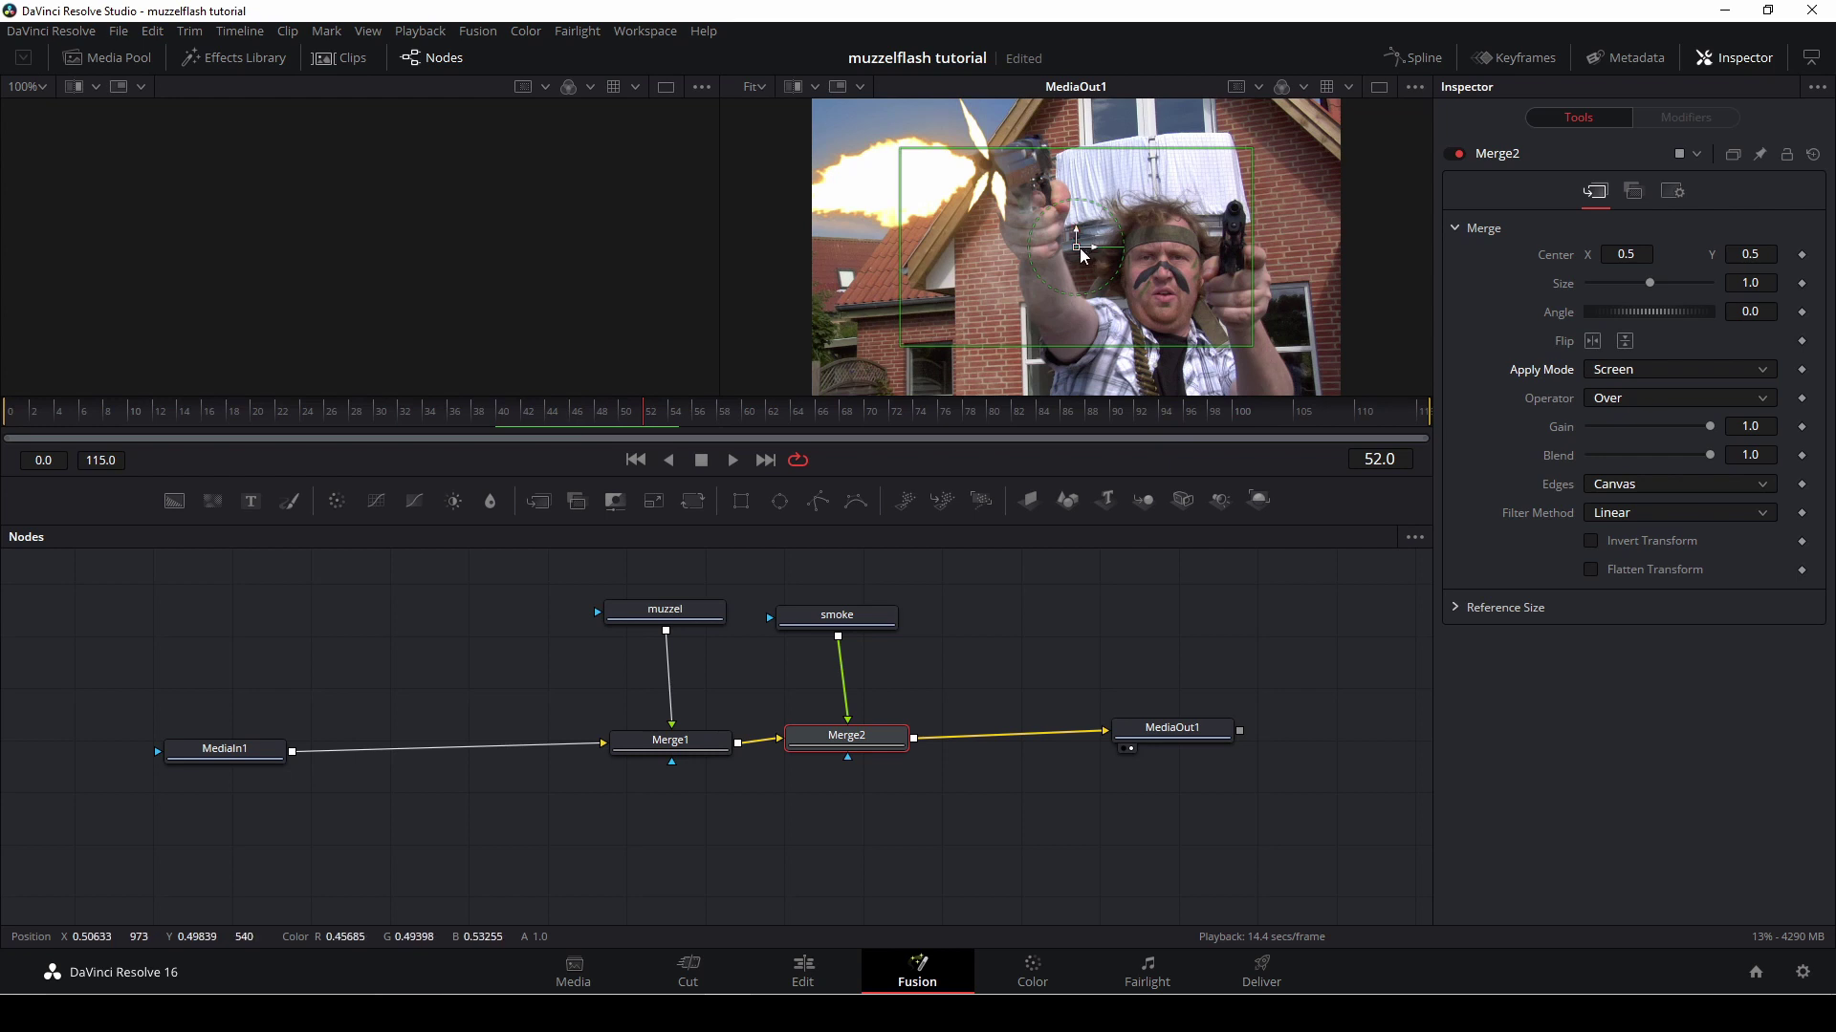
{"action": "left_click_drag", "start_coordinate": [1079, 248], "coordinate": [967, 167]}
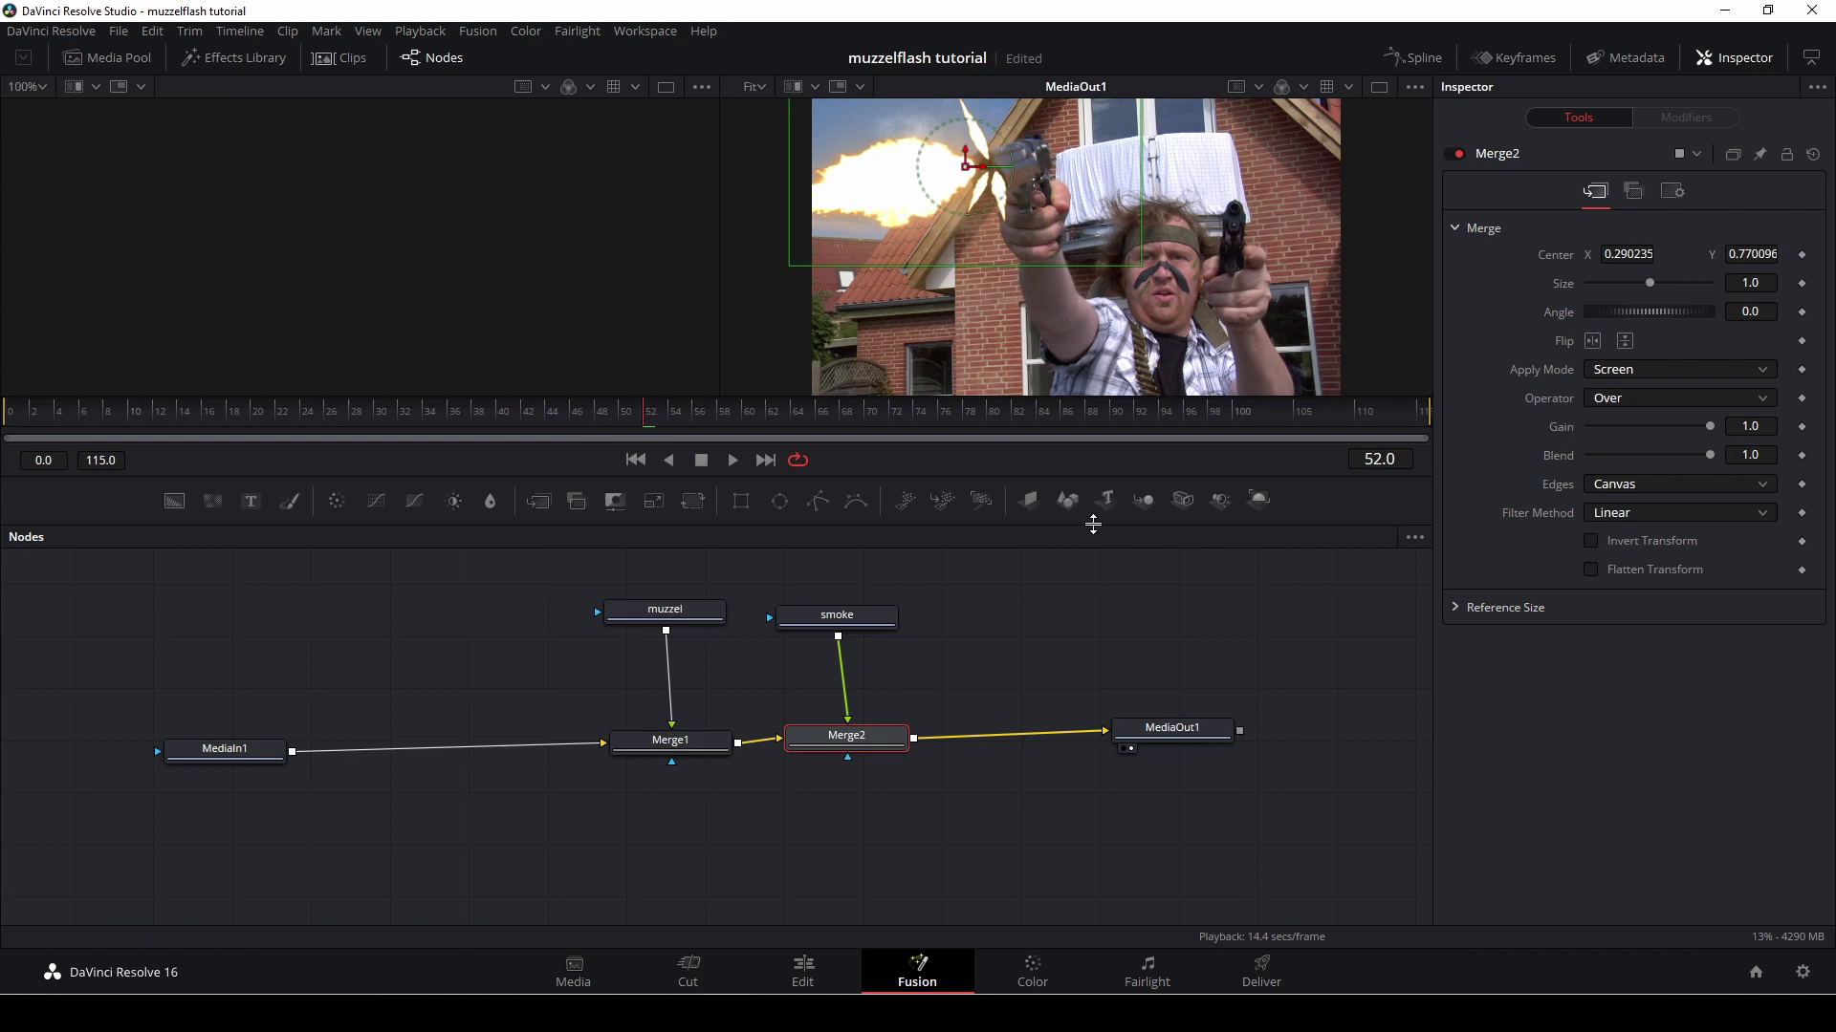
- Step between frames 51 and 52 to check the smoke placement, then select the smoke node
{"action": "left_click", "coordinate": [637, 419]}
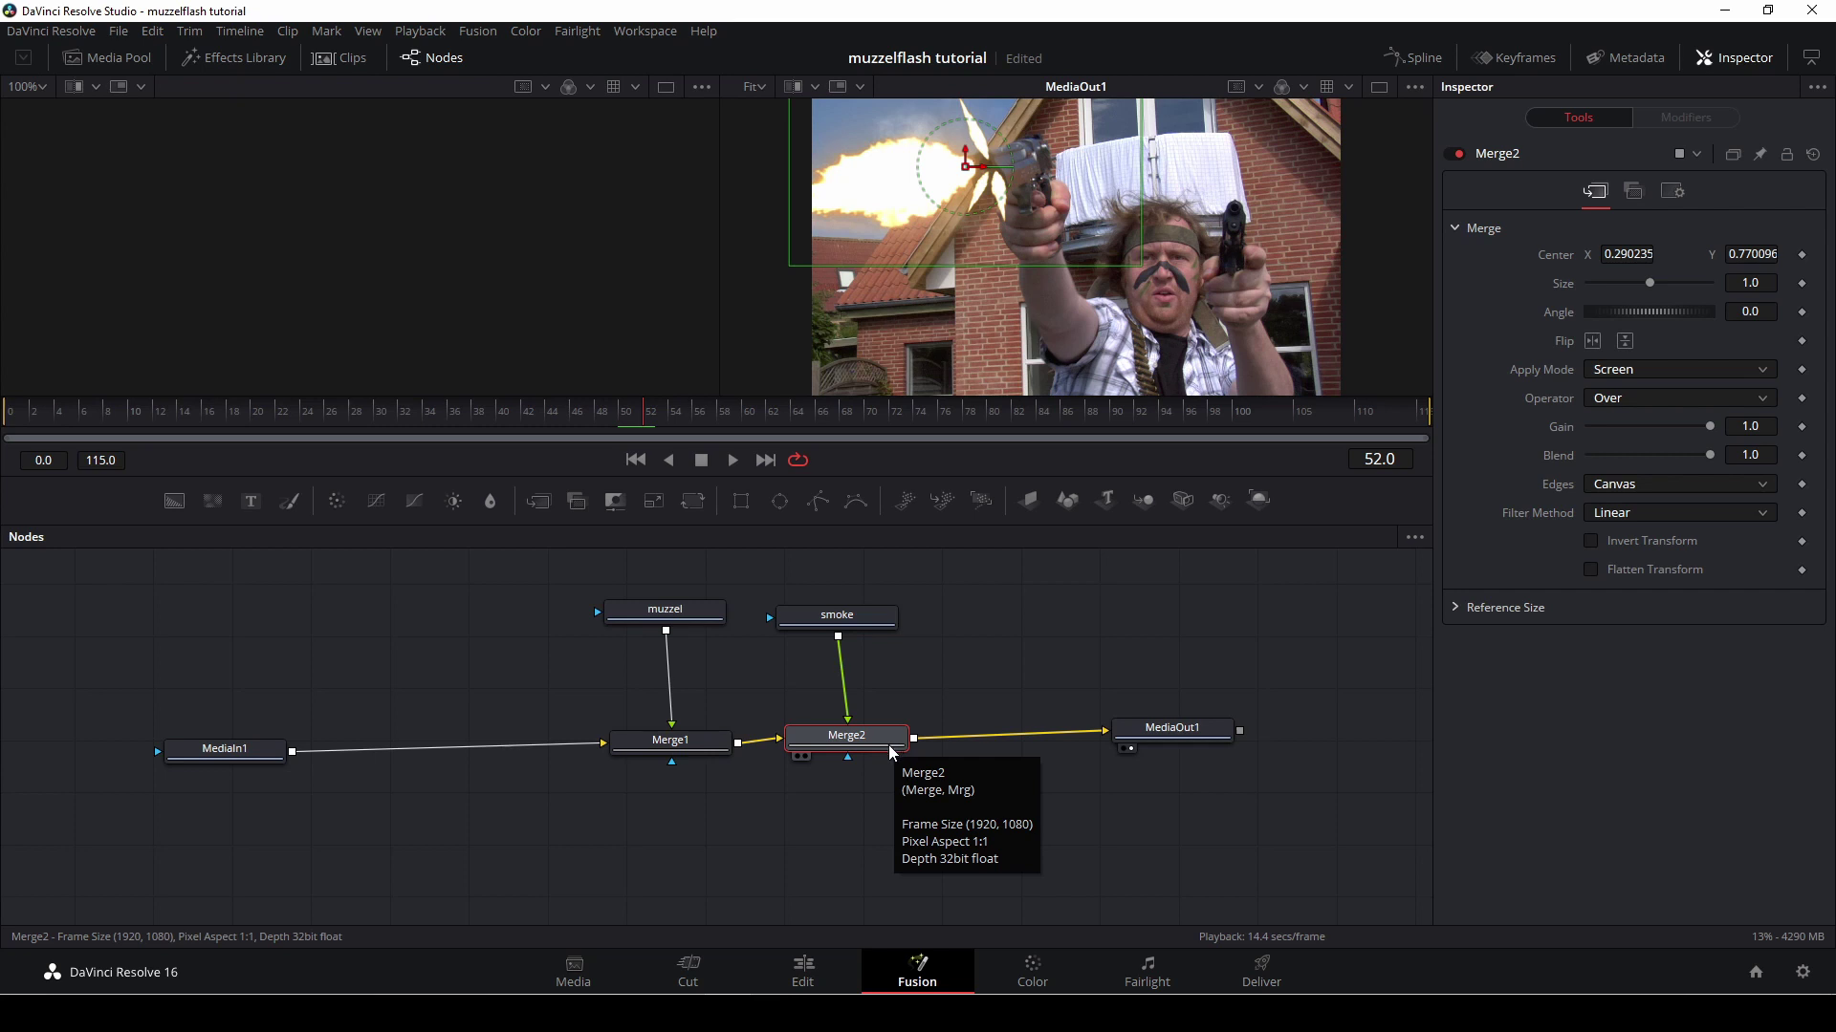
{"action": "key", "text": "Left"}
{"action": "key", "text": "Right"}
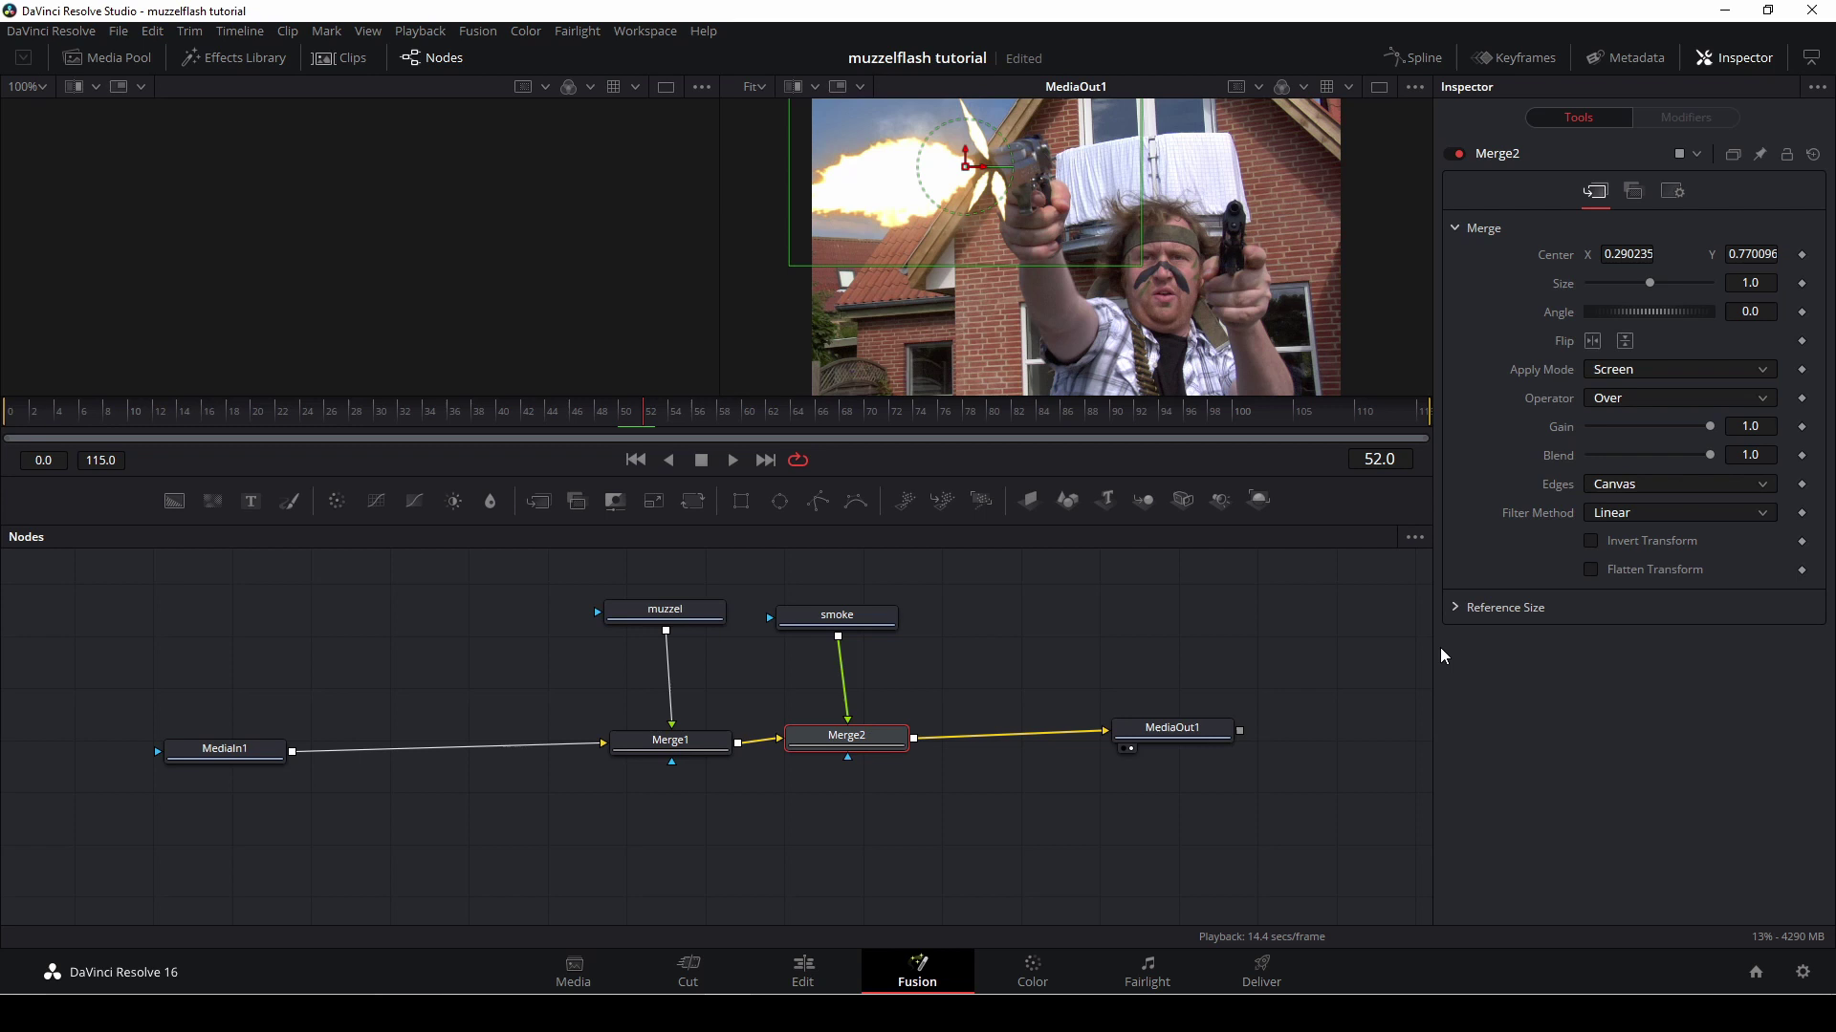
{"action": "left_click", "coordinate": [1456, 609]}
{"action": "left_click", "coordinate": [1454, 609]}
{"action": "left_click", "coordinate": [854, 617]}
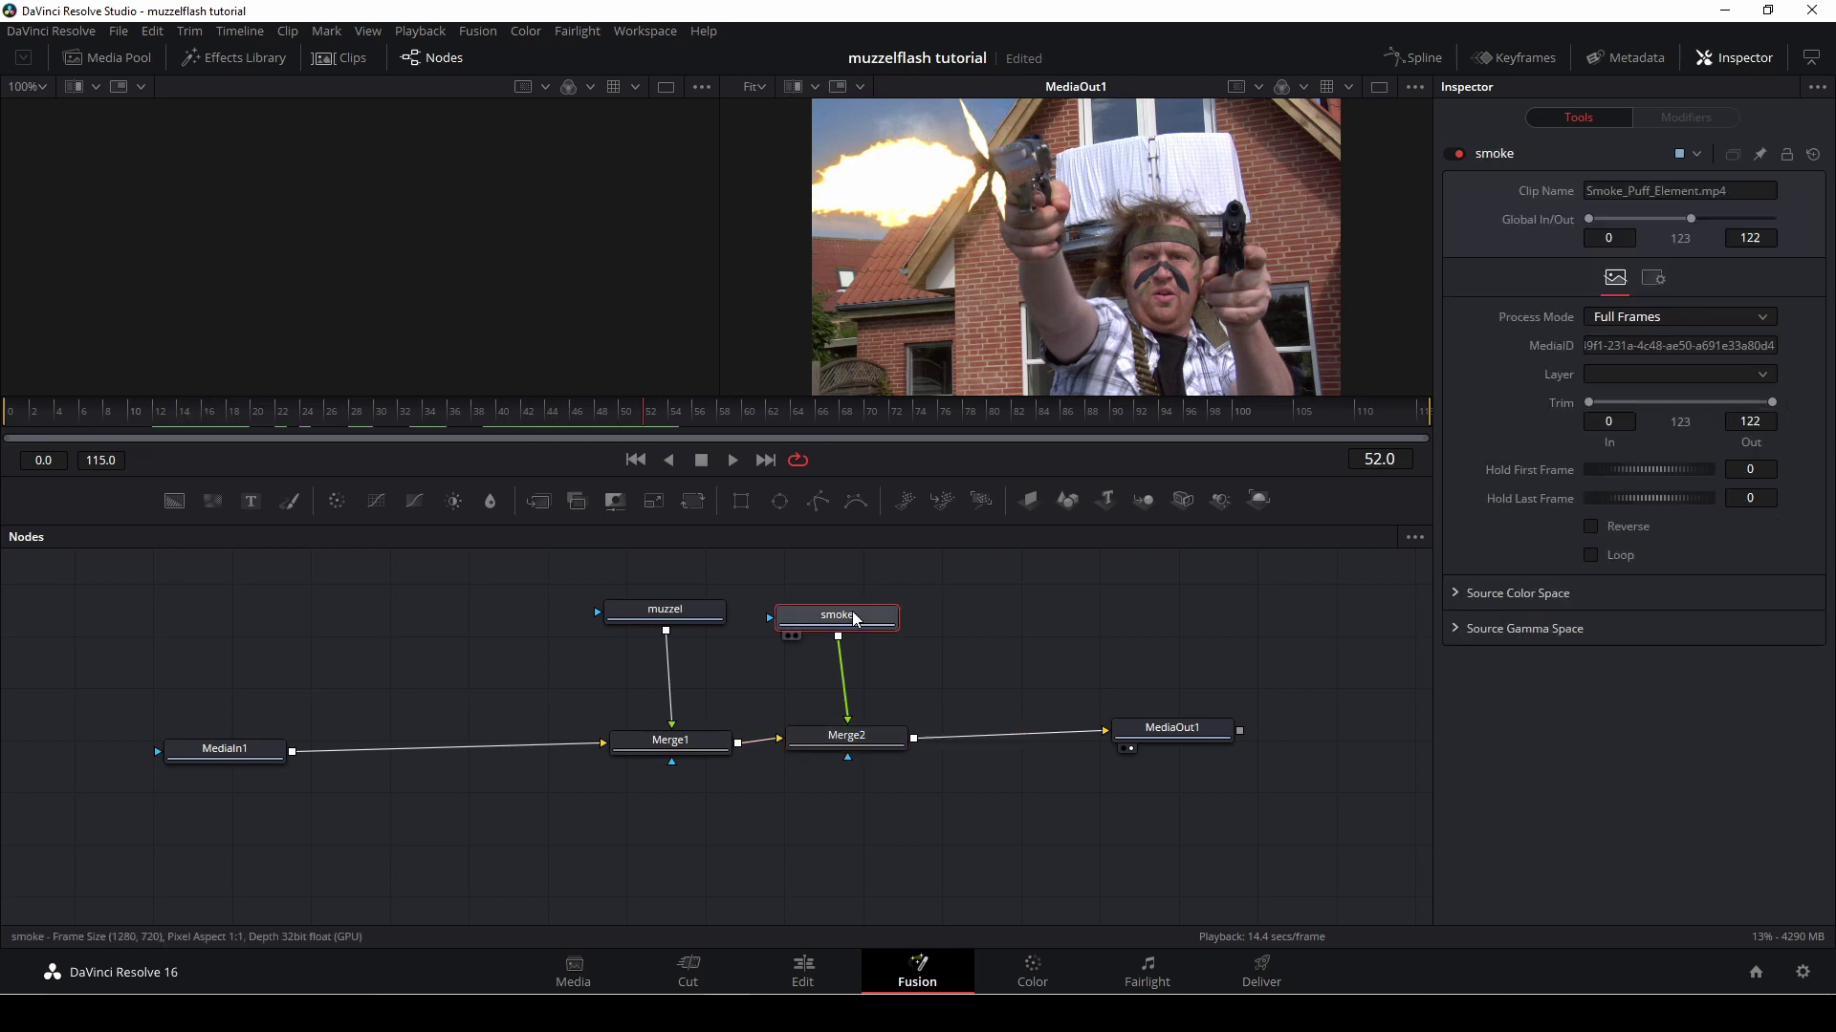
- Keyframe Merge2's Blend at 1.0 on frame 52, 0.0 on frame 51, 0.0 on frame 55
{"action": "left_click", "coordinate": [846, 738]}
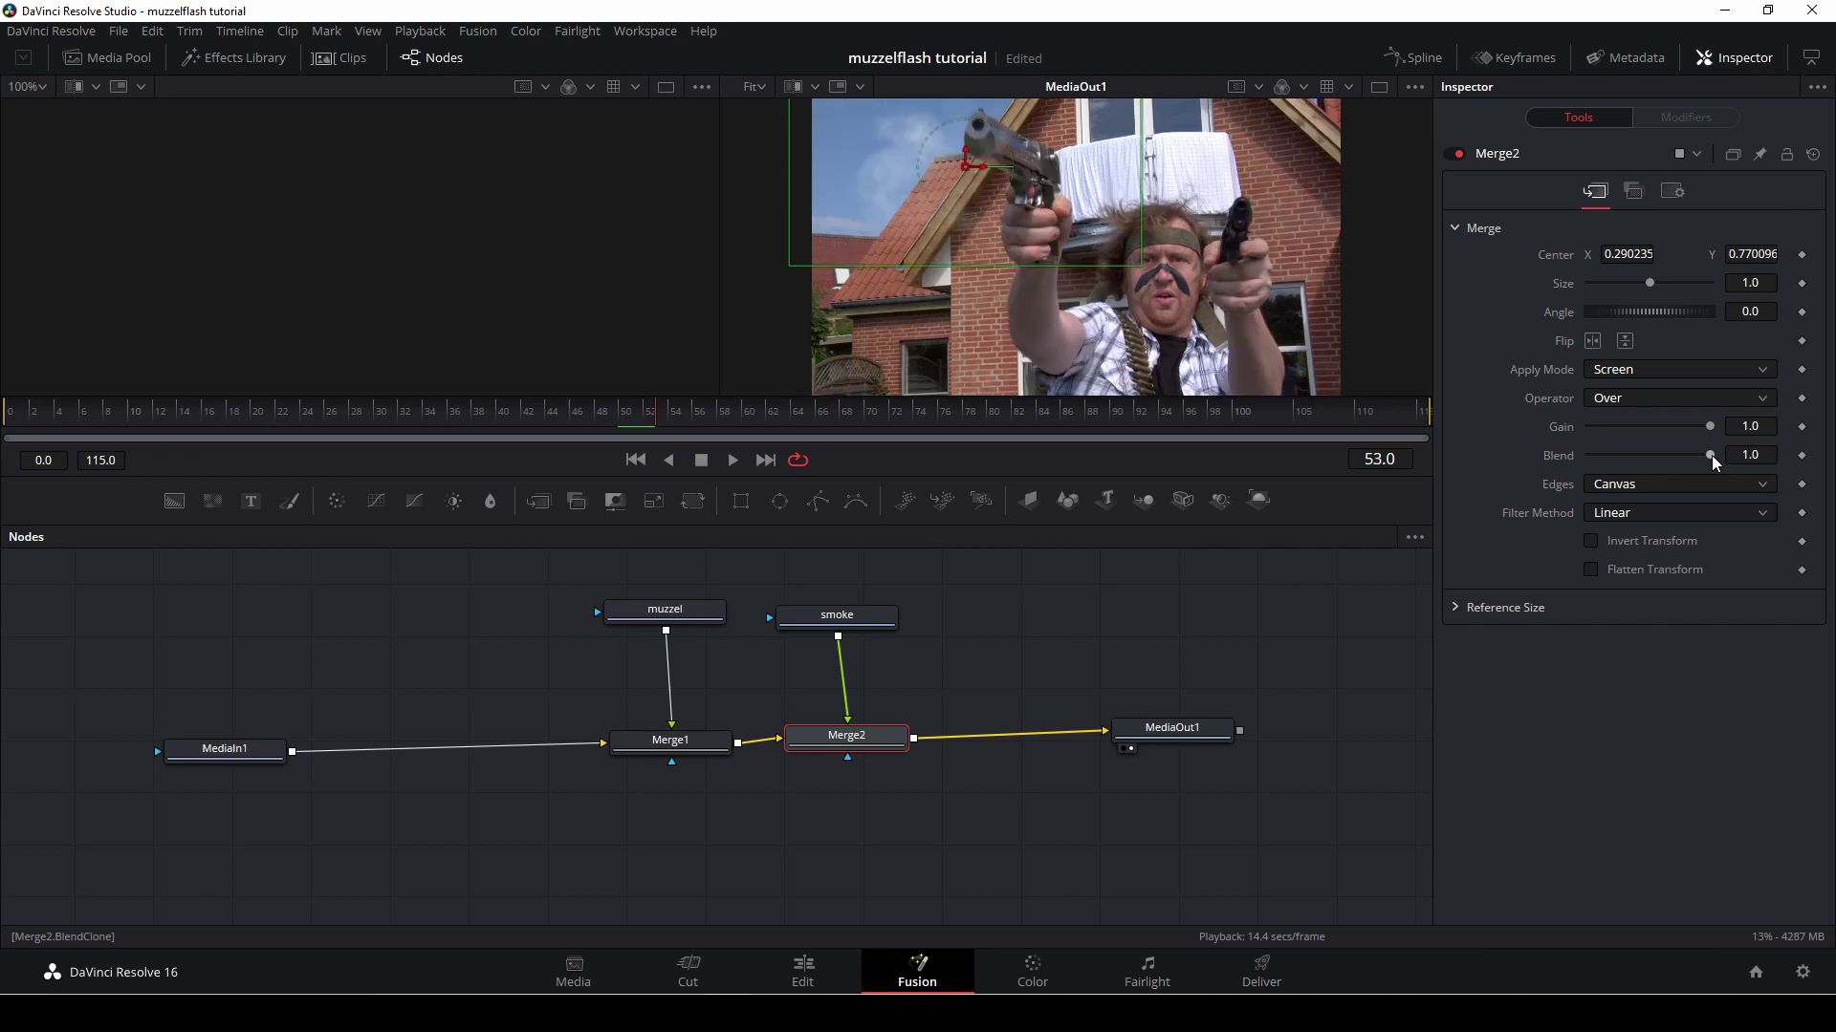
{"action": "key", "text": "Left"}
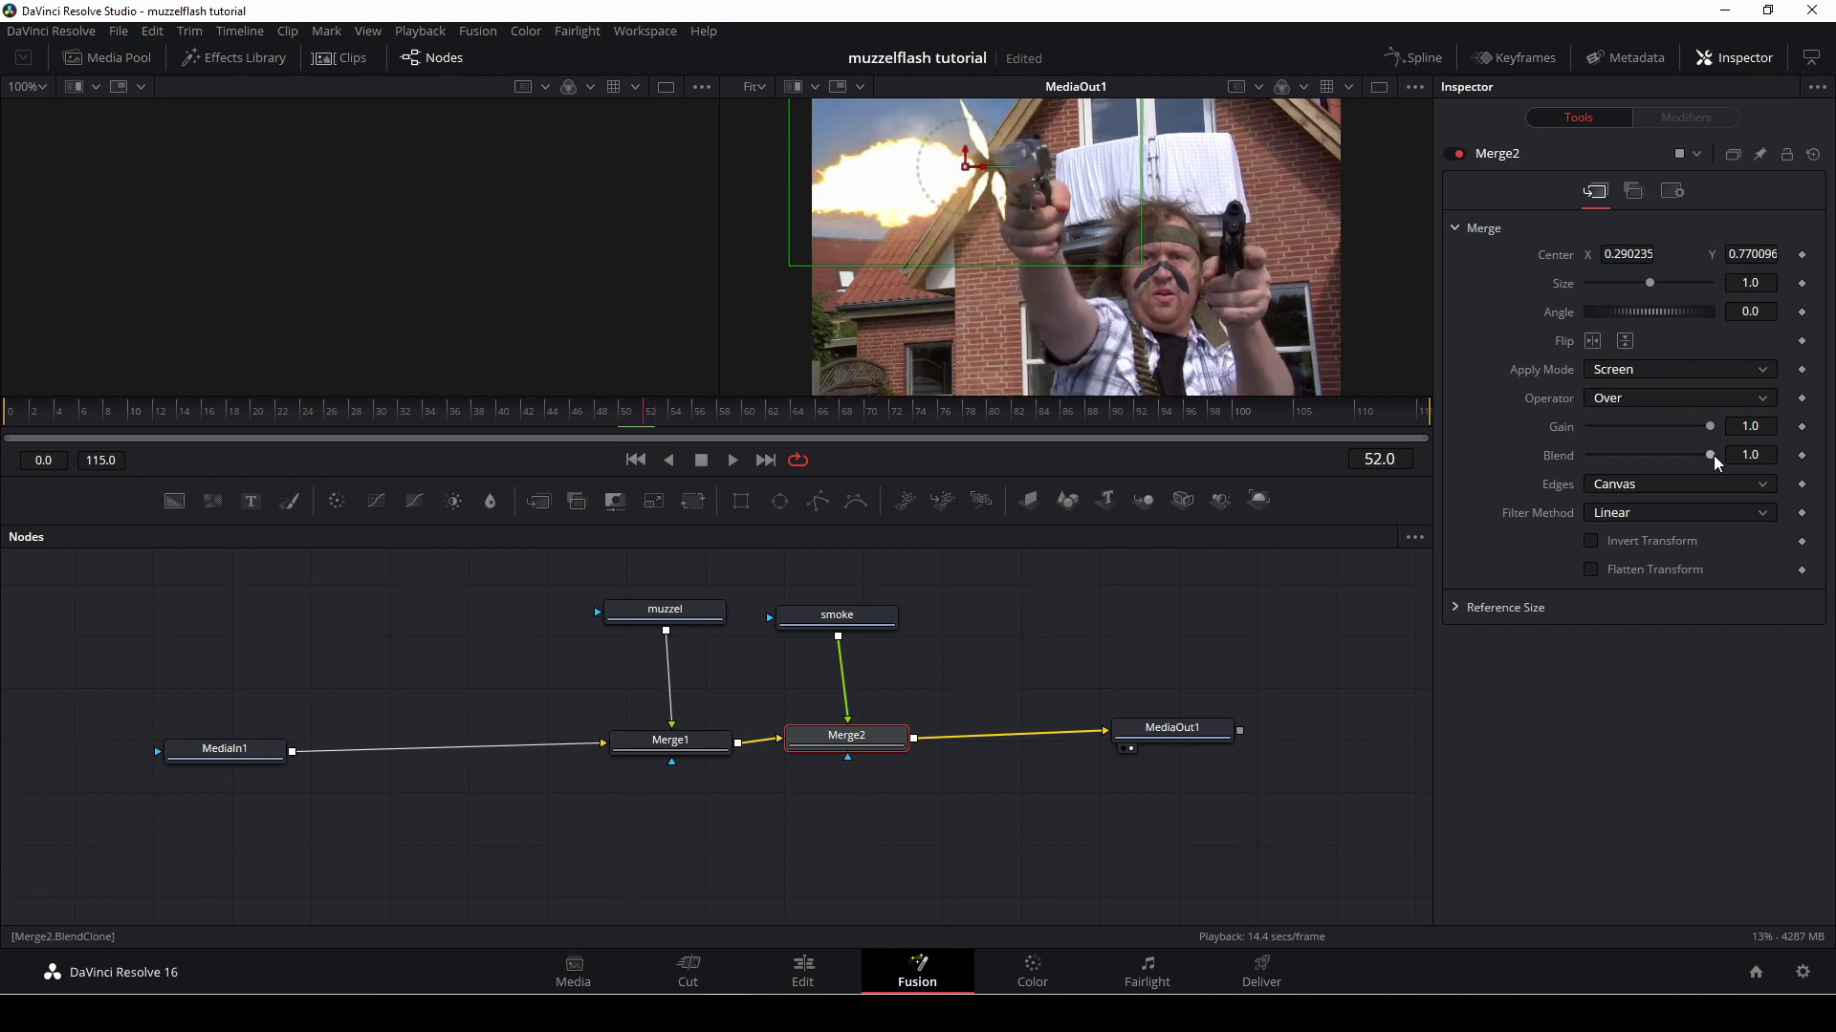
{"action": "left_click", "coordinate": [1802, 456]}
{"action": "key", "text": "Left"}
{"action": "left_click_drag", "start_coordinate": [1708, 456], "coordinate": [1567, 455]}
{"action": "key", "text": "Right"}
{"action": "key", "text": "Right"}
{"action": "key", "text": "Right"}
{"action": "key", "text": "Right"}
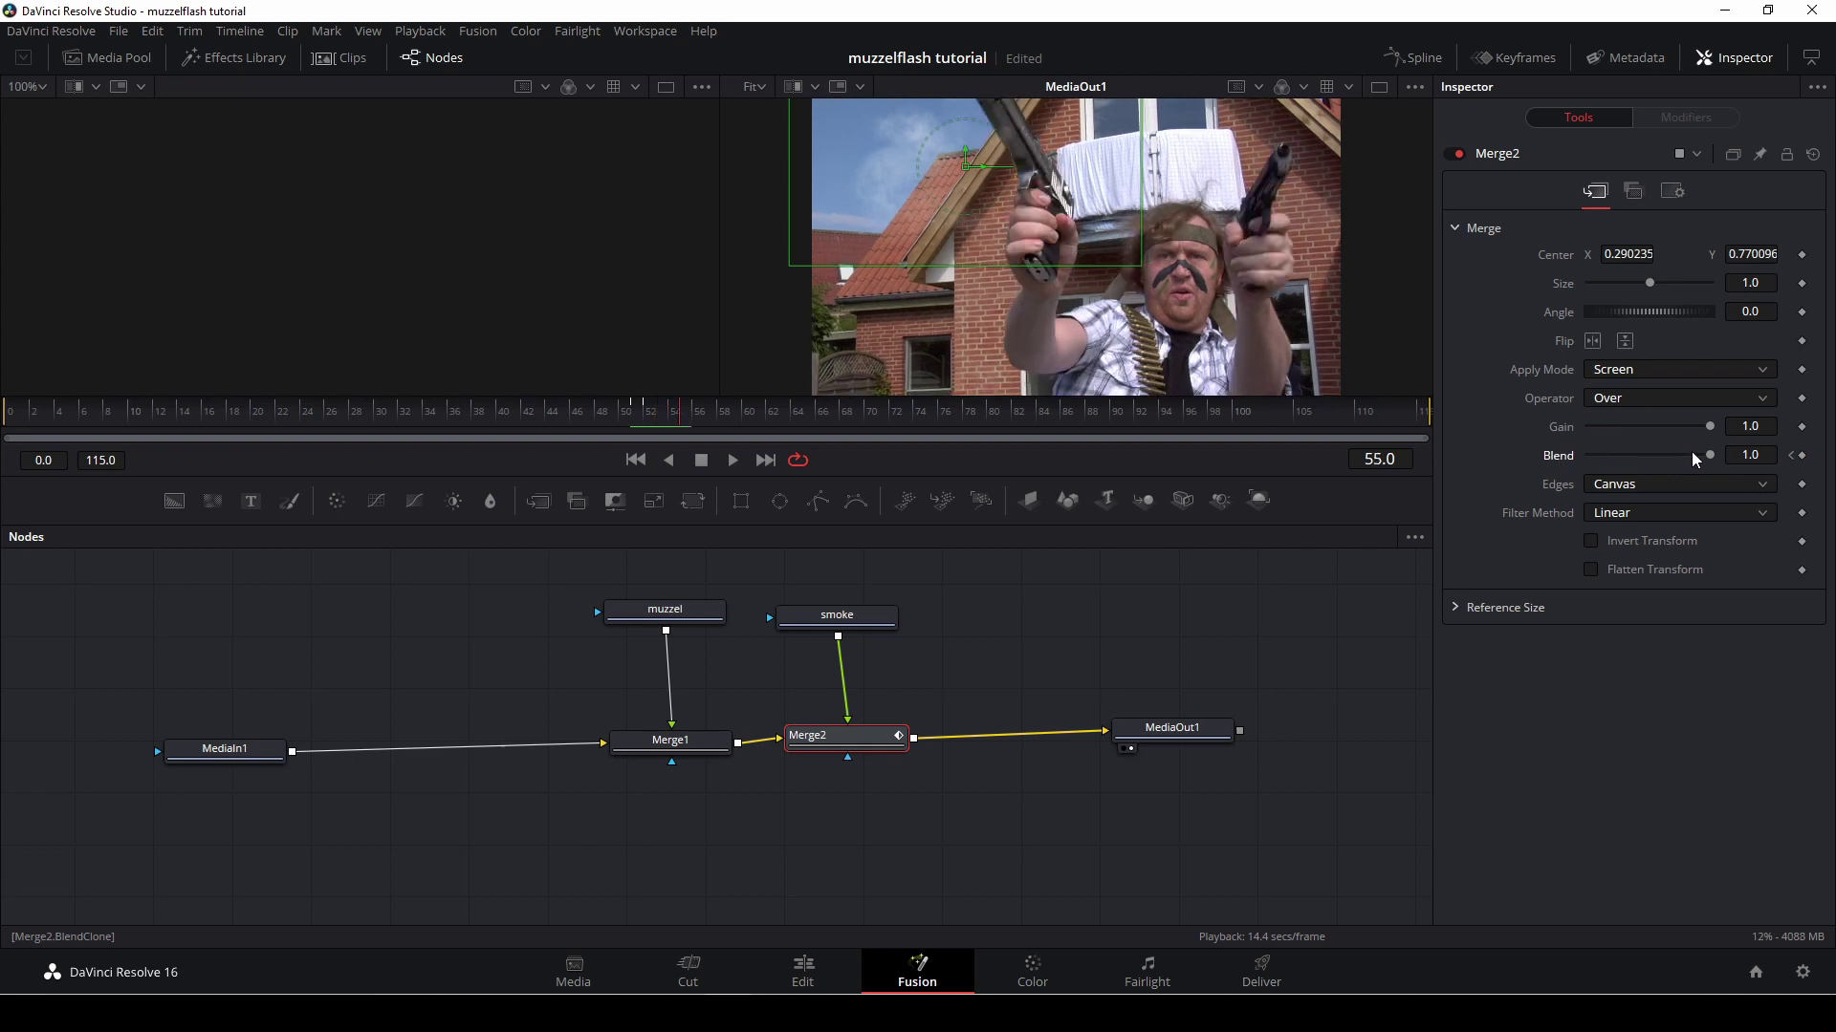
{"action": "left_click_drag", "start_coordinate": [1701, 455], "coordinate": [1564, 461]}
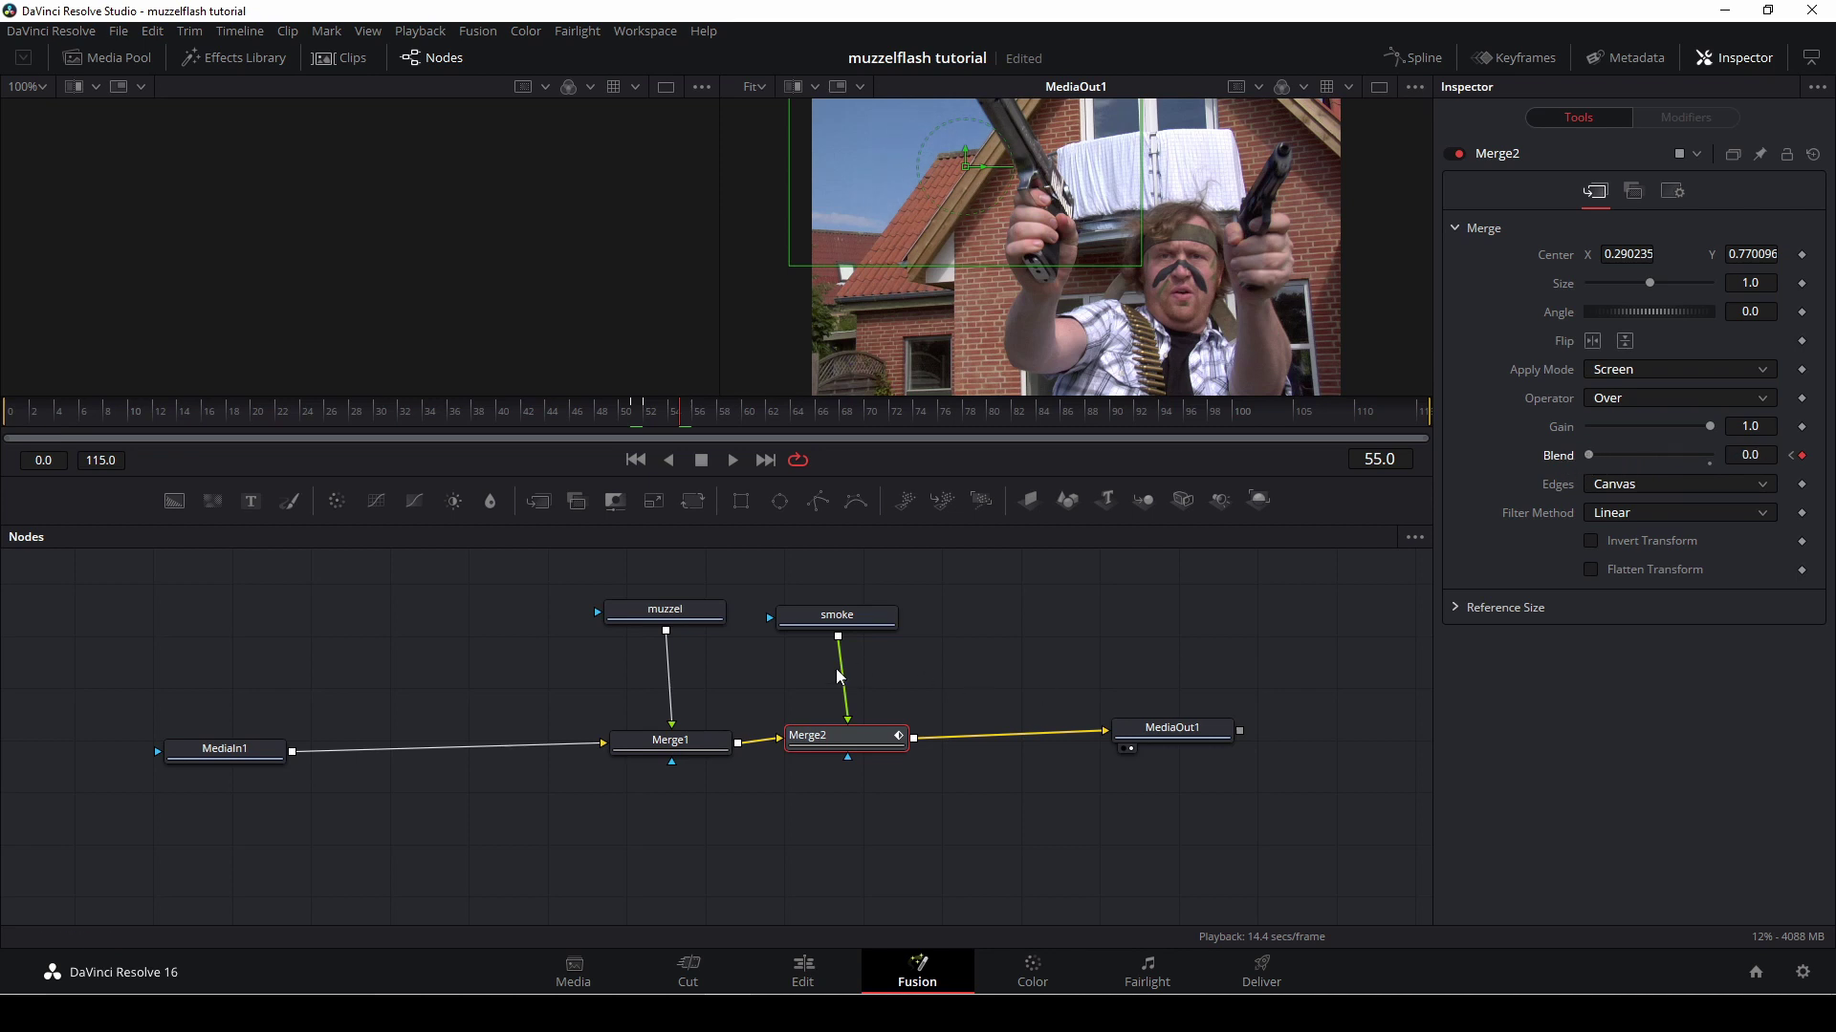
- Play the composite around frames 49–52 to review the smoke burst, ending on frame 52
{"action": "key", "text": "space"}
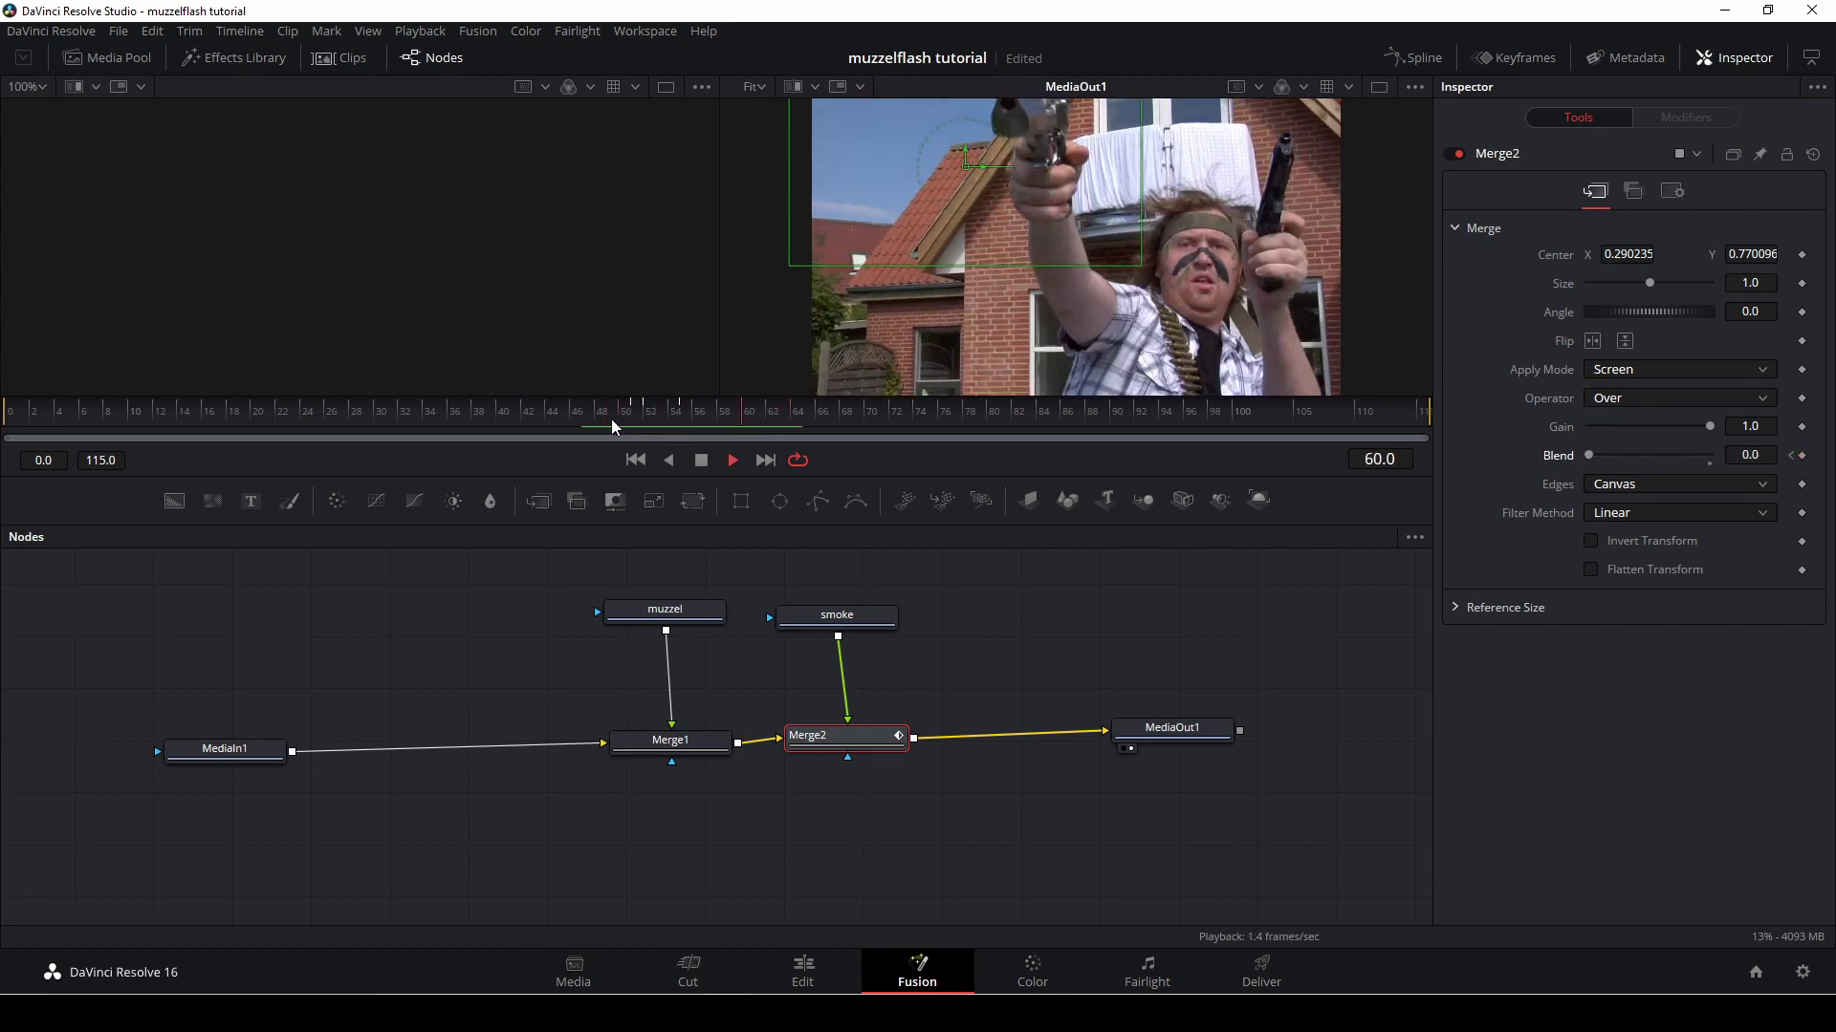
{"action": "left_click_drag", "start_coordinate": [827, 426], "coordinate": [620, 426]}
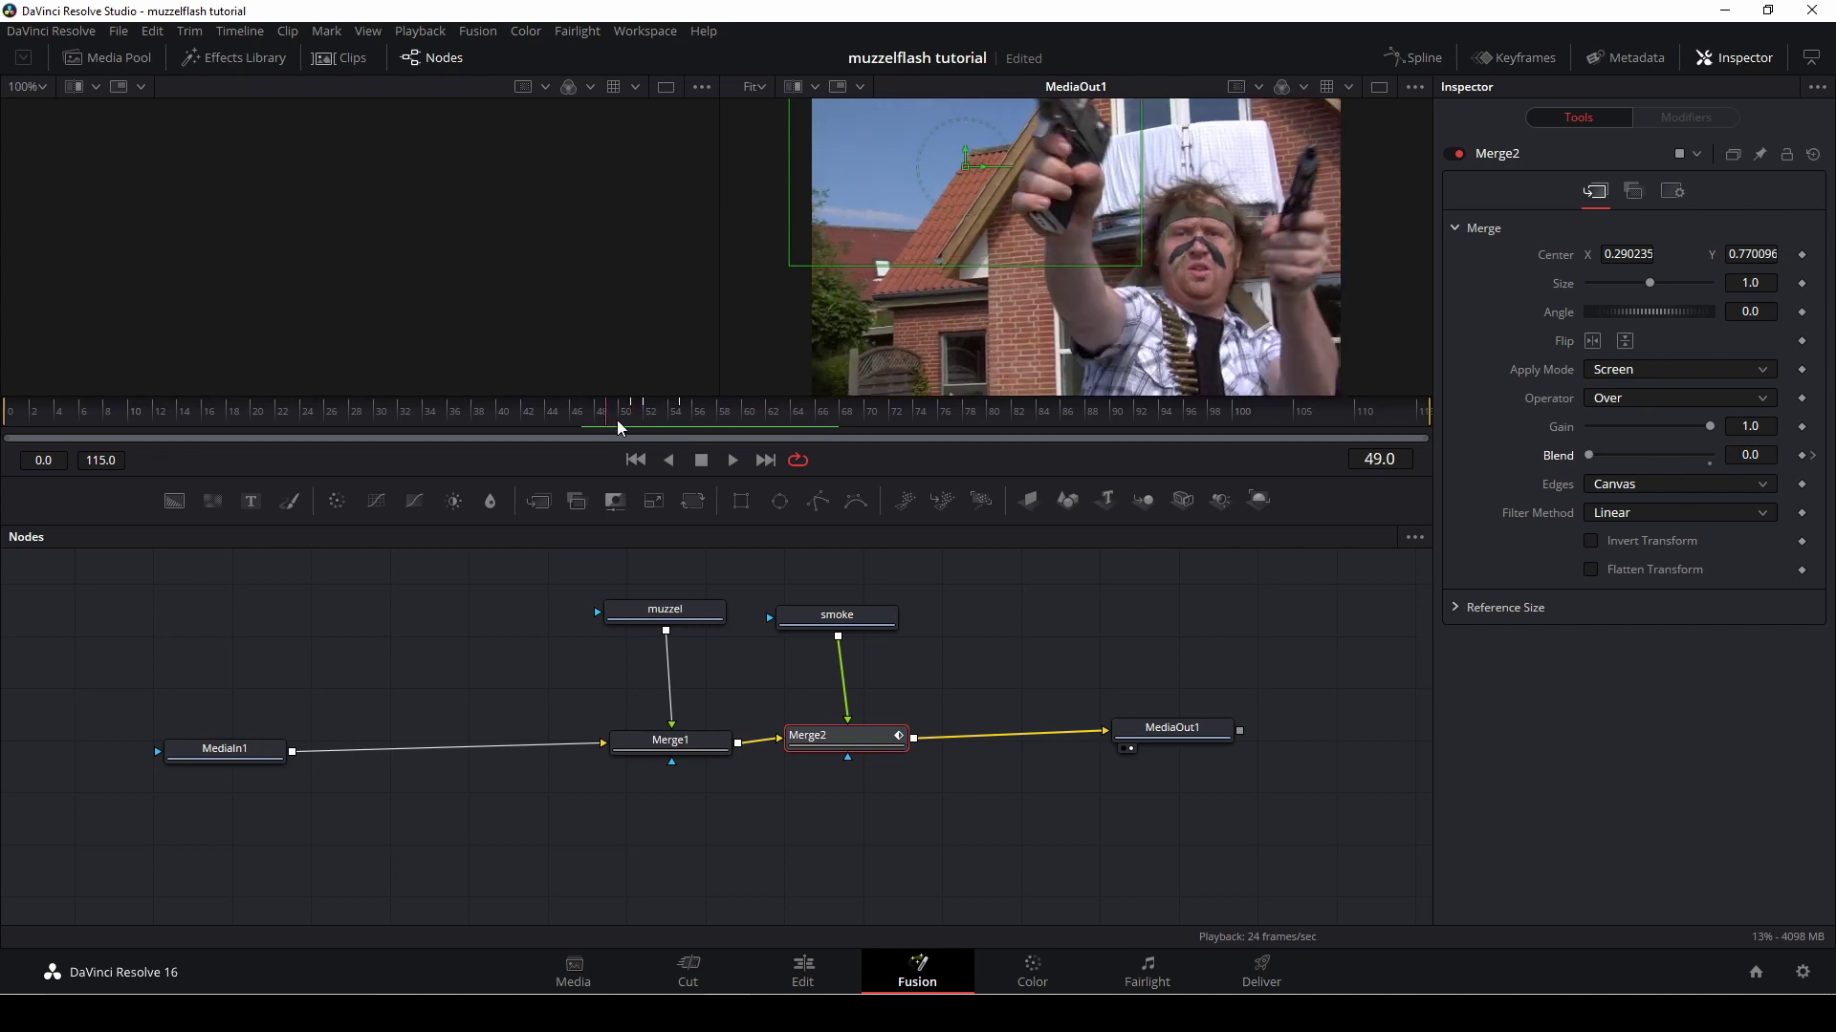
{"action": "key", "text": "space"}
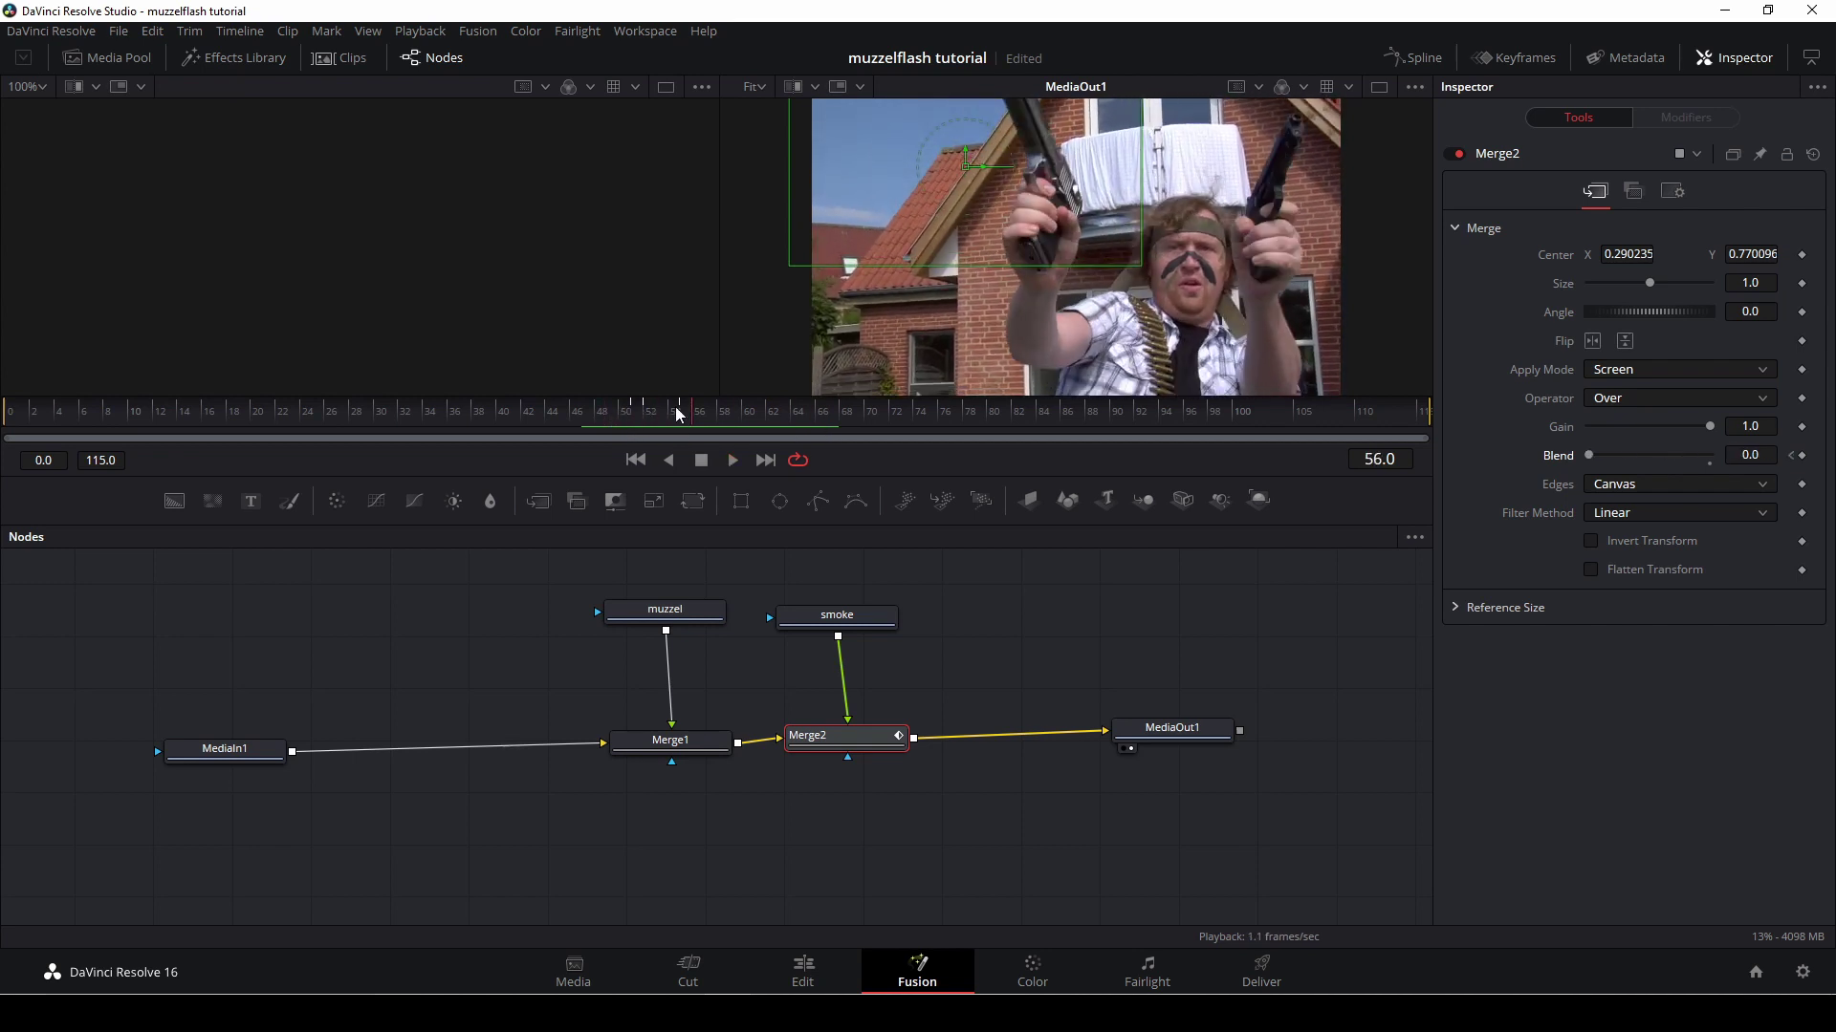
{"action": "left_click_drag", "start_coordinate": [690, 416], "coordinate": [634, 426]}
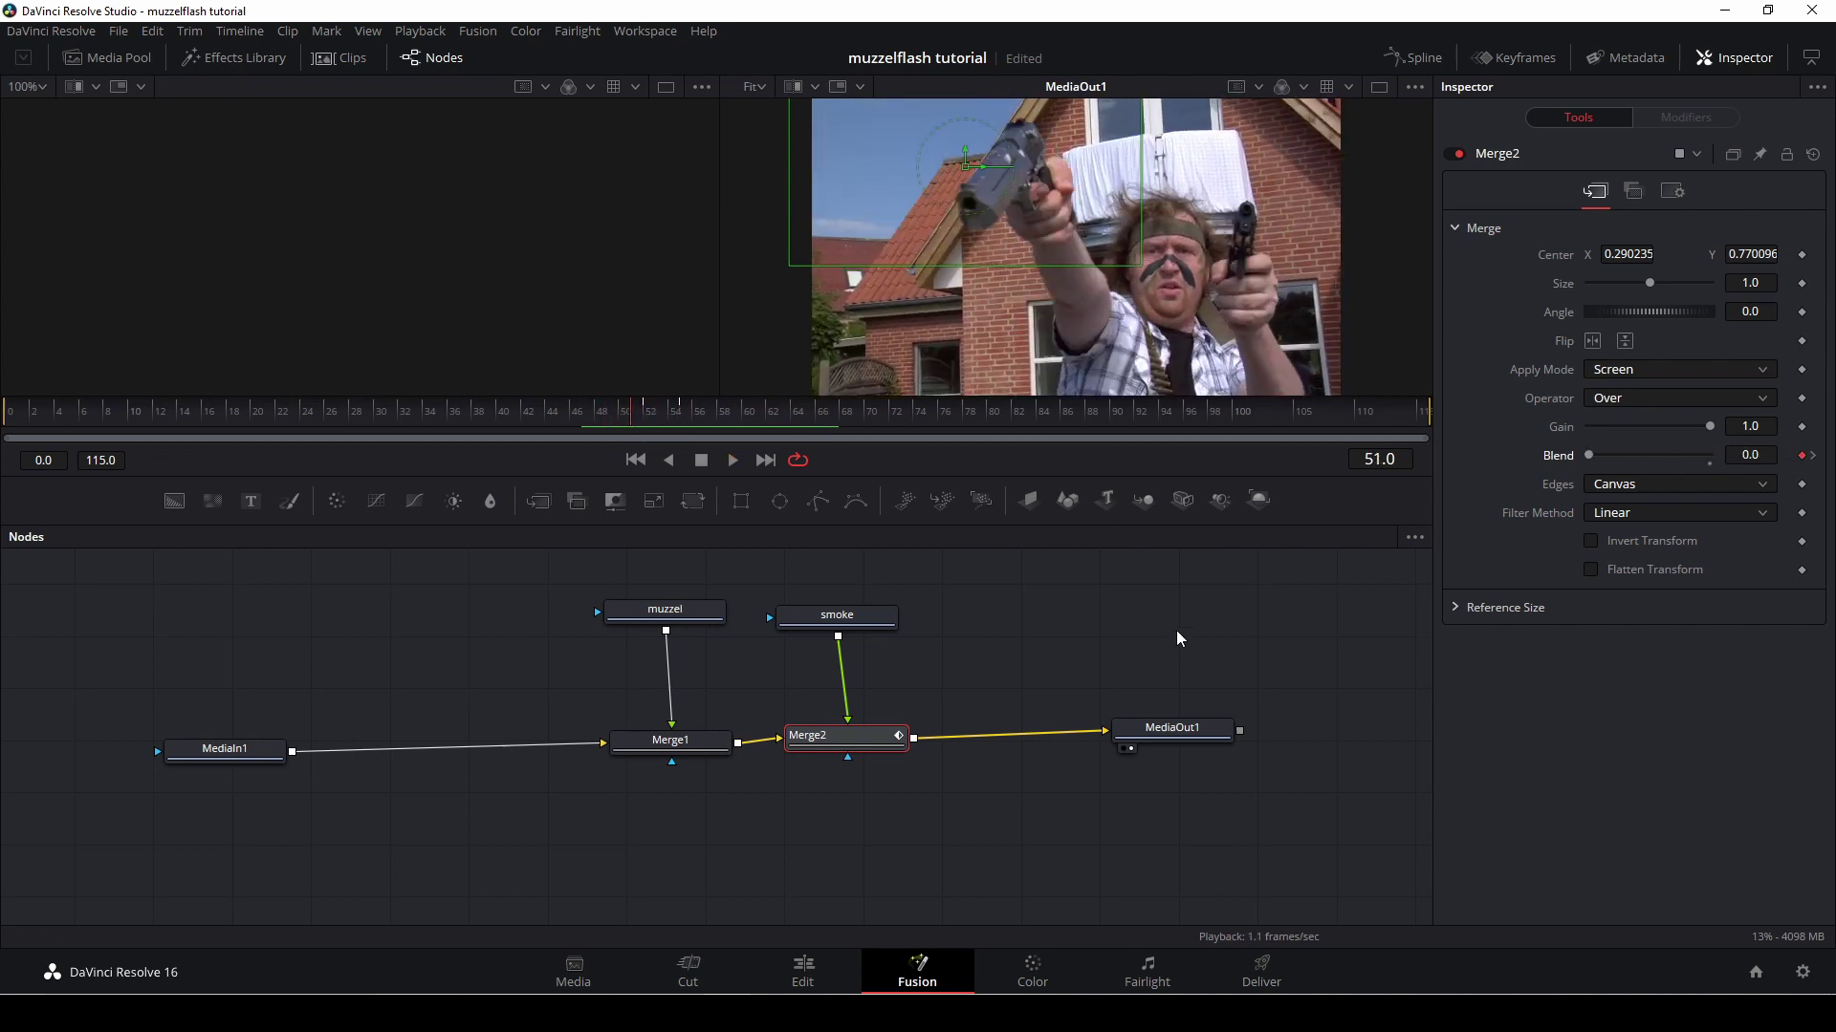
{"action": "left_click_drag", "start_coordinate": [1152, 735], "coordinate": [1315, 746]}
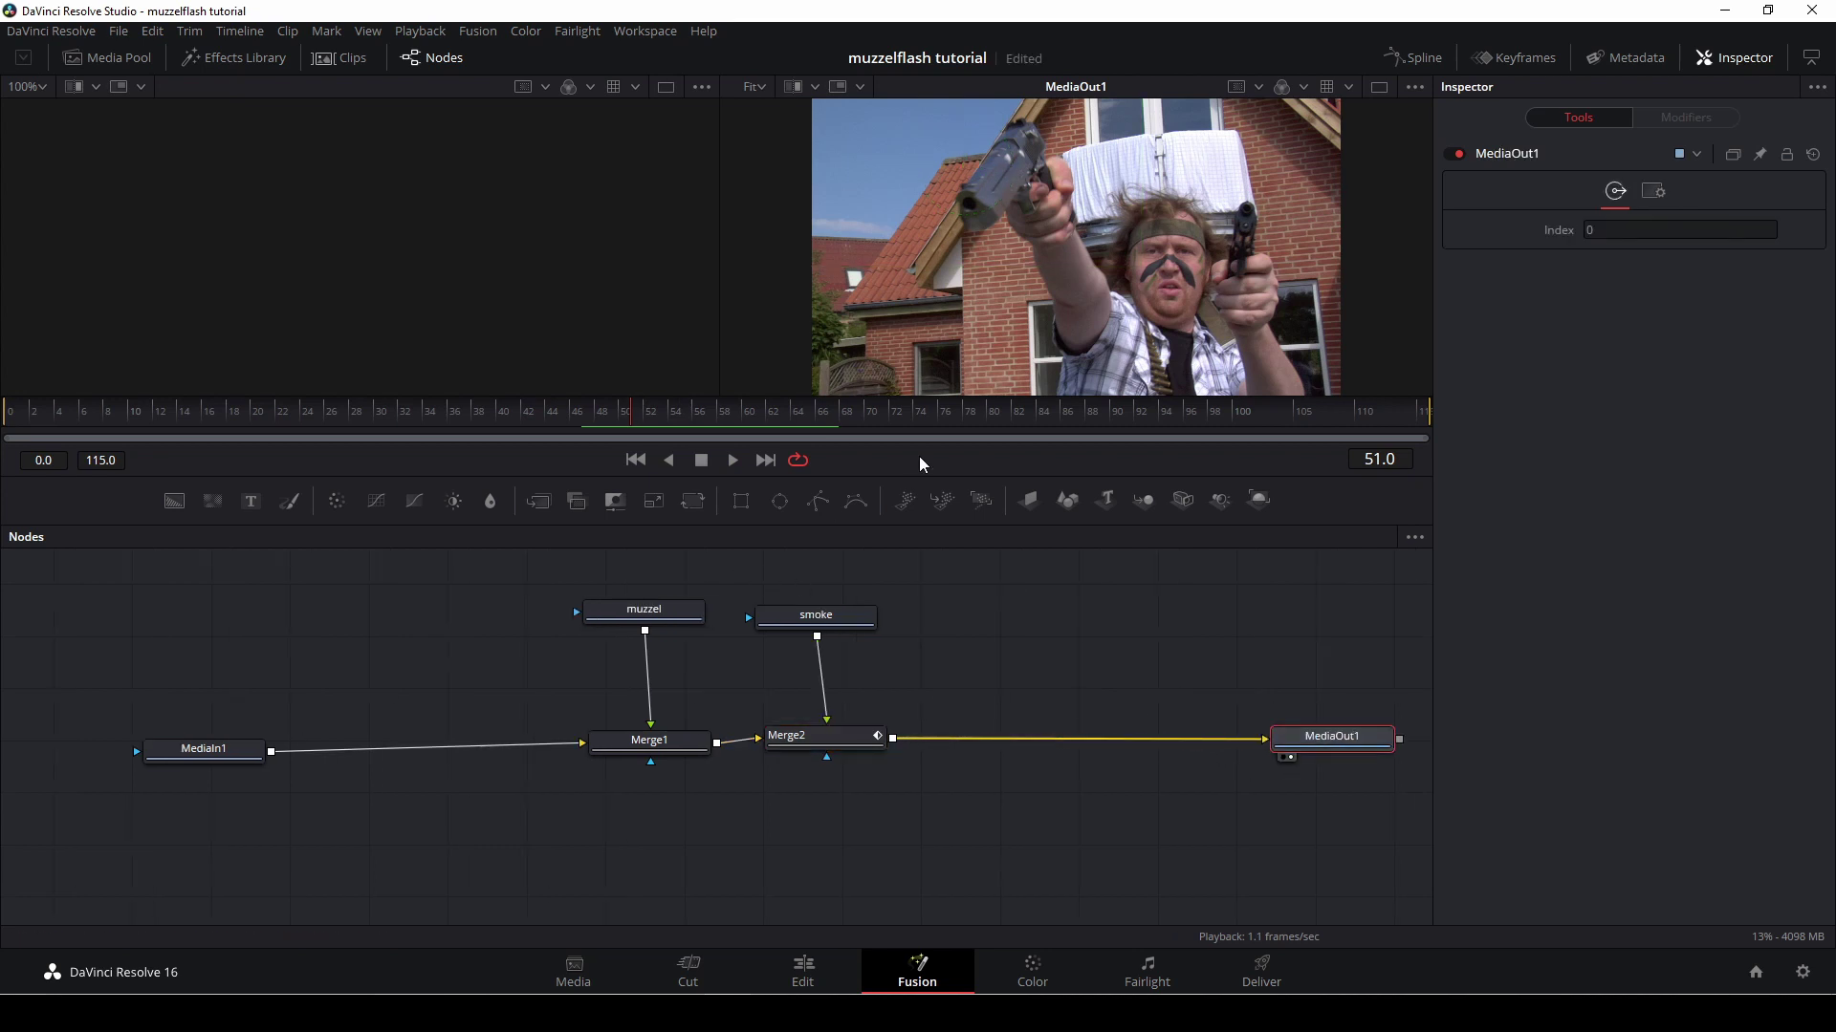
{"action": "key", "text": "j"}
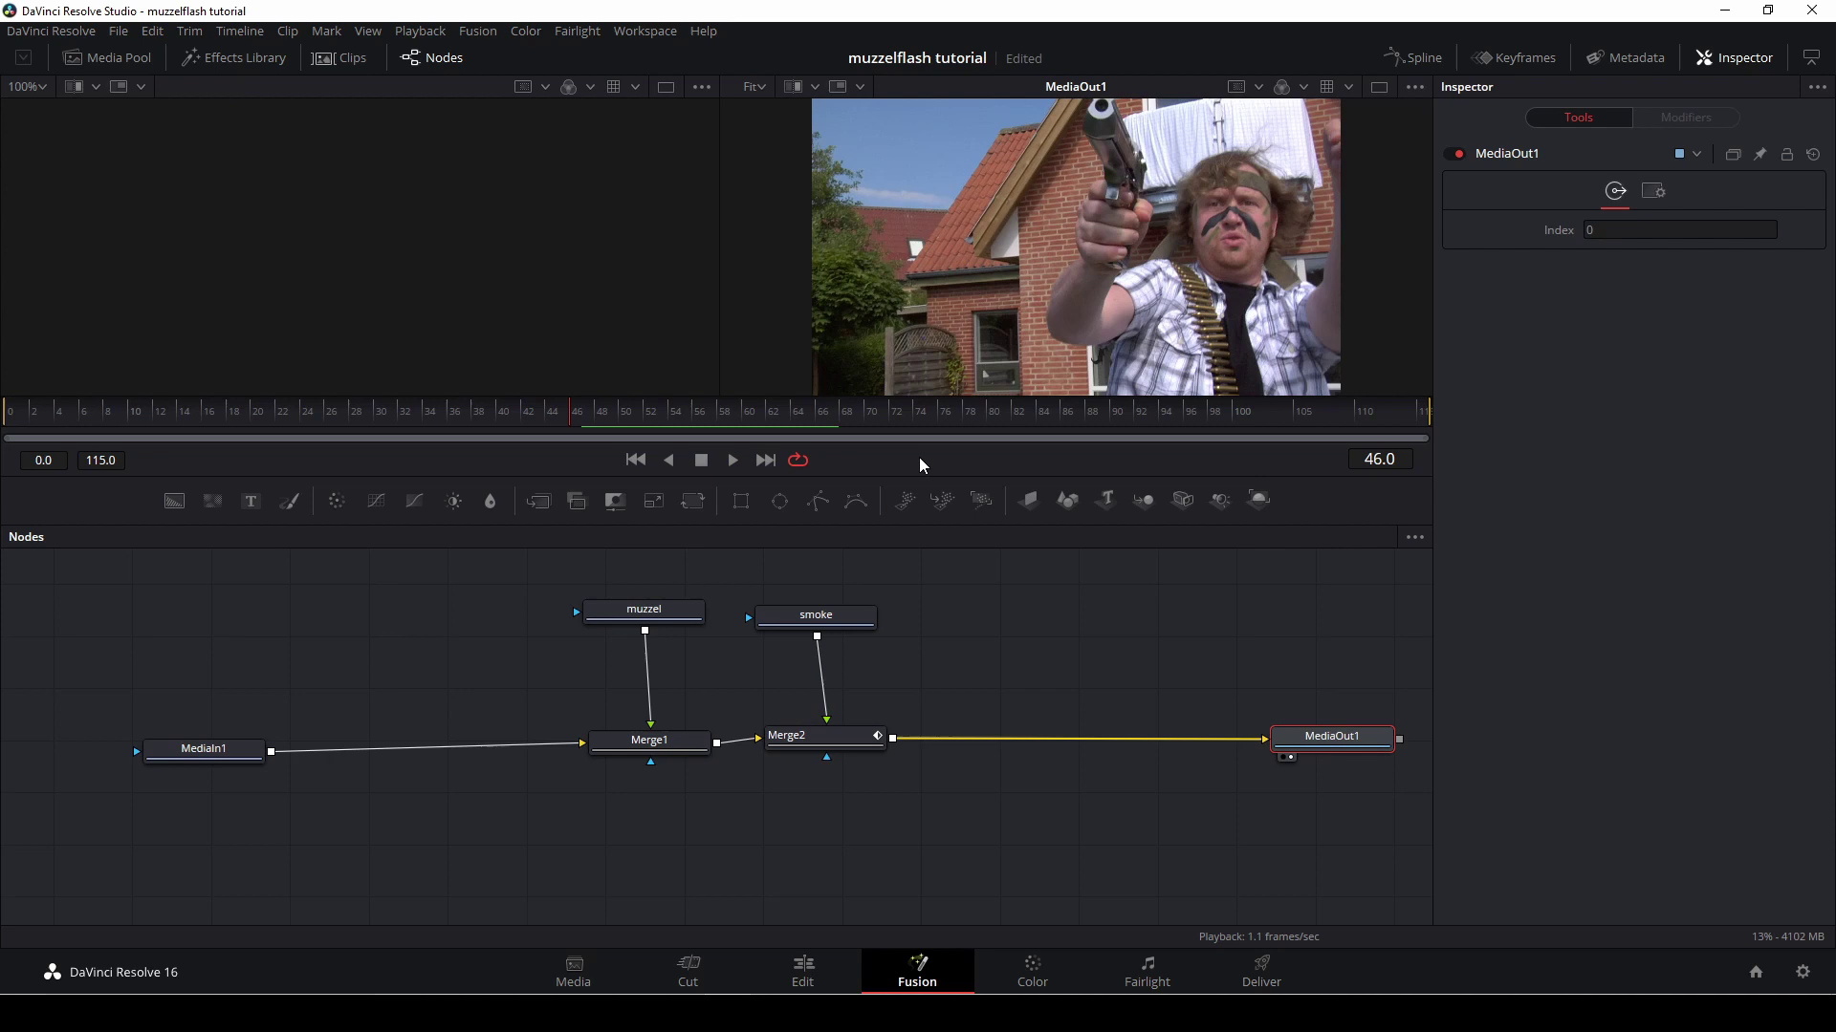
{"action": "key", "text": "l"}
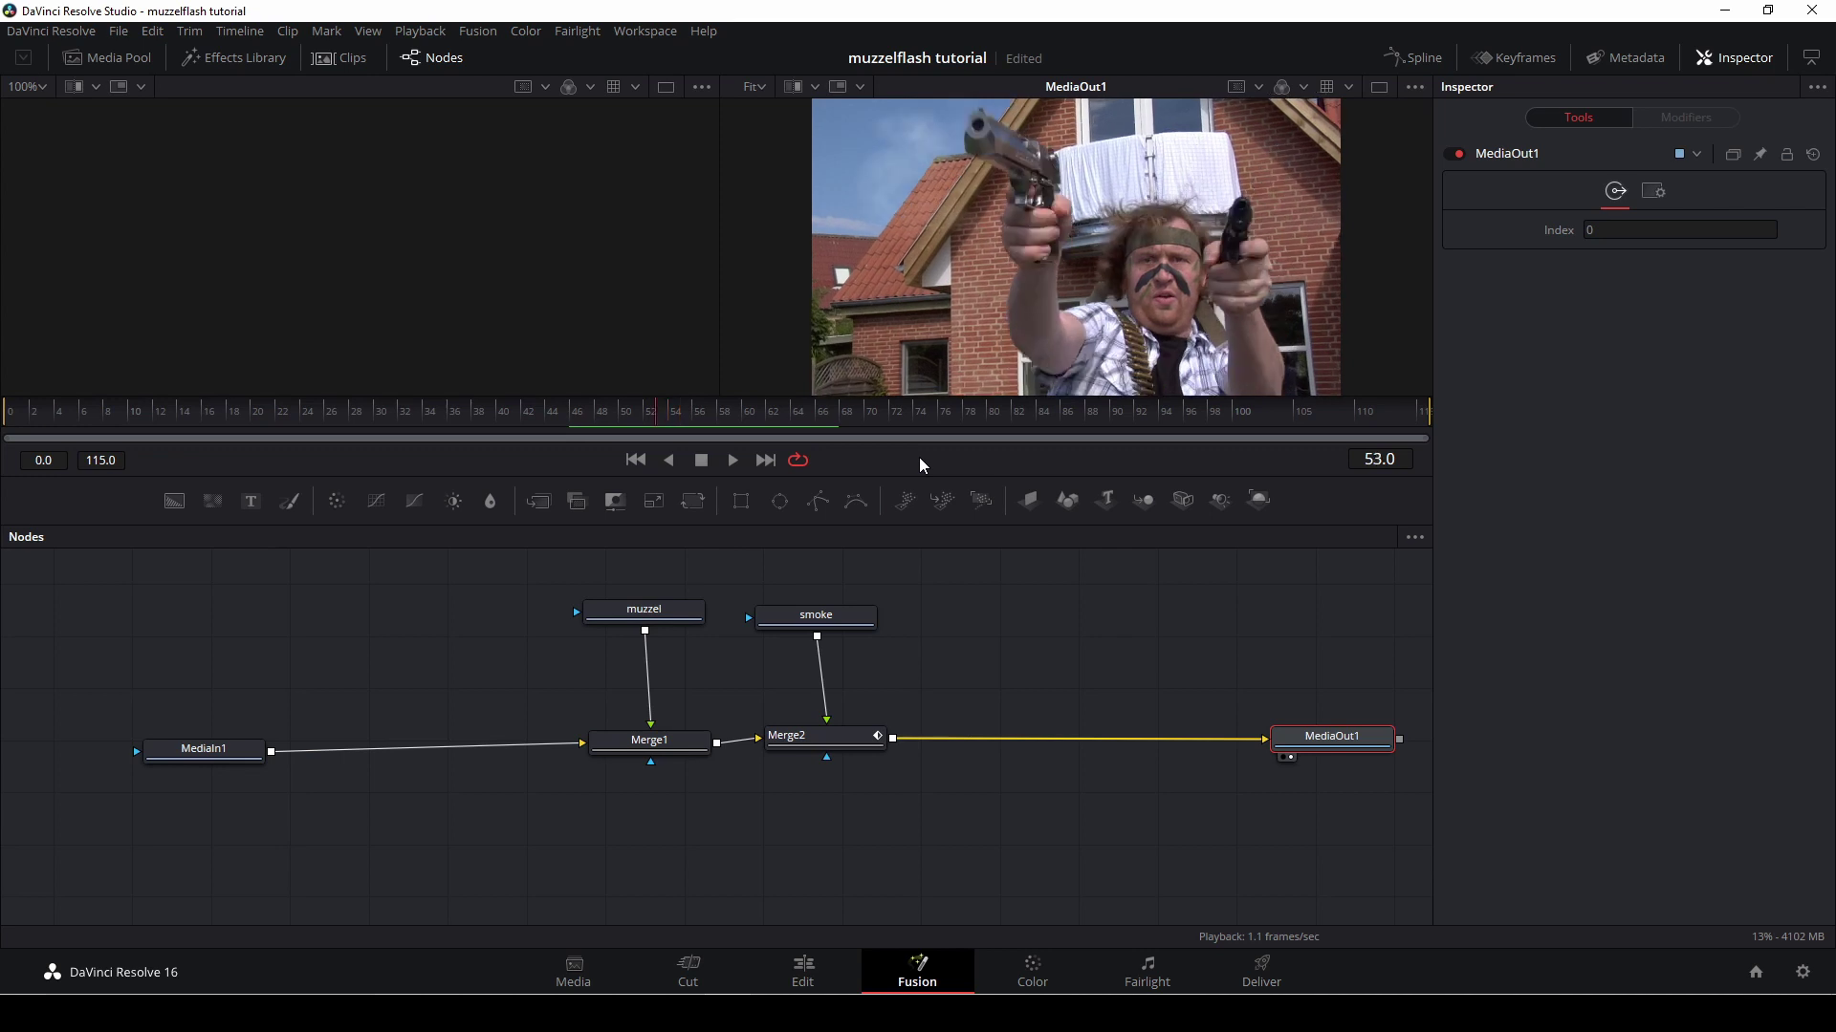
{"action": "key", "text": "Left"}
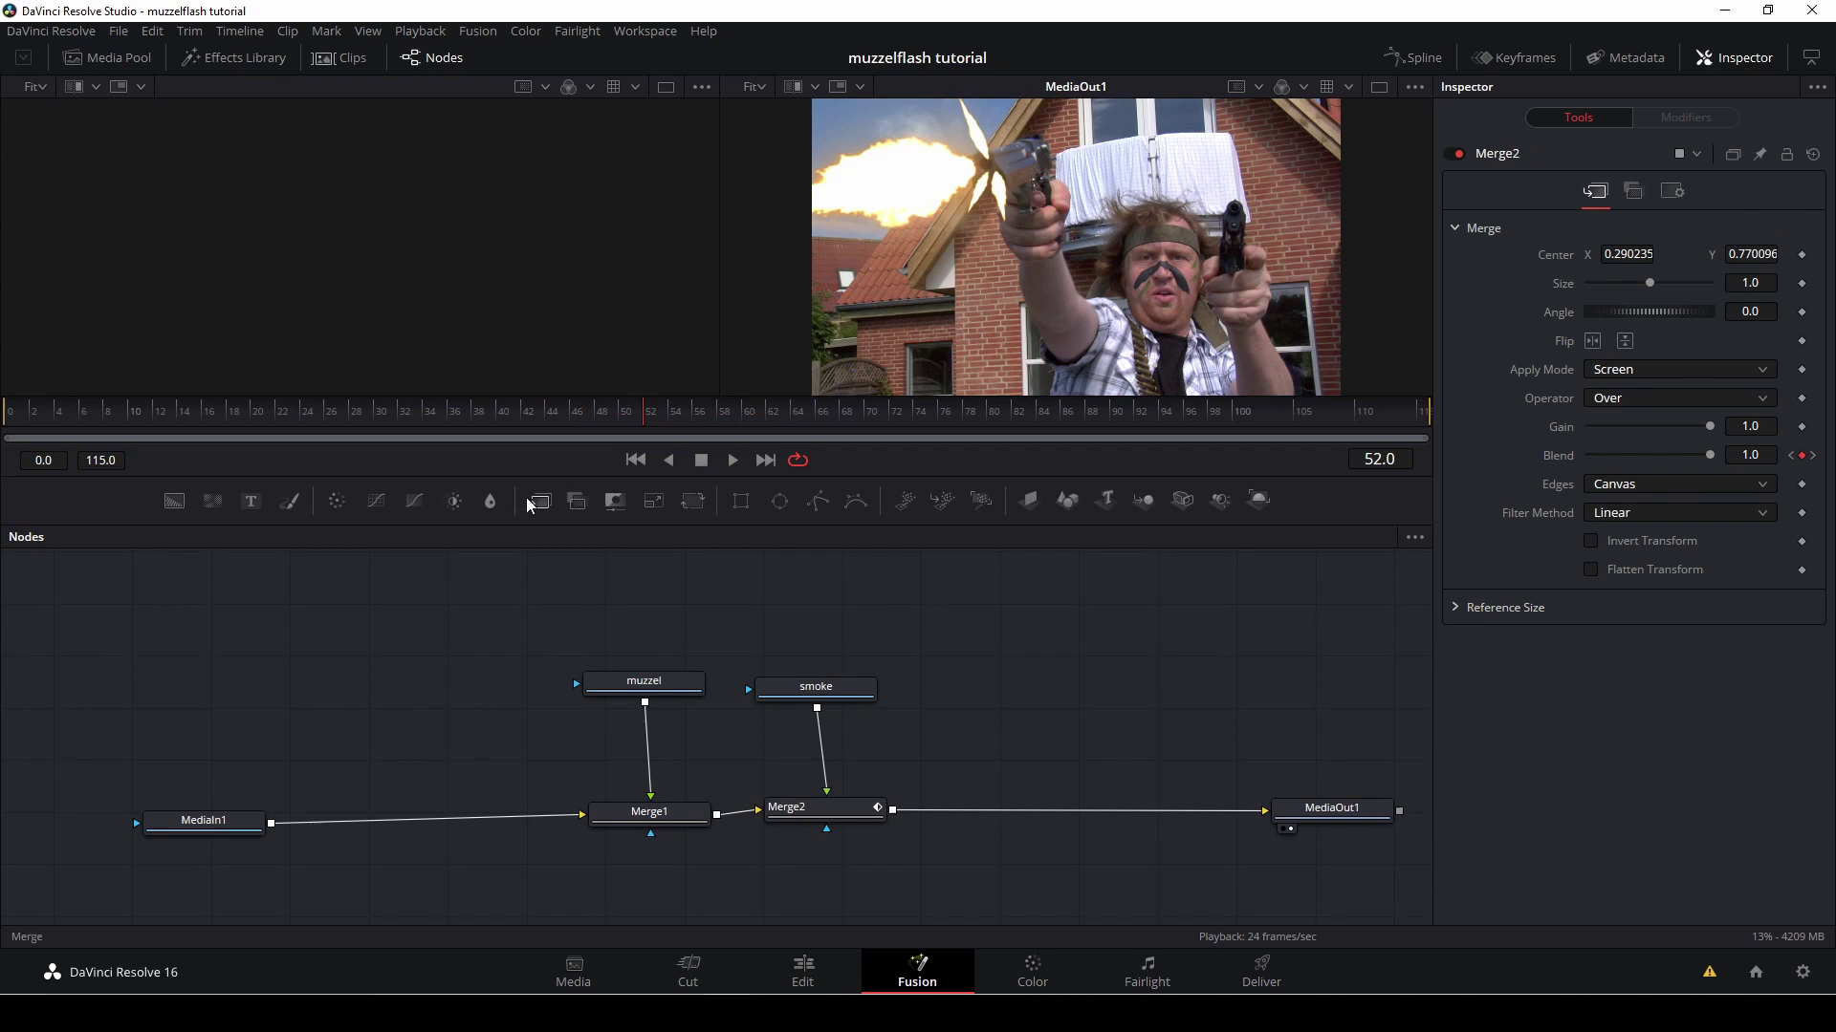
- Insert a third merge between Merge2 and MediaOut1 and rename it 'flash'
{"action": "left_click_drag", "start_coordinate": [537, 502], "coordinate": [1037, 814]}
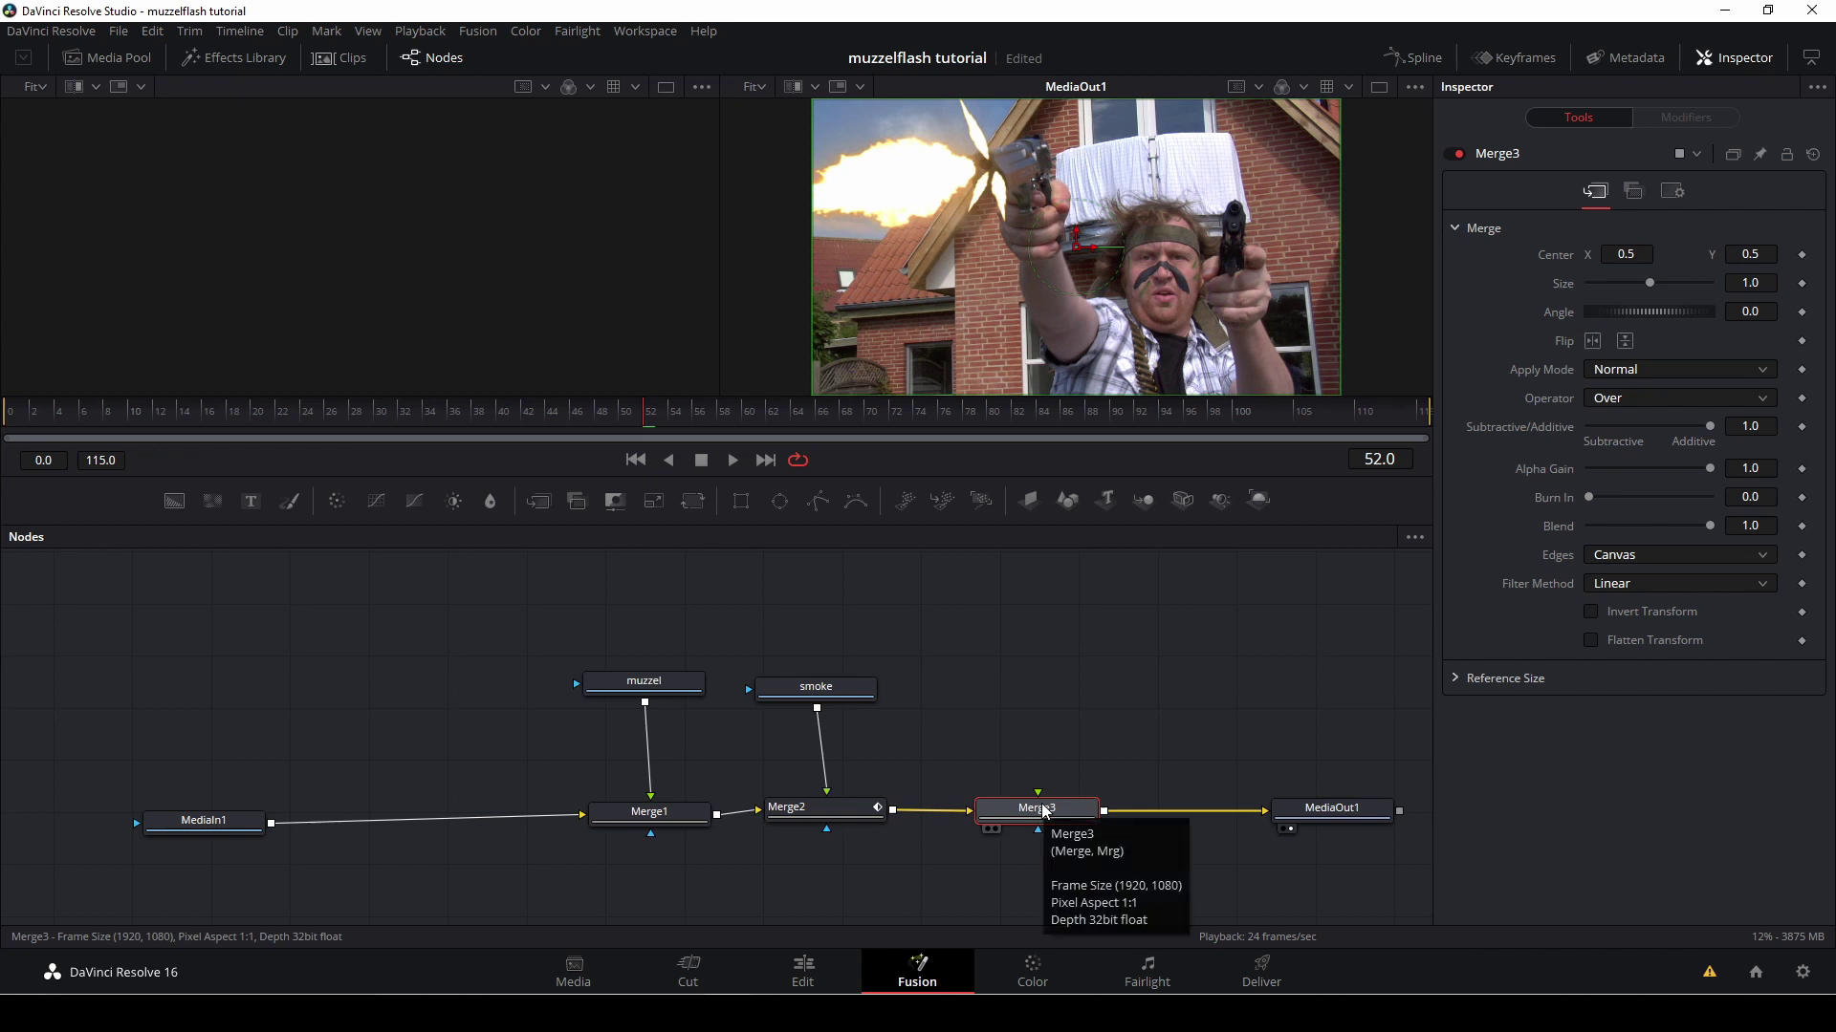
{"action": "key", "text": "F2"}
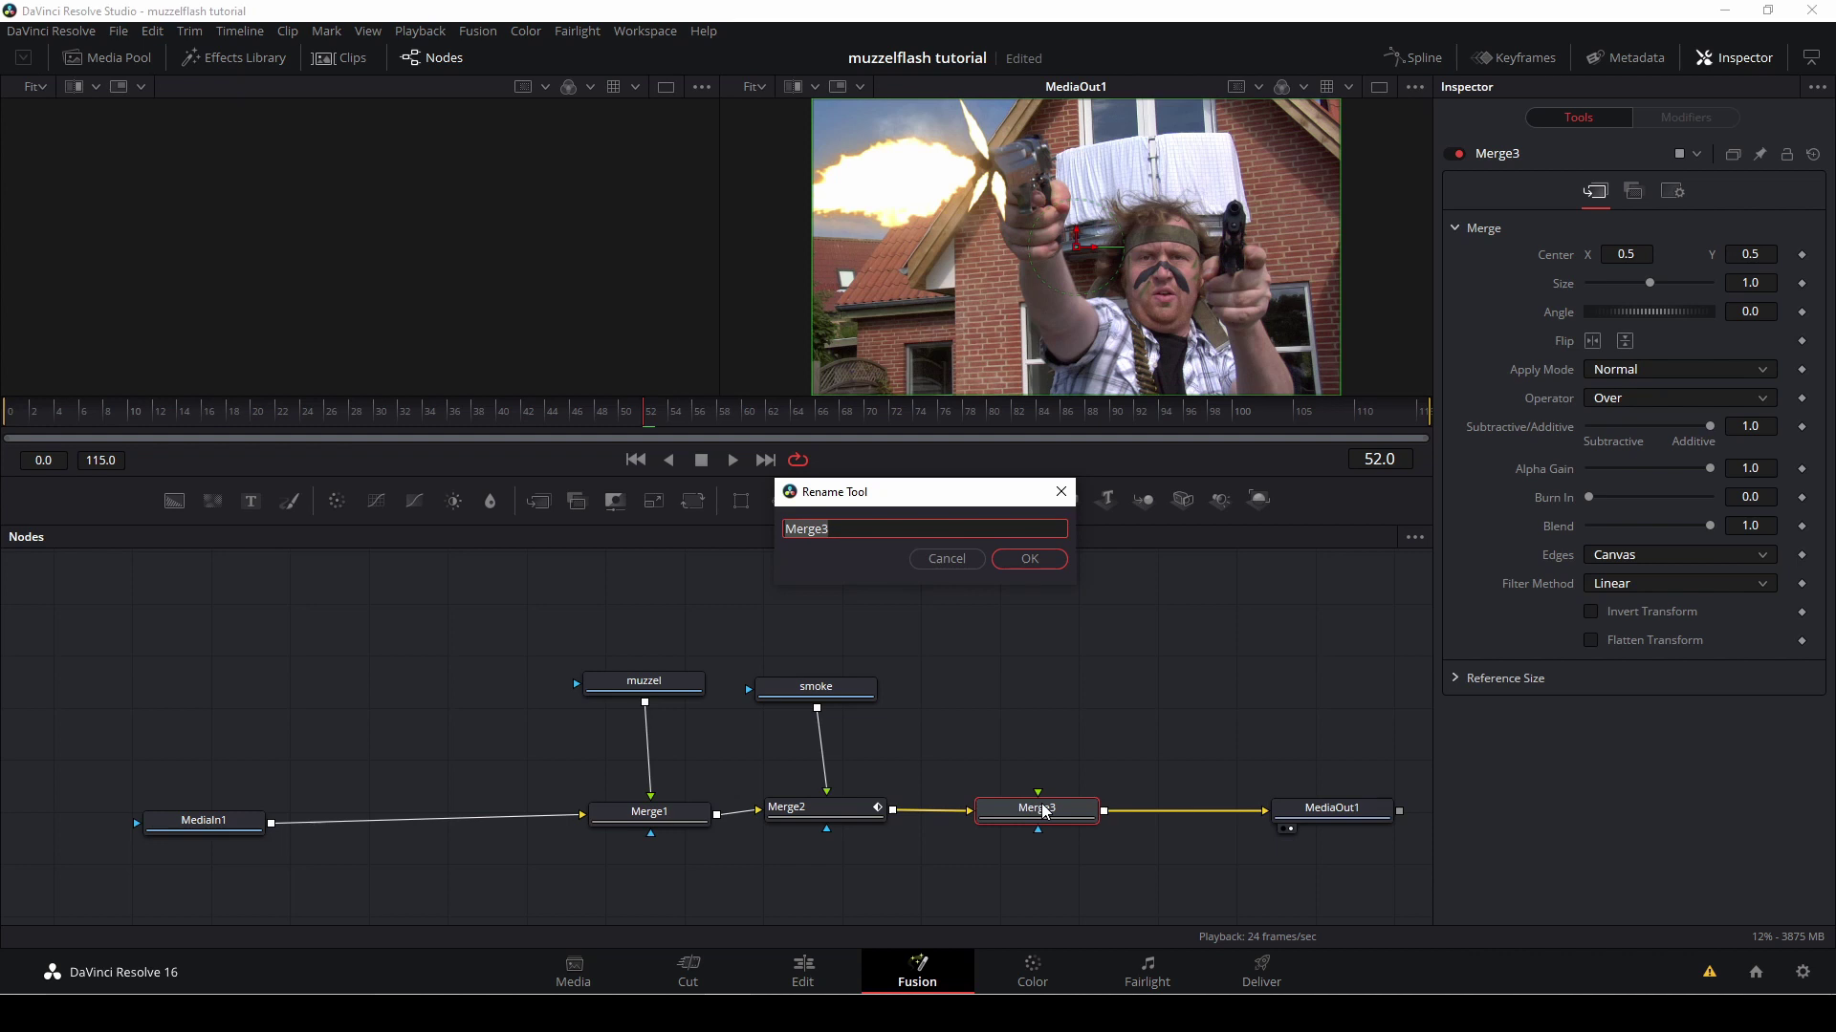
{"action": "key", "text": "BackSpace"}
{"action": "type", "text": "flash"}
{"action": "left_click", "coordinate": [1036, 555]}
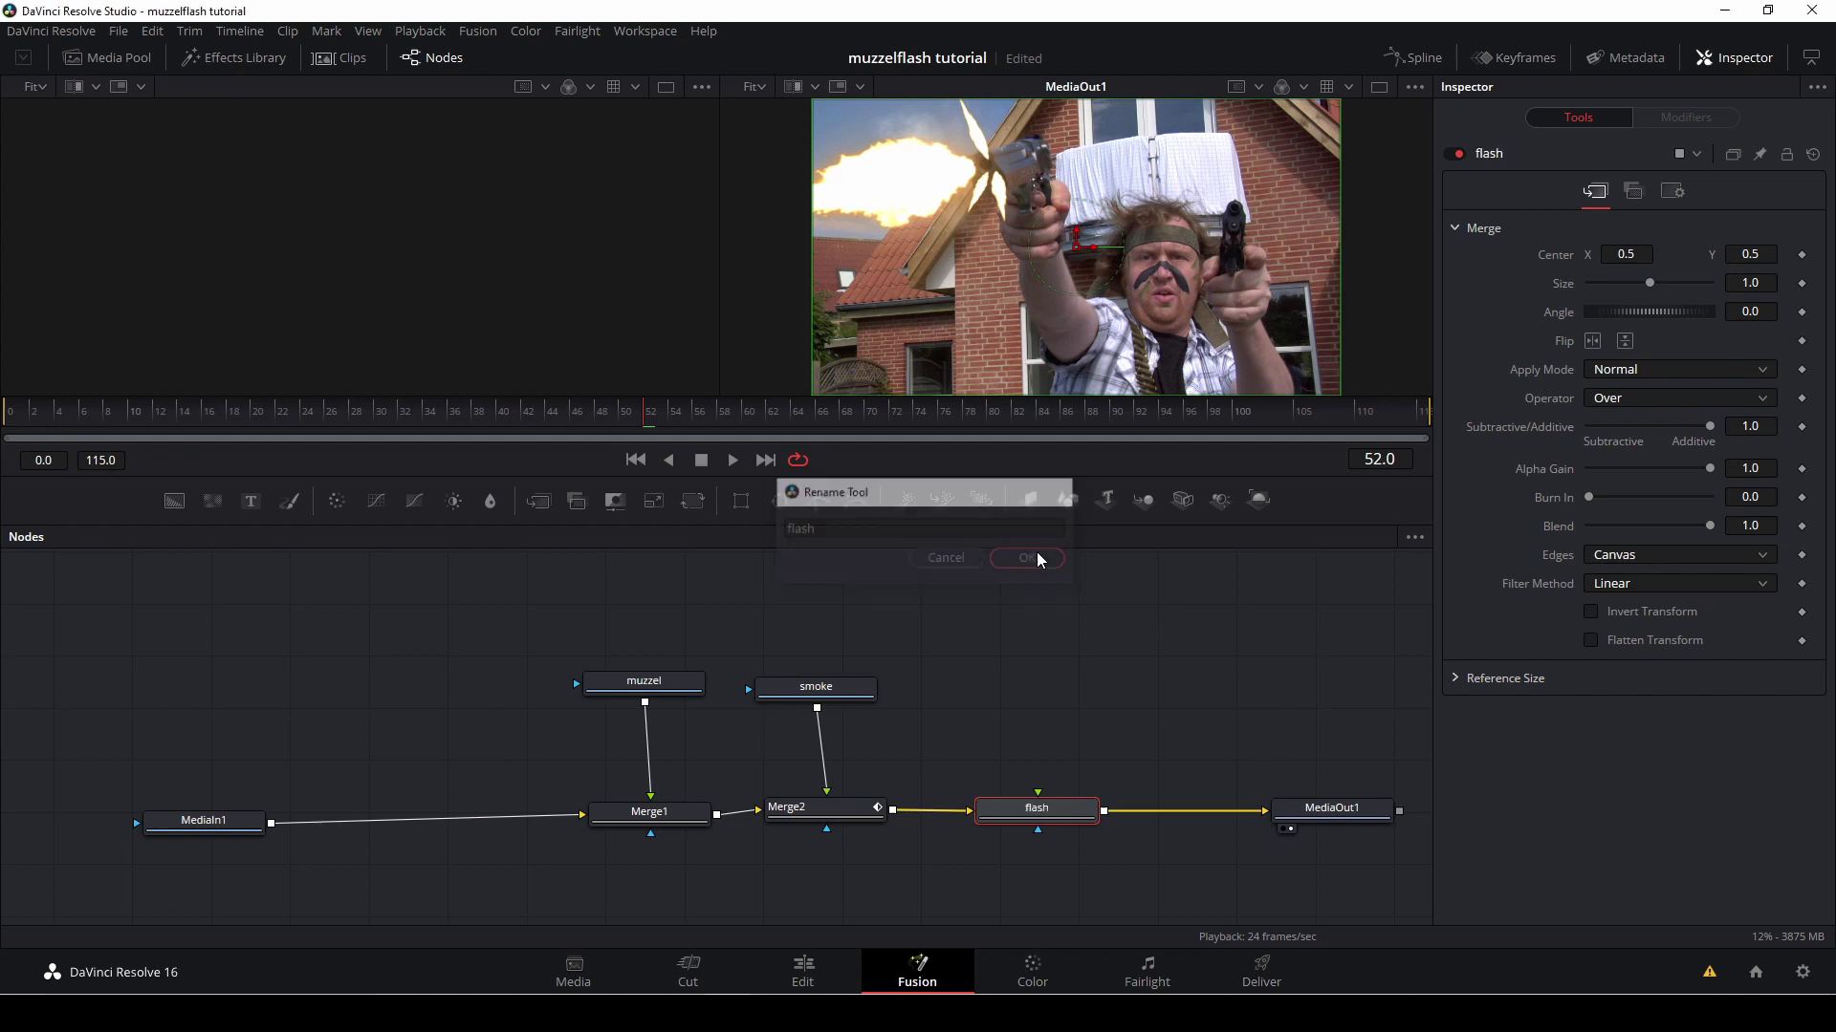
{"action": "left_click", "coordinate": [241, 824]}
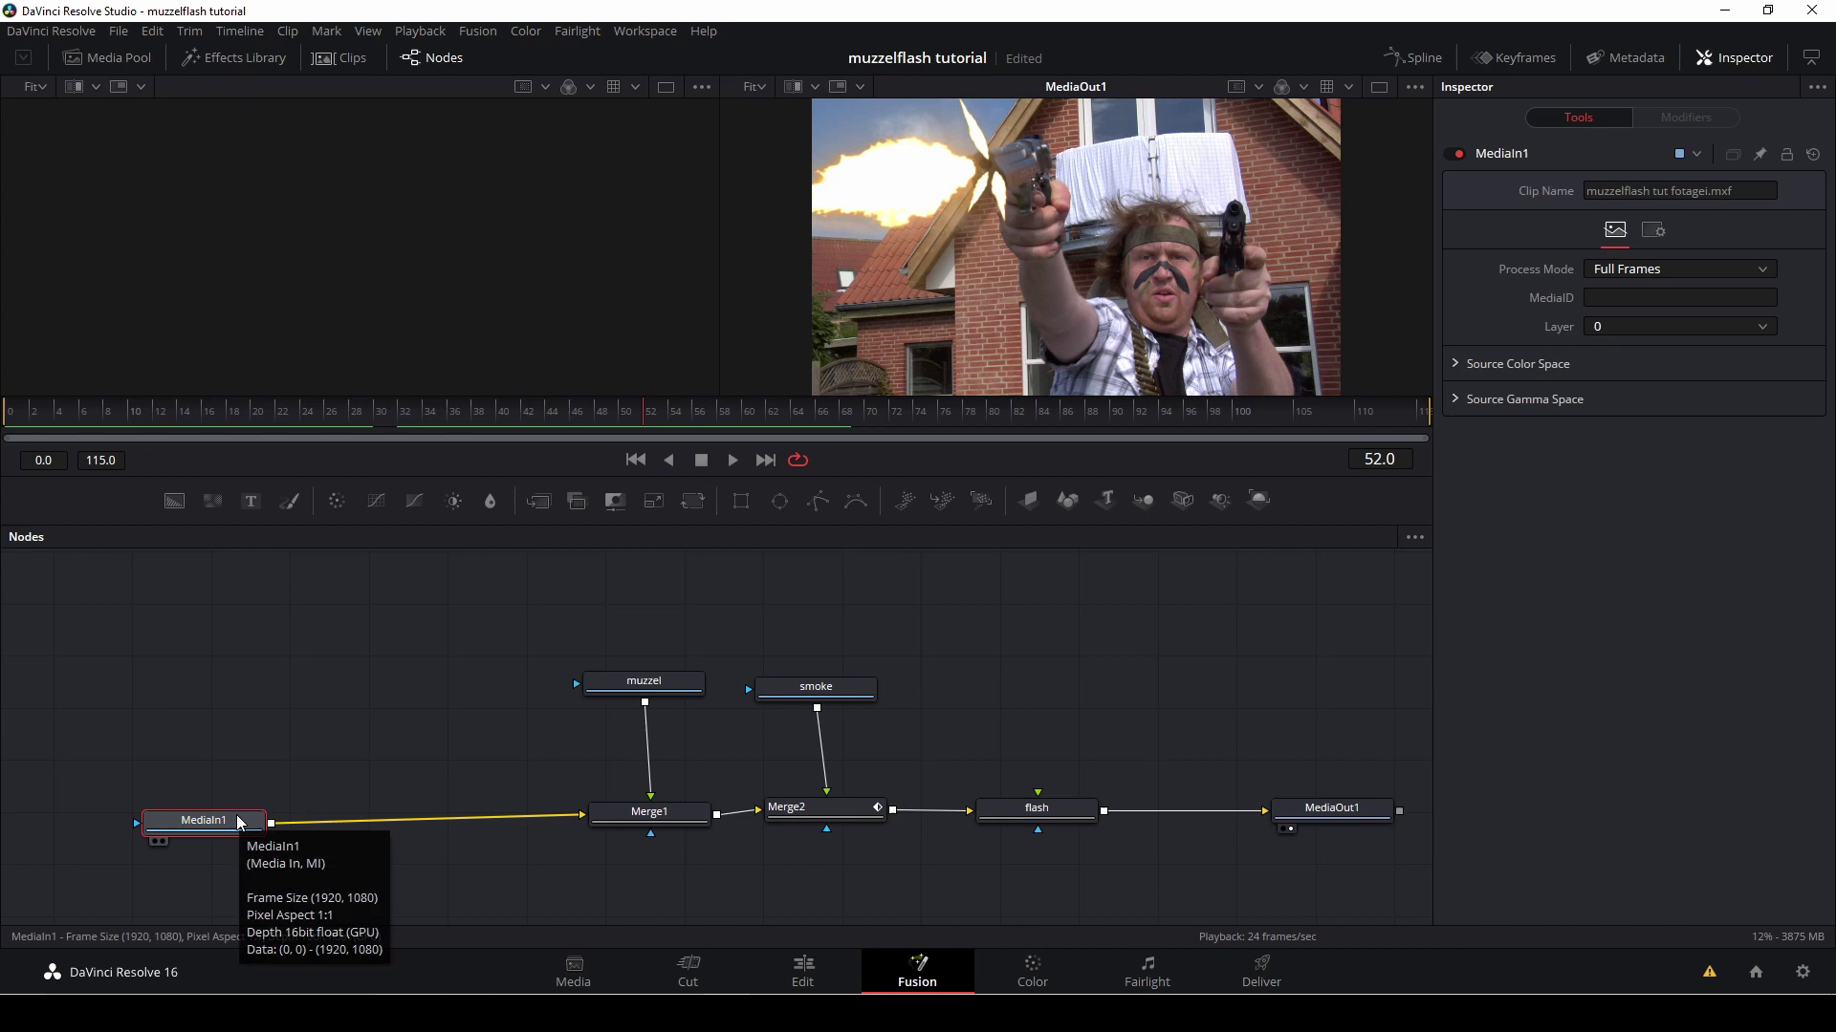
{"action": "left_click", "coordinate": [287, 760]}
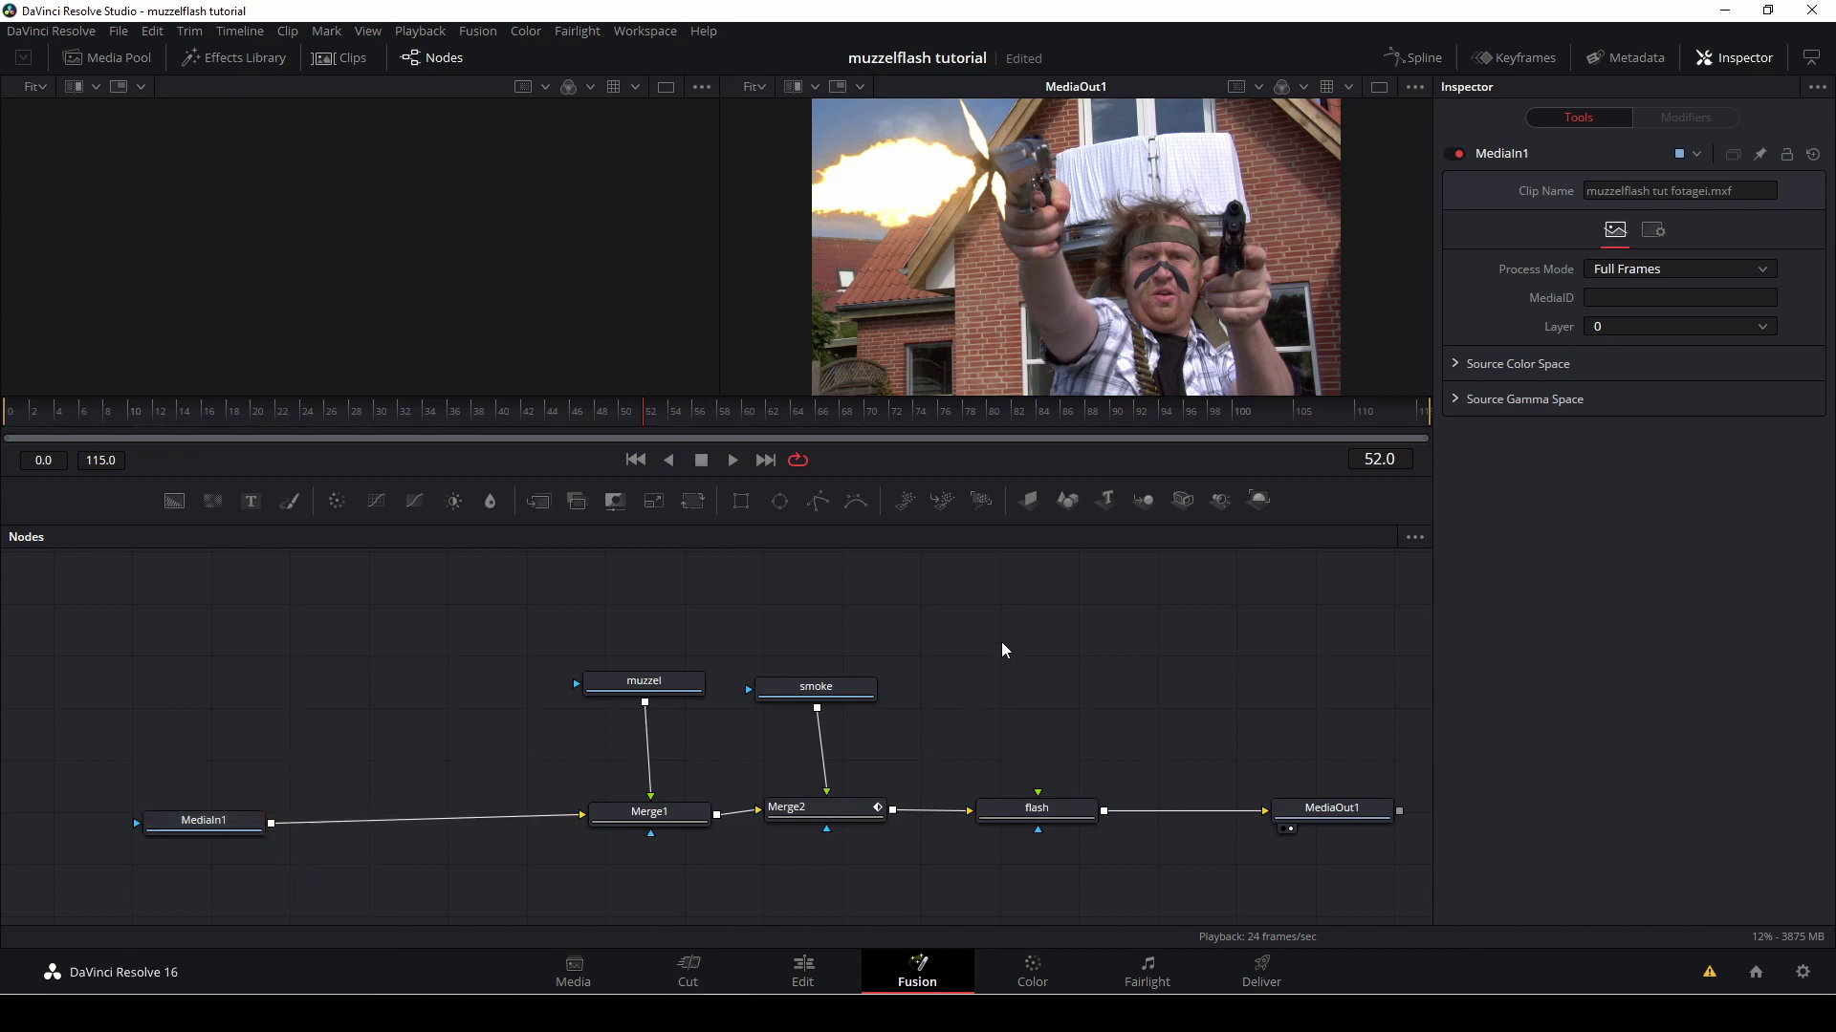
- Paste a copy of MediaIn1 as MediaIn1_1 and rearrange the nodes to make room
{"action": "key", "text": "ctrl+v"}
{"action": "left_click_drag", "start_coordinate": [1023, 656], "coordinate": [971, 637]}
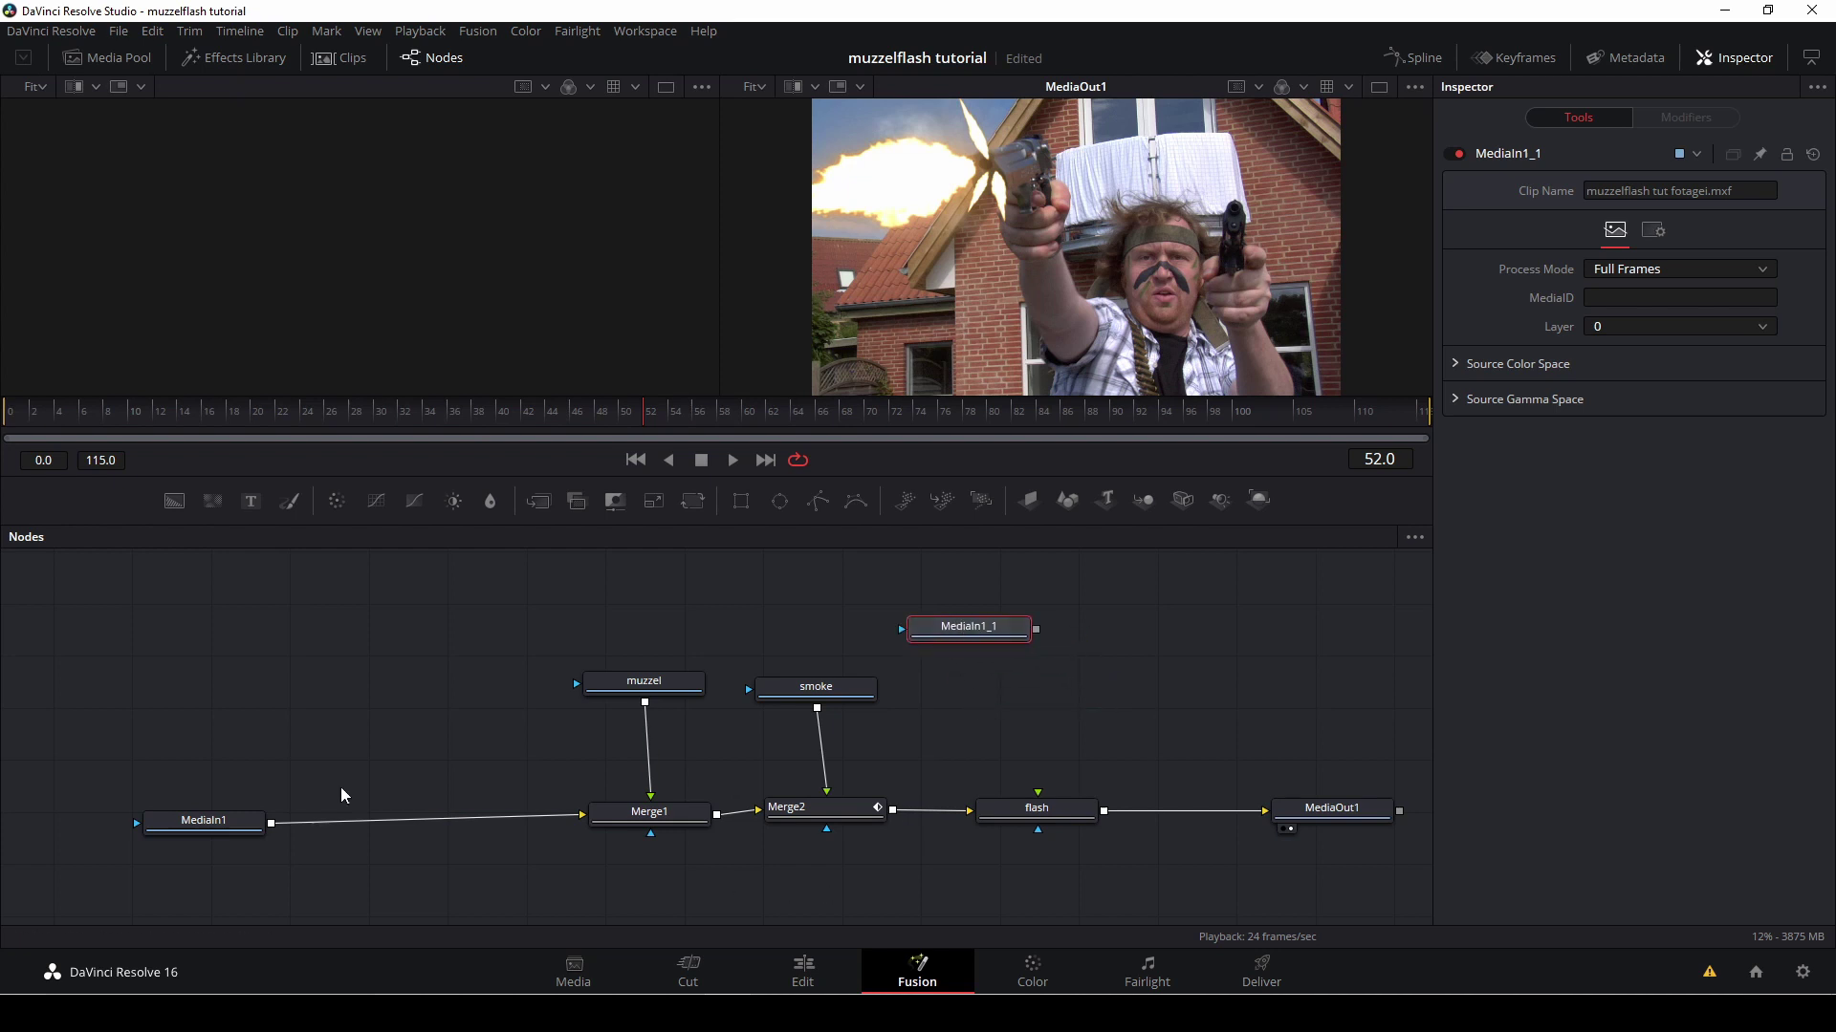
{"action": "left_click_drag", "start_coordinate": [191, 820], "coordinate": [112, 790]}
{"action": "left_click_drag", "start_coordinate": [514, 662], "coordinate": [943, 883]}
{"action": "left_click_drag", "start_coordinate": [621, 683], "coordinate": [362, 670]}
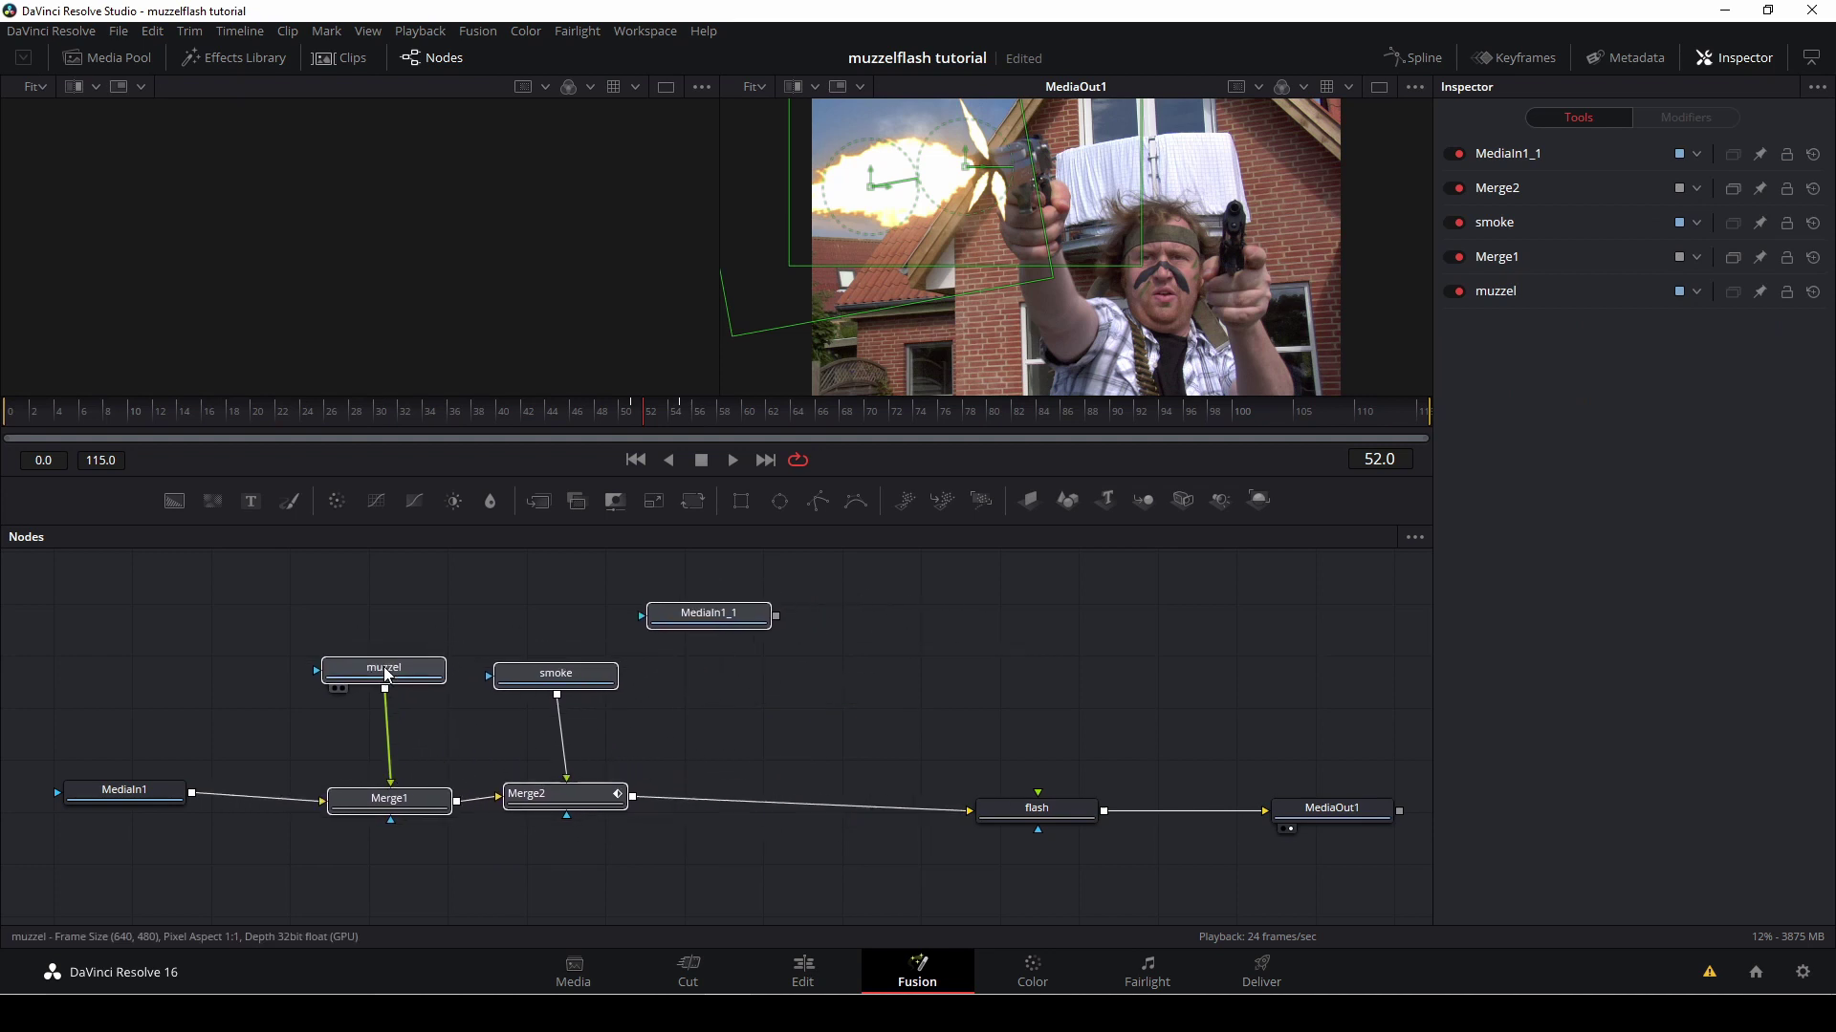
{"action": "left_click_drag", "start_coordinate": [707, 623], "coordinate": [878, 646]}
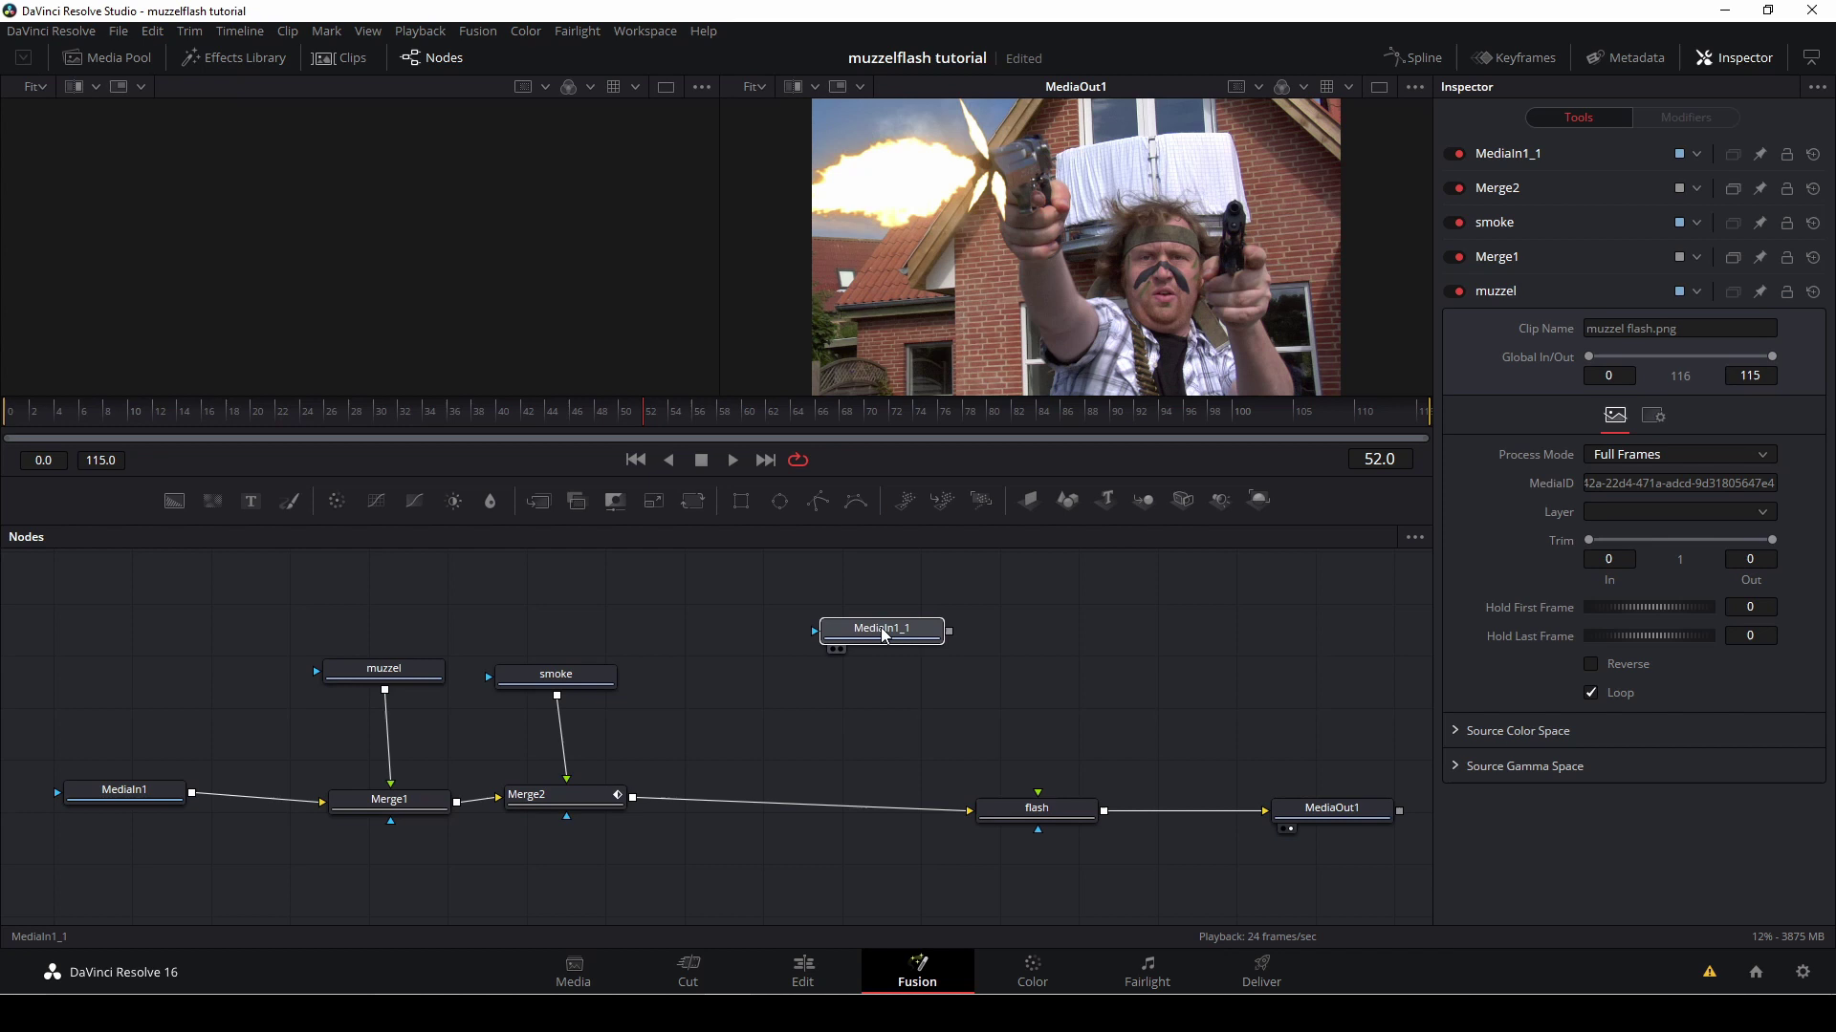
{"action": "left_click_drag", "start_coordinate": [884, 634], "coordinate": [915, 654]}
- Feed MediaIn1_1 through new Merge3 into flash's foreground and show flash in the left viewer
{"action": "left_click_drag", "start_coordinate": [538, 501], "coordinate": [1107, 676]}
{"action": "left_click_drag", "start_coordinate": [980, 651], "coordinate": [1101, 669]}
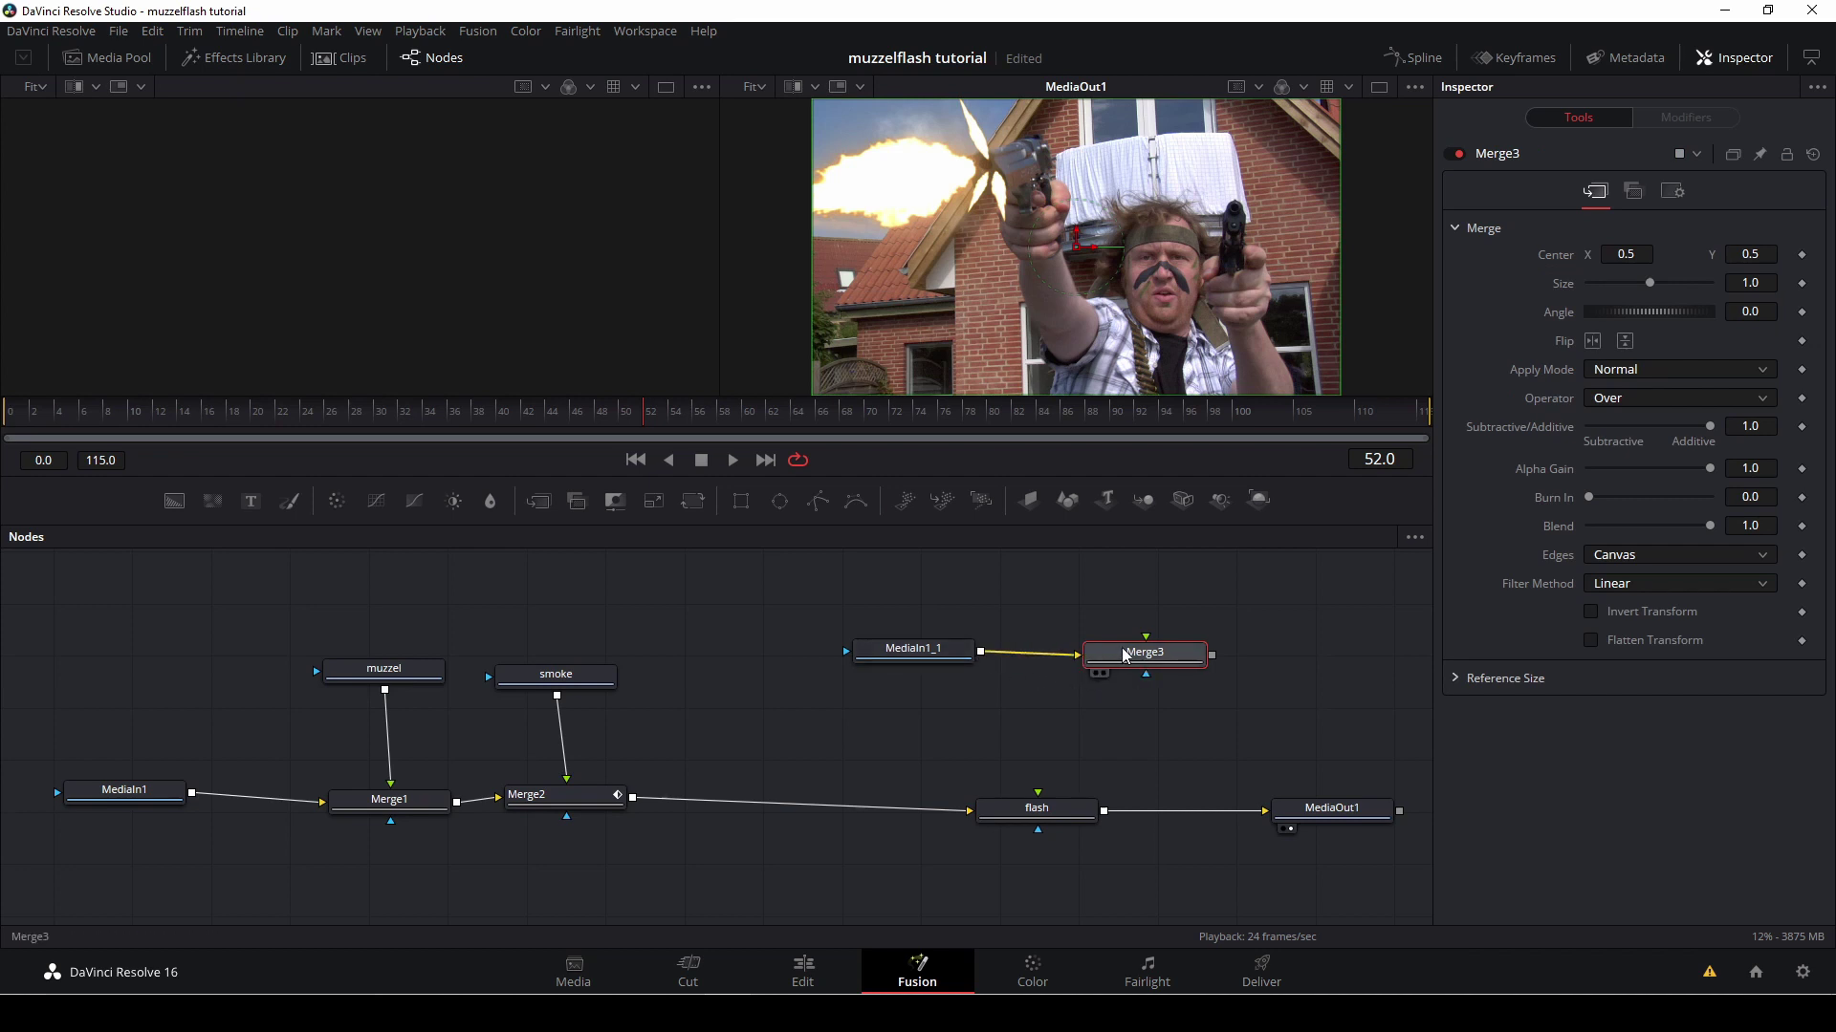
{"action": "left_click_drag", "start_coordinate": [1212, 655], "coordinate": [1036, 793]}
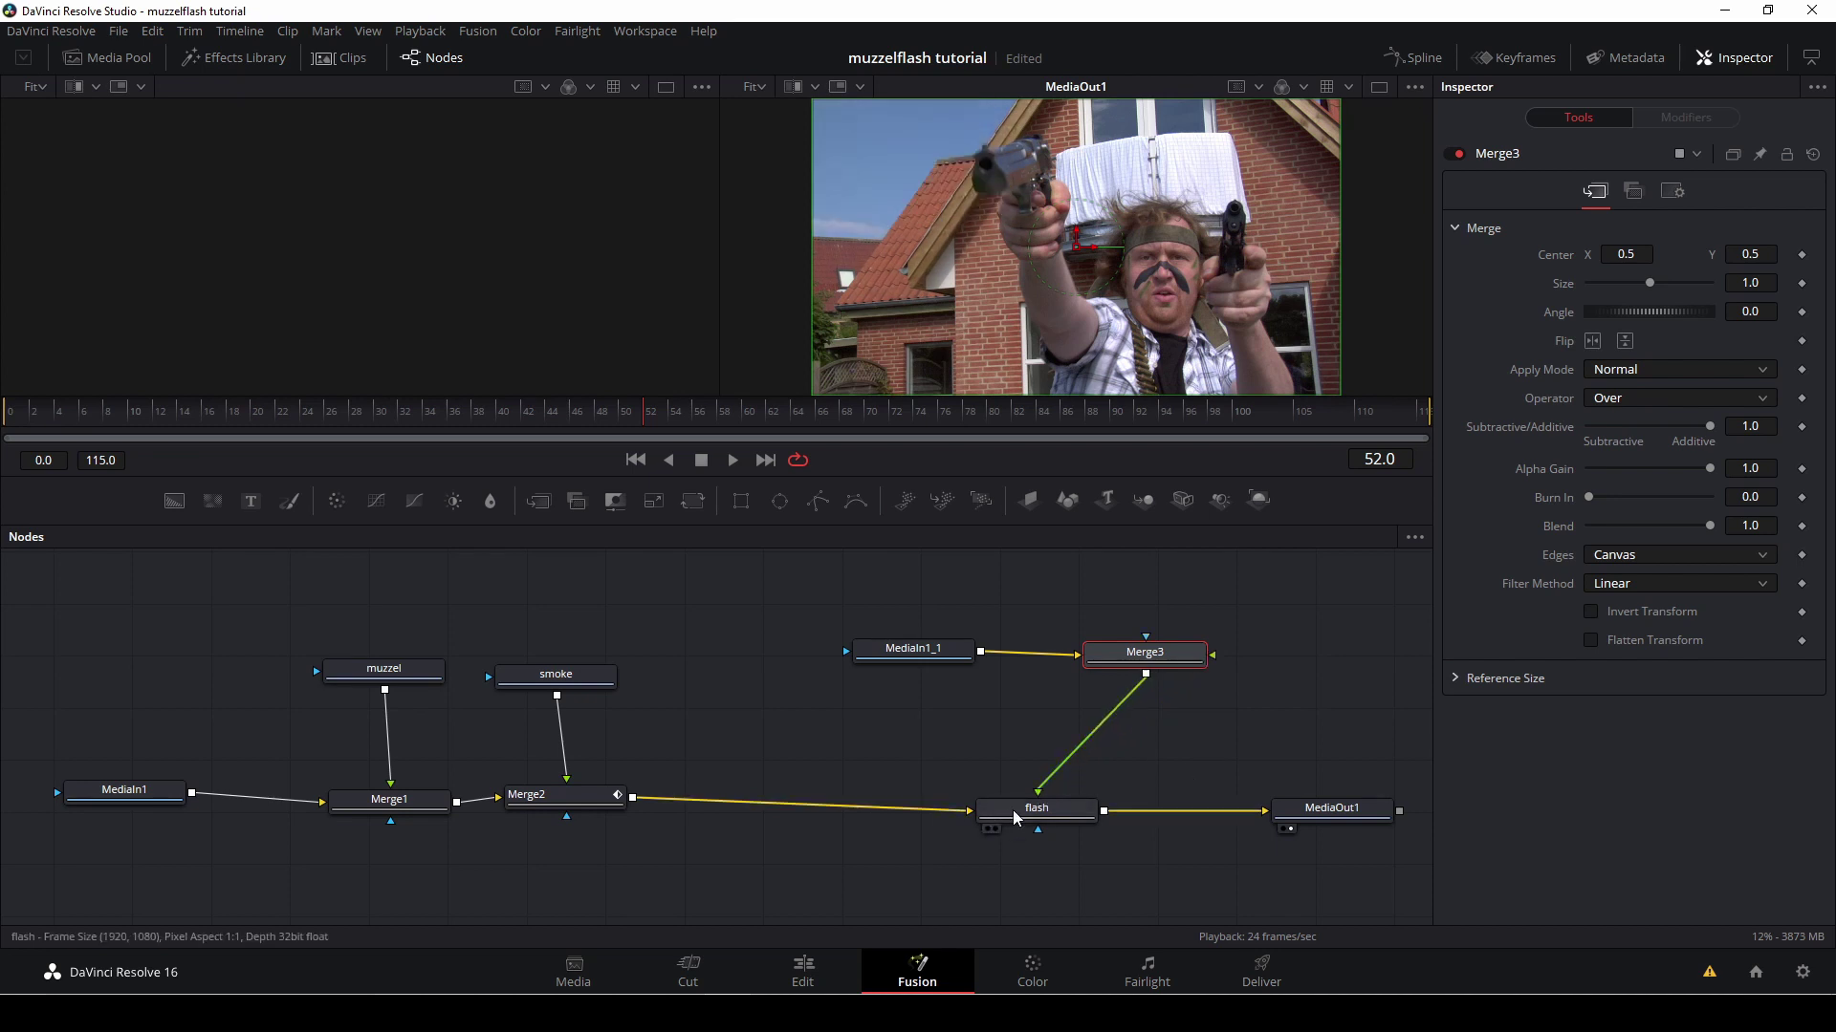
{"action": "left_click_drag", "start_coordinate": [1013, 811], "coordinate": [392, 181]}
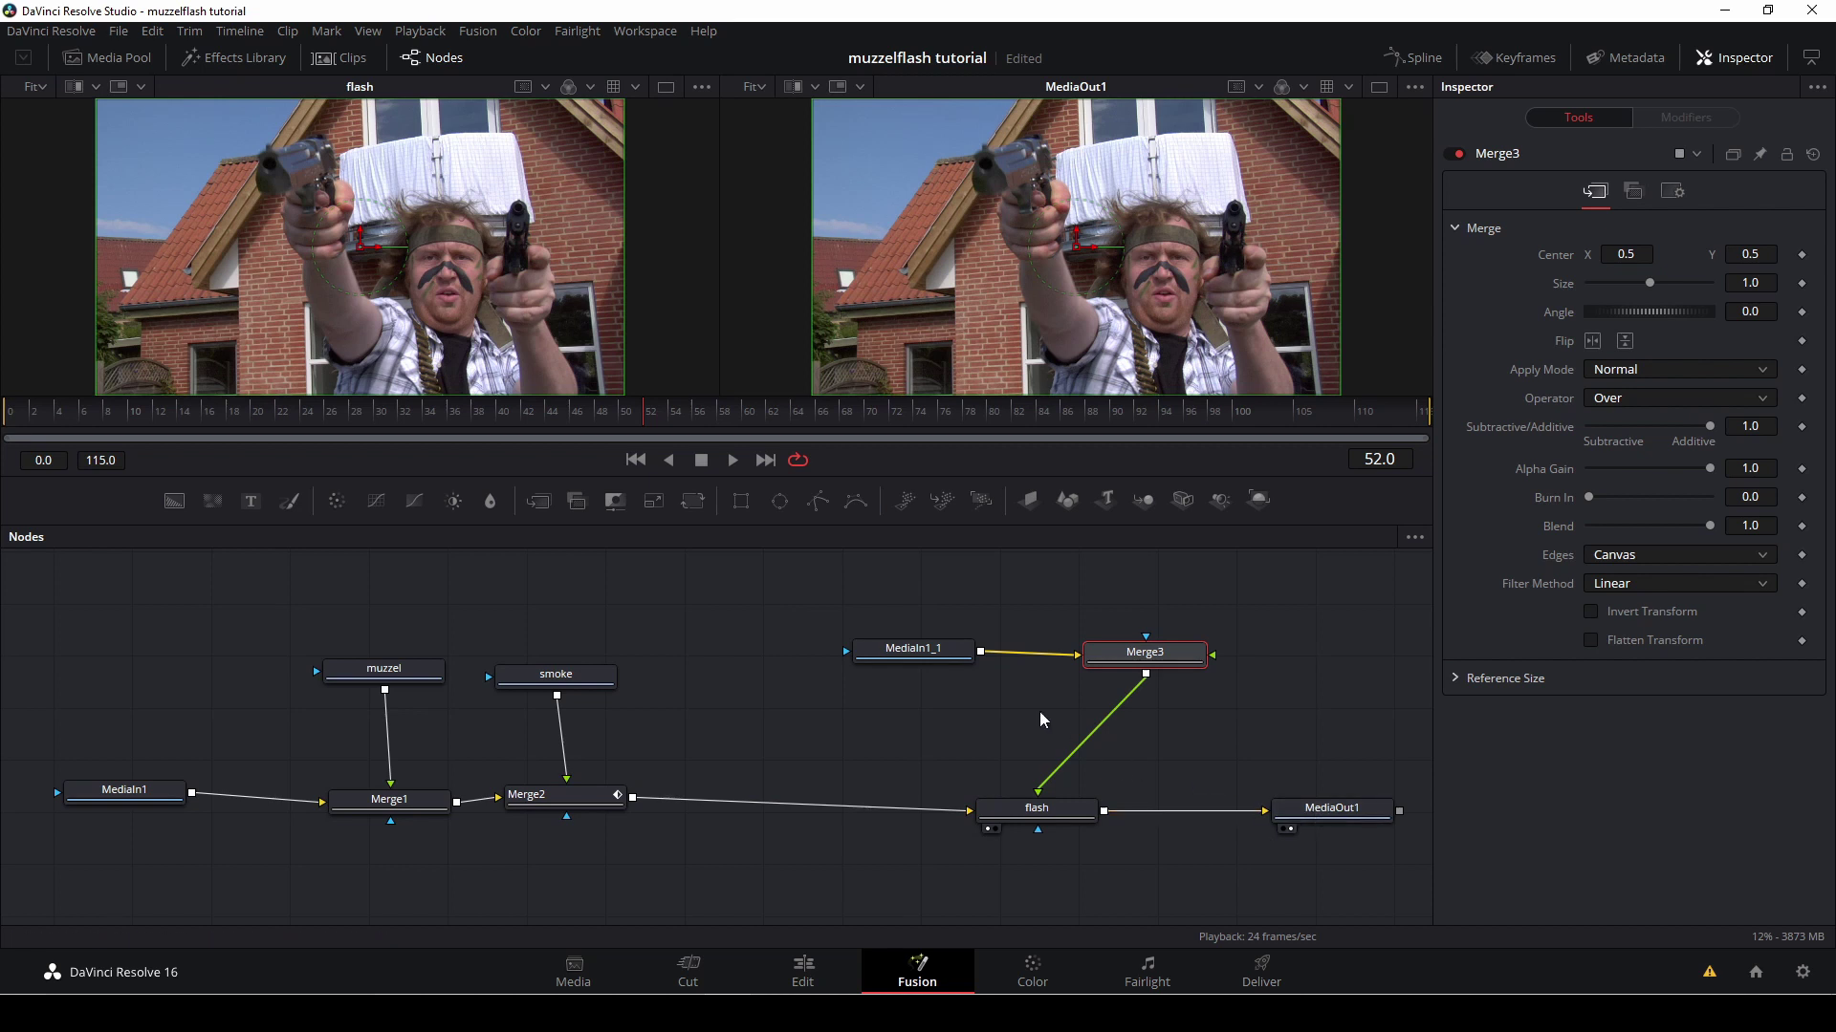
{"action": "mouse_move", "coordinate": [648, 429]}
{"action": "left_mouse_down"}
{"action": "mouse_move", "coordinate": [731, 438]}
{"action": "mouse_move", "coordinate": [530, 427]}
{"action": "mouse_move", "coordinate": [759, 461]}
{"action": "mouse_move", "coordinate": [650, 449]}
{"action": "left_mouse_up"}
- Add a BSpline1 mask to MediaIn1_1 and place the node above it
{"action": "left_click_drag", "start_coordinate": [903, 658], "coordinate": [906, 689]}
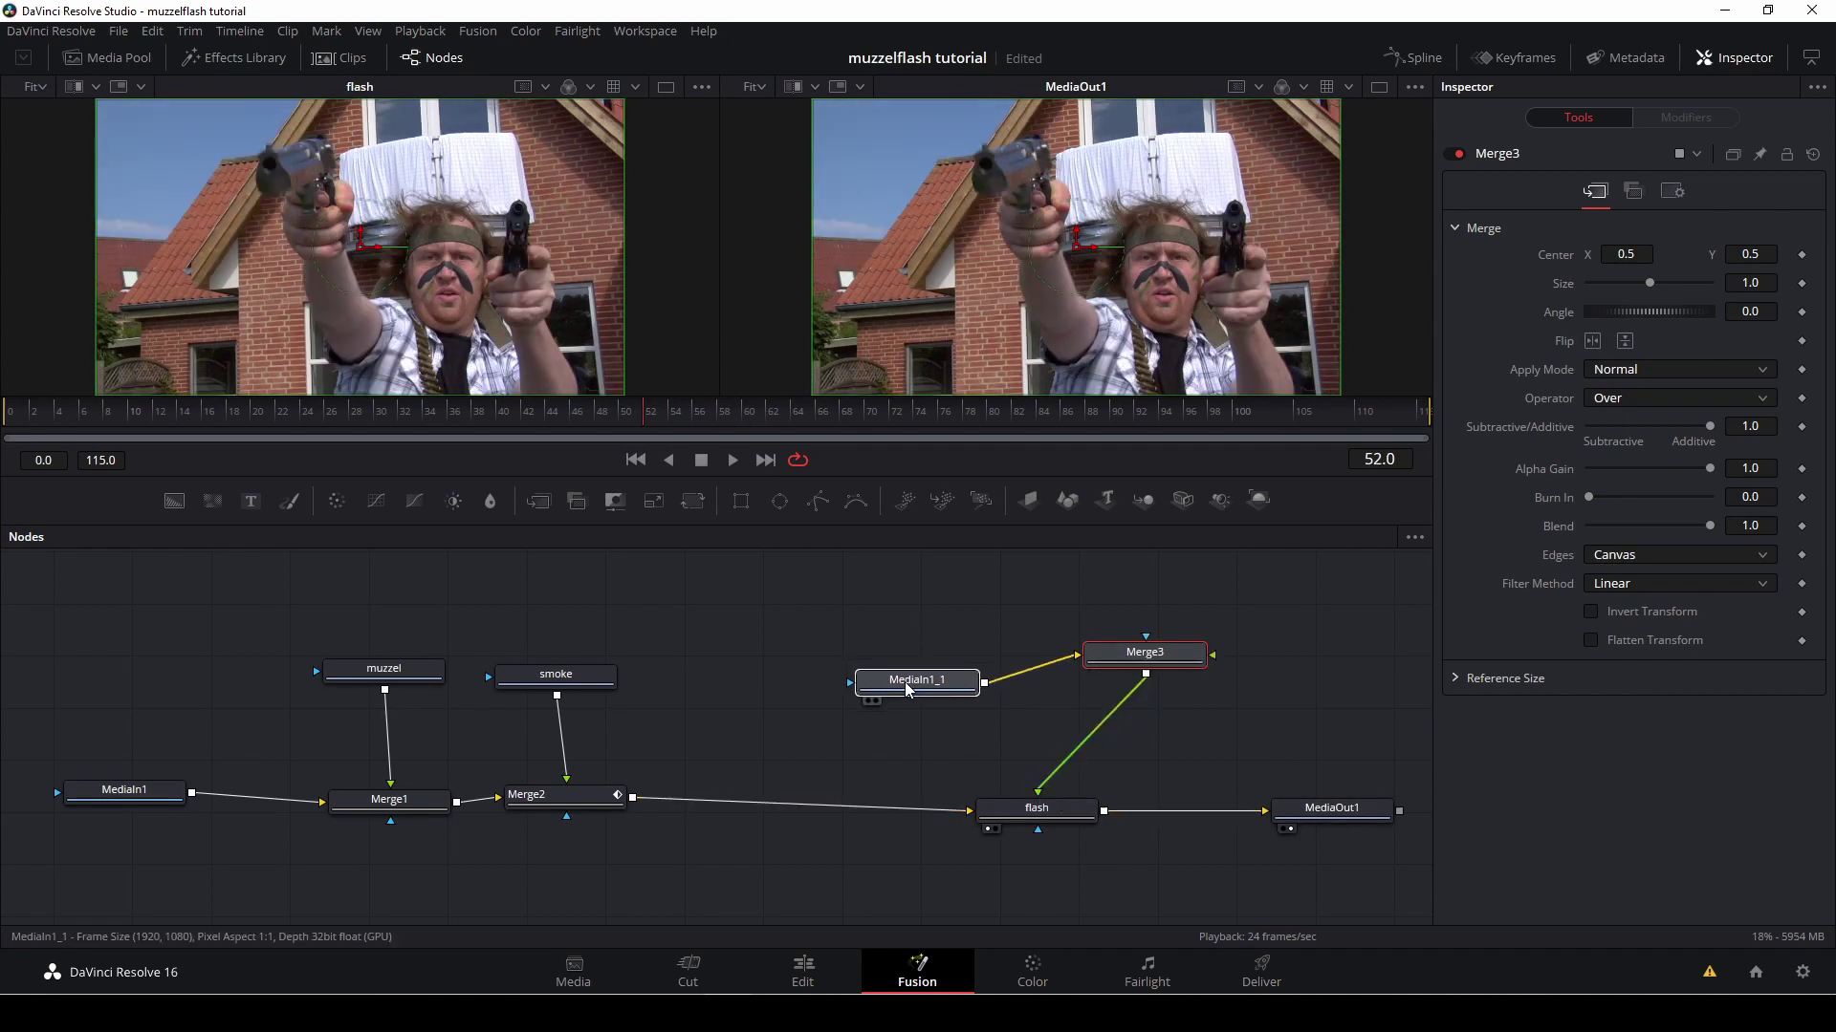
{"action": "left_click", "coordinate": [856, 502]}
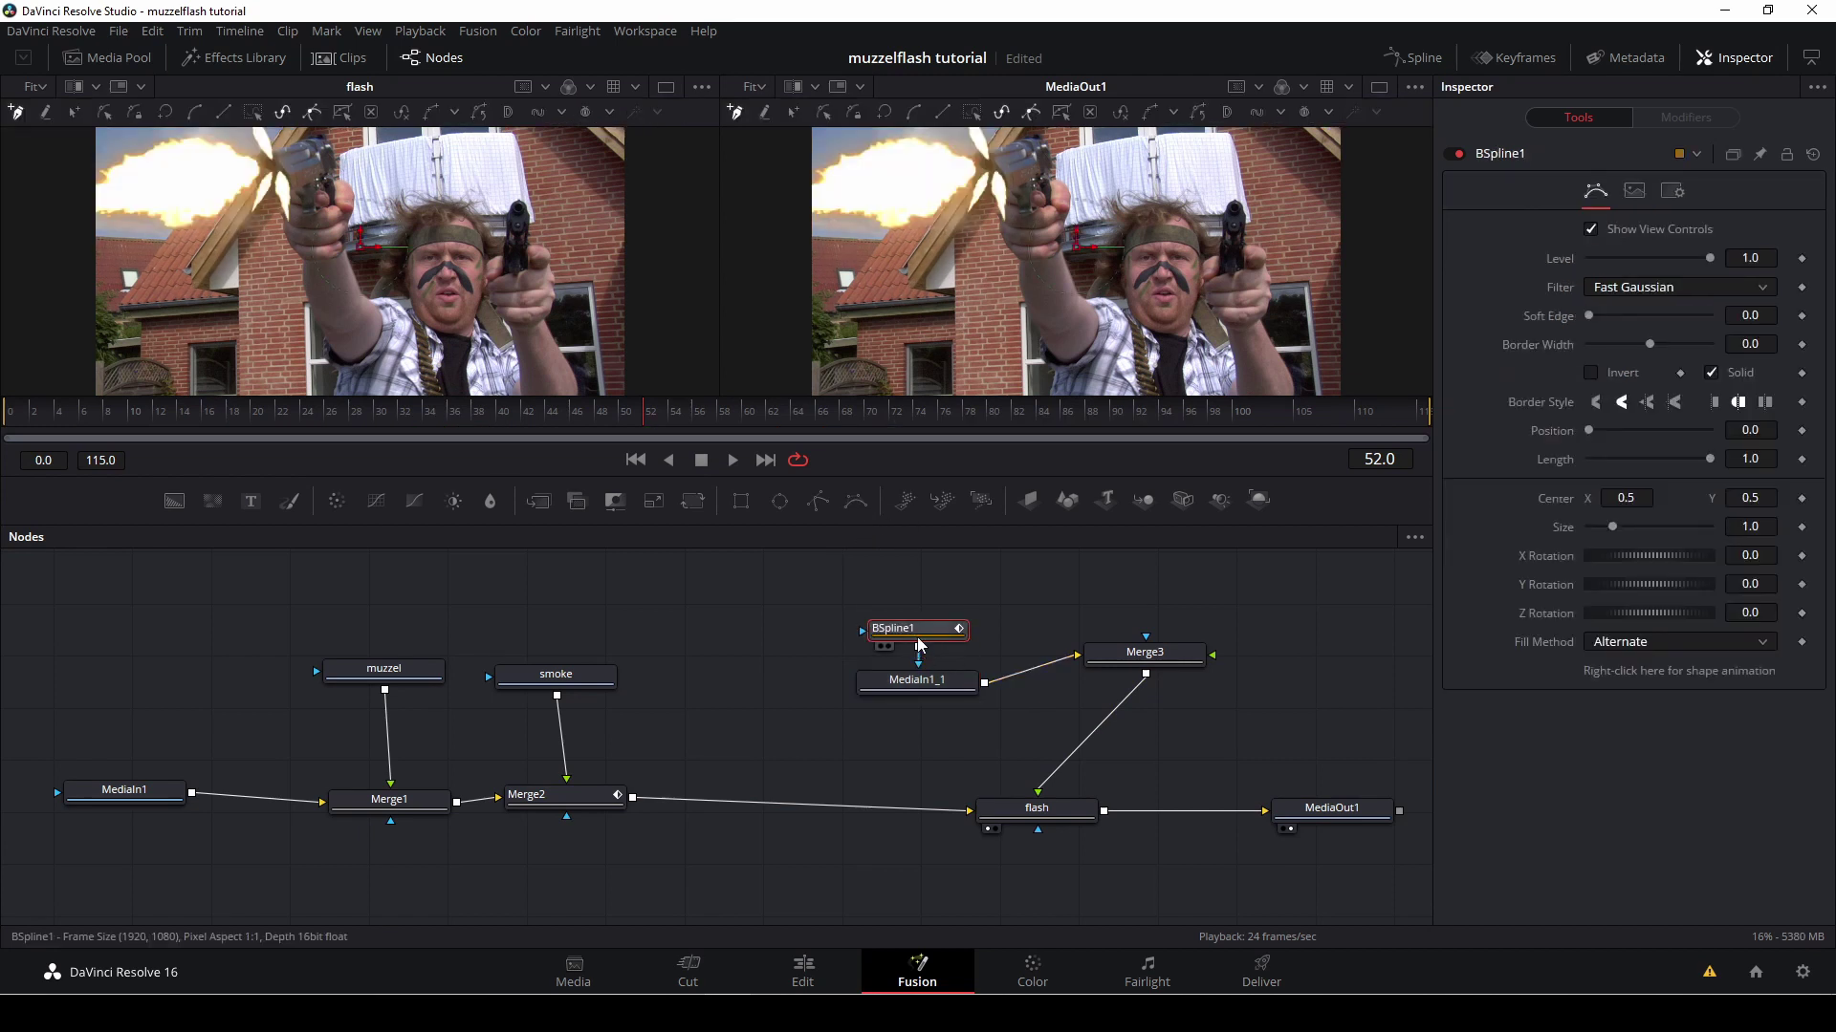
{"action": "left_click_drag", "start_coordinate": [927, 638], "coordinate": [924, 573]}
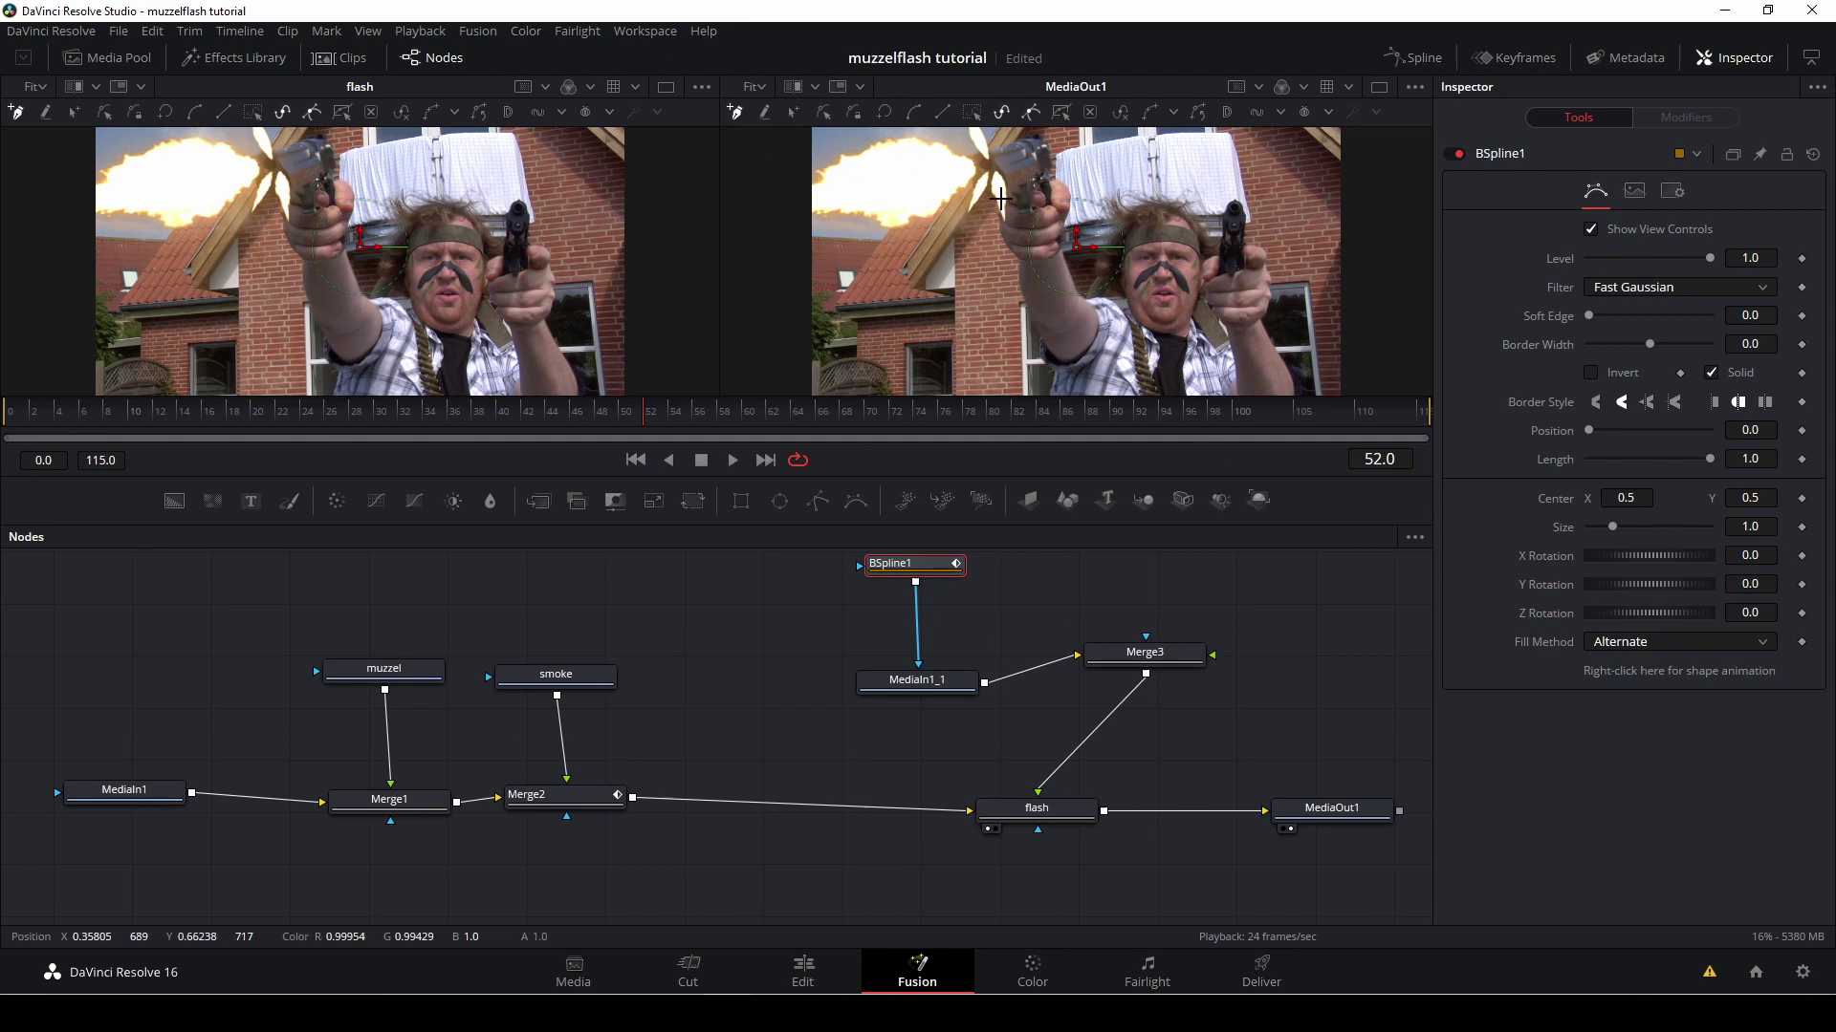
- Draw a closed spline around the left gun hand, then shift Merge3 right and down
{"action": "left_click", "coordinate": [997, 214]}
{"action": "left_click", "coordinate": [1012, 258]}
{"action": "left_click", "coordinate": [1046, 259]}
{"action": "left_click", "coordinate": [1072, 195]}
{"action": "left_click", "coordinate": [1057, 188]}
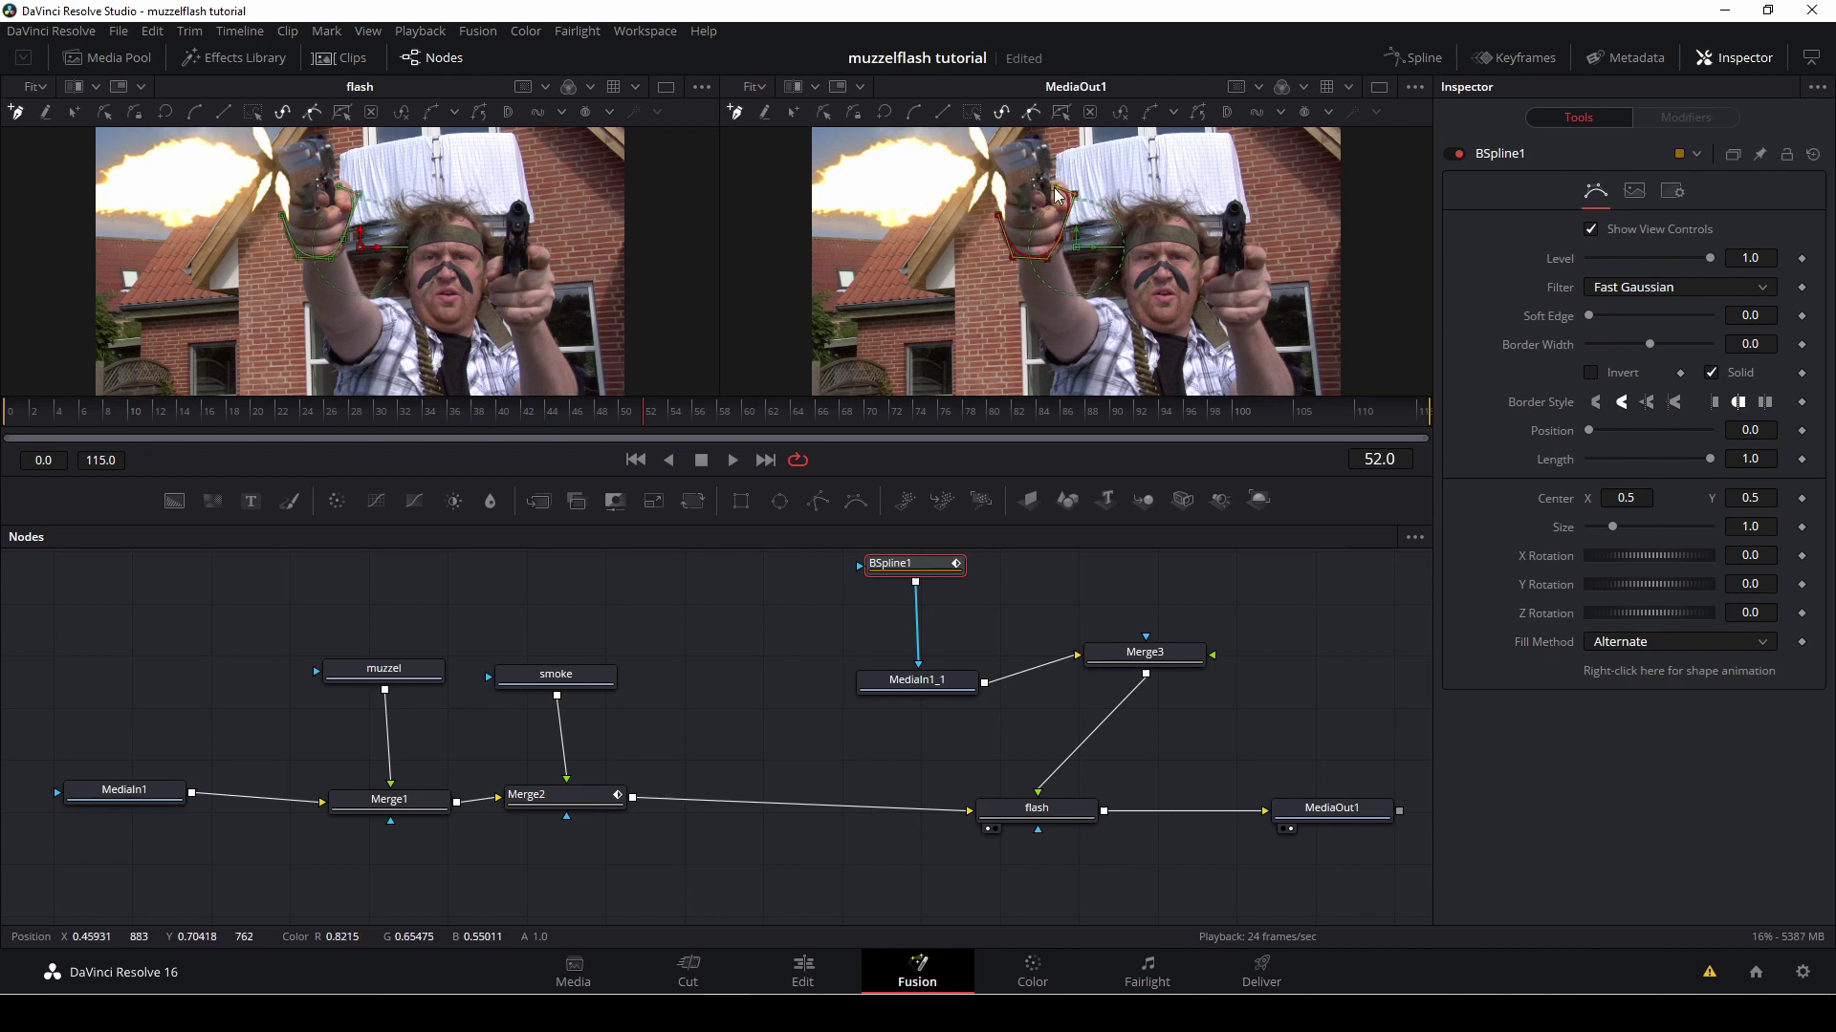
{"action": "left_click", "coordinate": [1036, 209]}
{"action": "left_click", "coordinate": [1017, 209]}
{"action": "left_click", "coordinate": [999, 216]}
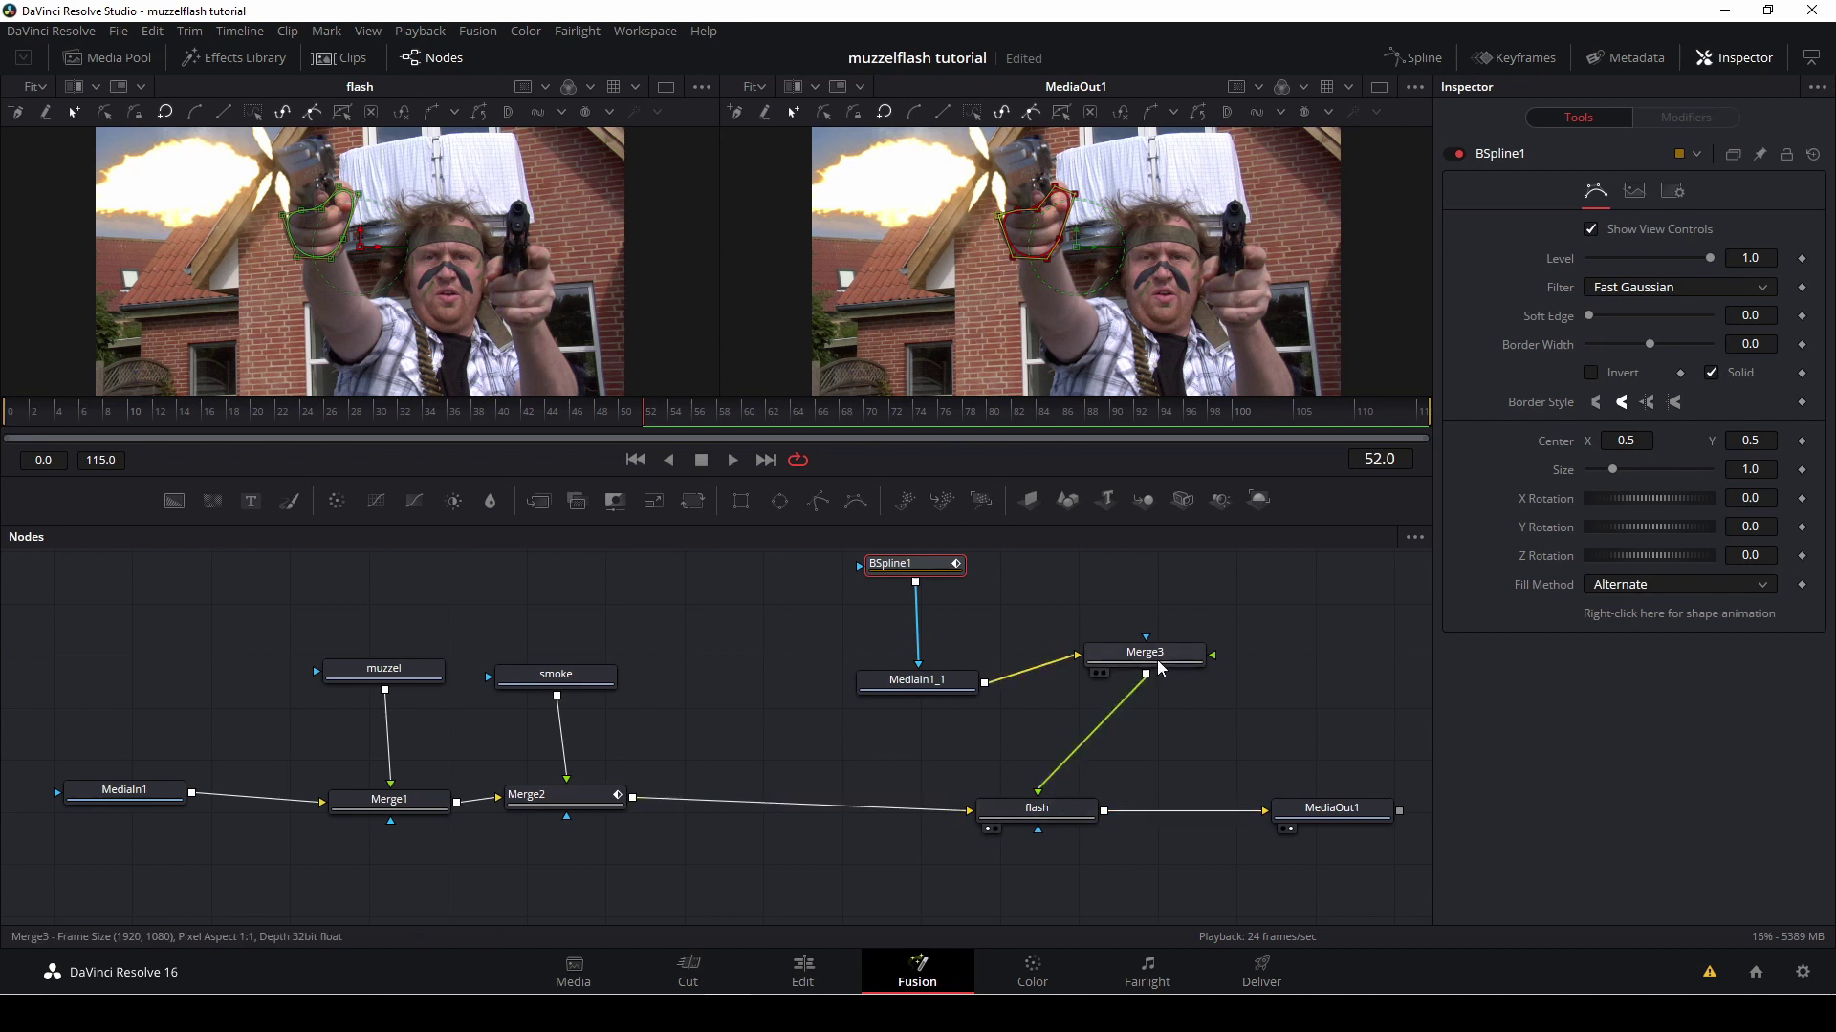
{"action": "left_click_drag", "start_coordinate": [1159, 663], "coordinate": [1225, 680]}
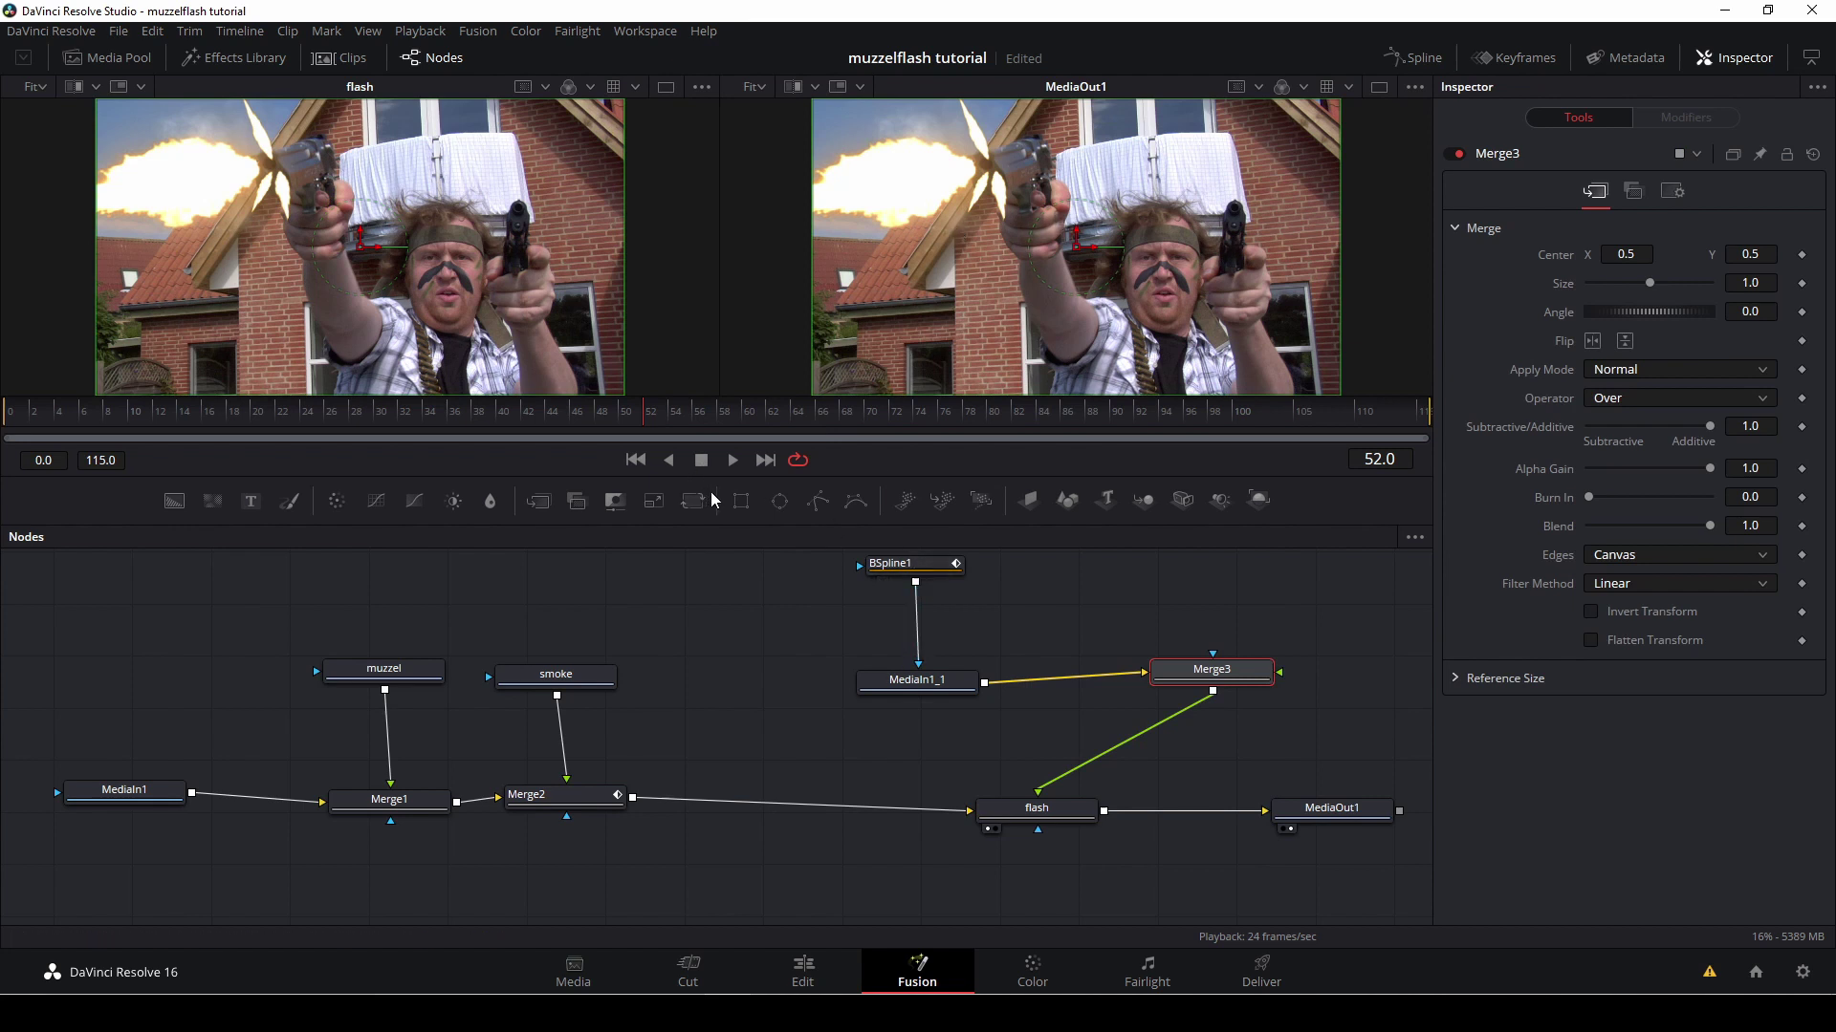
- Insert BSpline2 below BSpline1 and draw a closed outline around the face
{"action": "left_click_drag", "start_coordinate": [709, 492], "coordinate": [919, 623]}
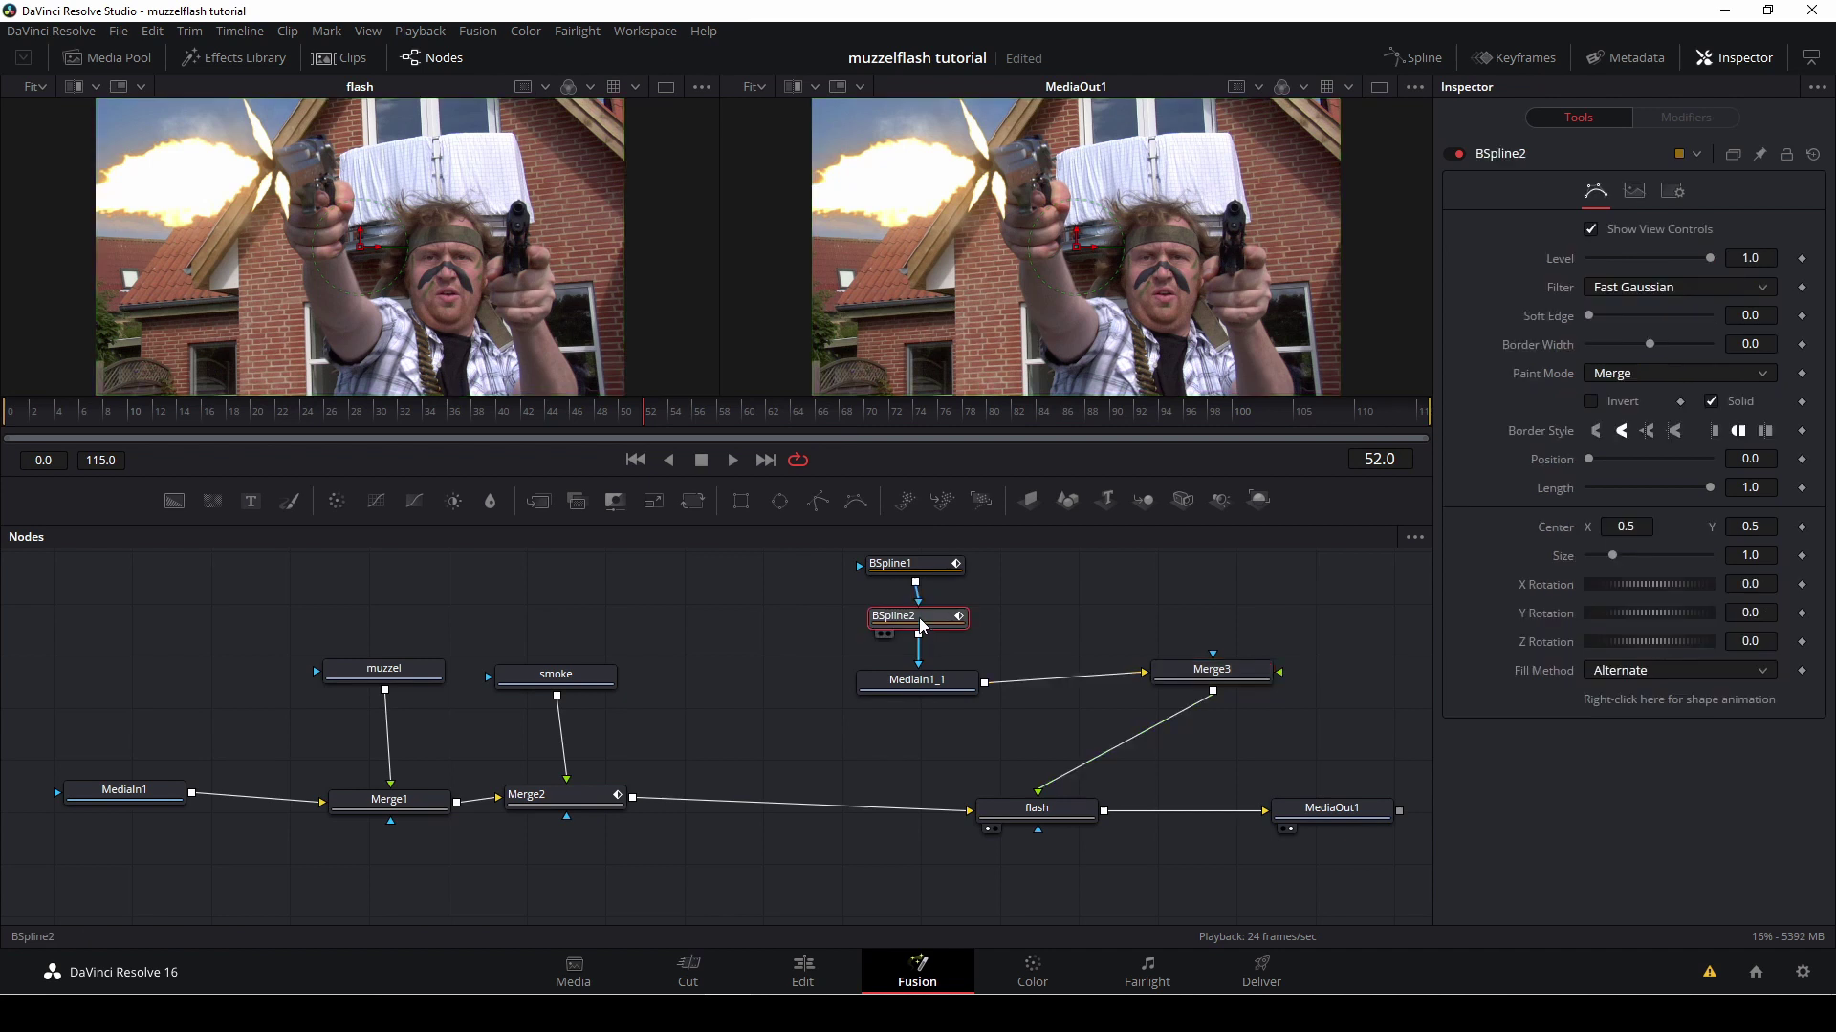
{"action": "left_click_drag", "start_coordinate": [1132, 240], "coordinate": [1135, 254]}
{"action": "left_click", "coordinate": [1151, 325]}
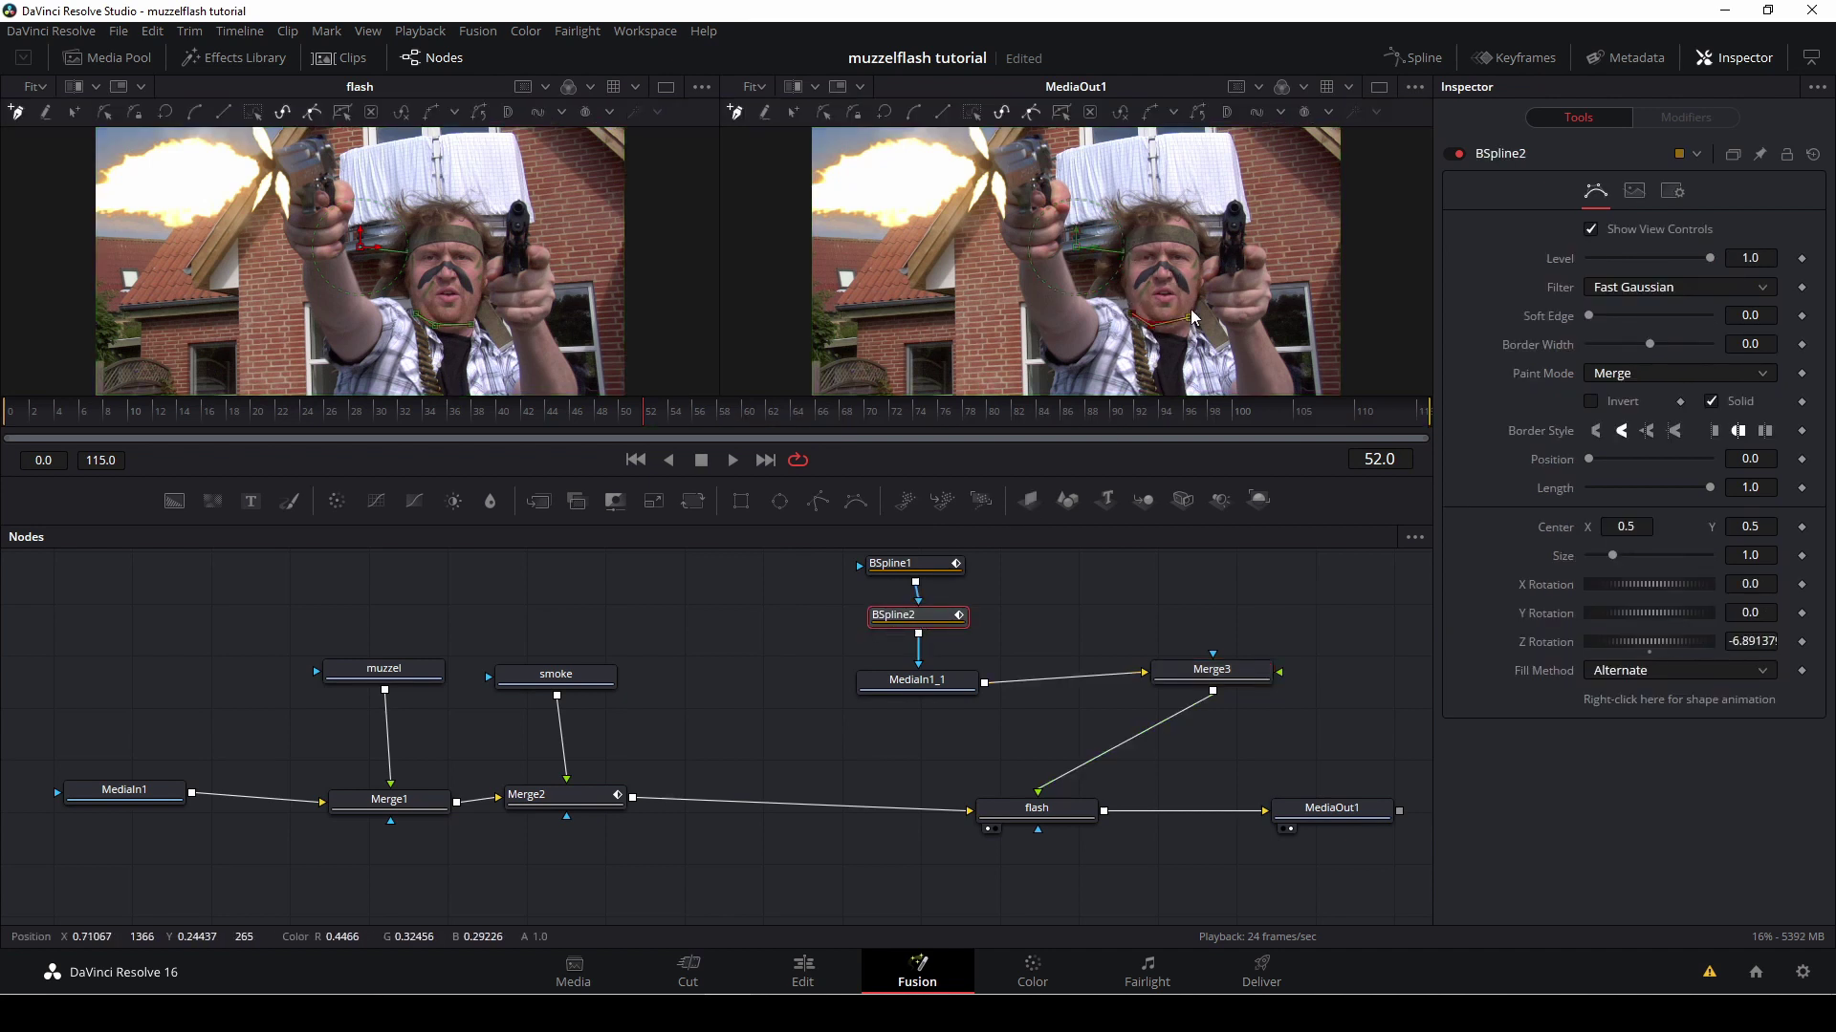
{"action": "left_click", "coordinate": [1177, 322]}
{"action": "left_click", "coordinate": [1195, 306]}
{"action": "left_click", "coordinate": [1196, 238]}
{"action": "left_click", "coordinate": [1191, 220]}
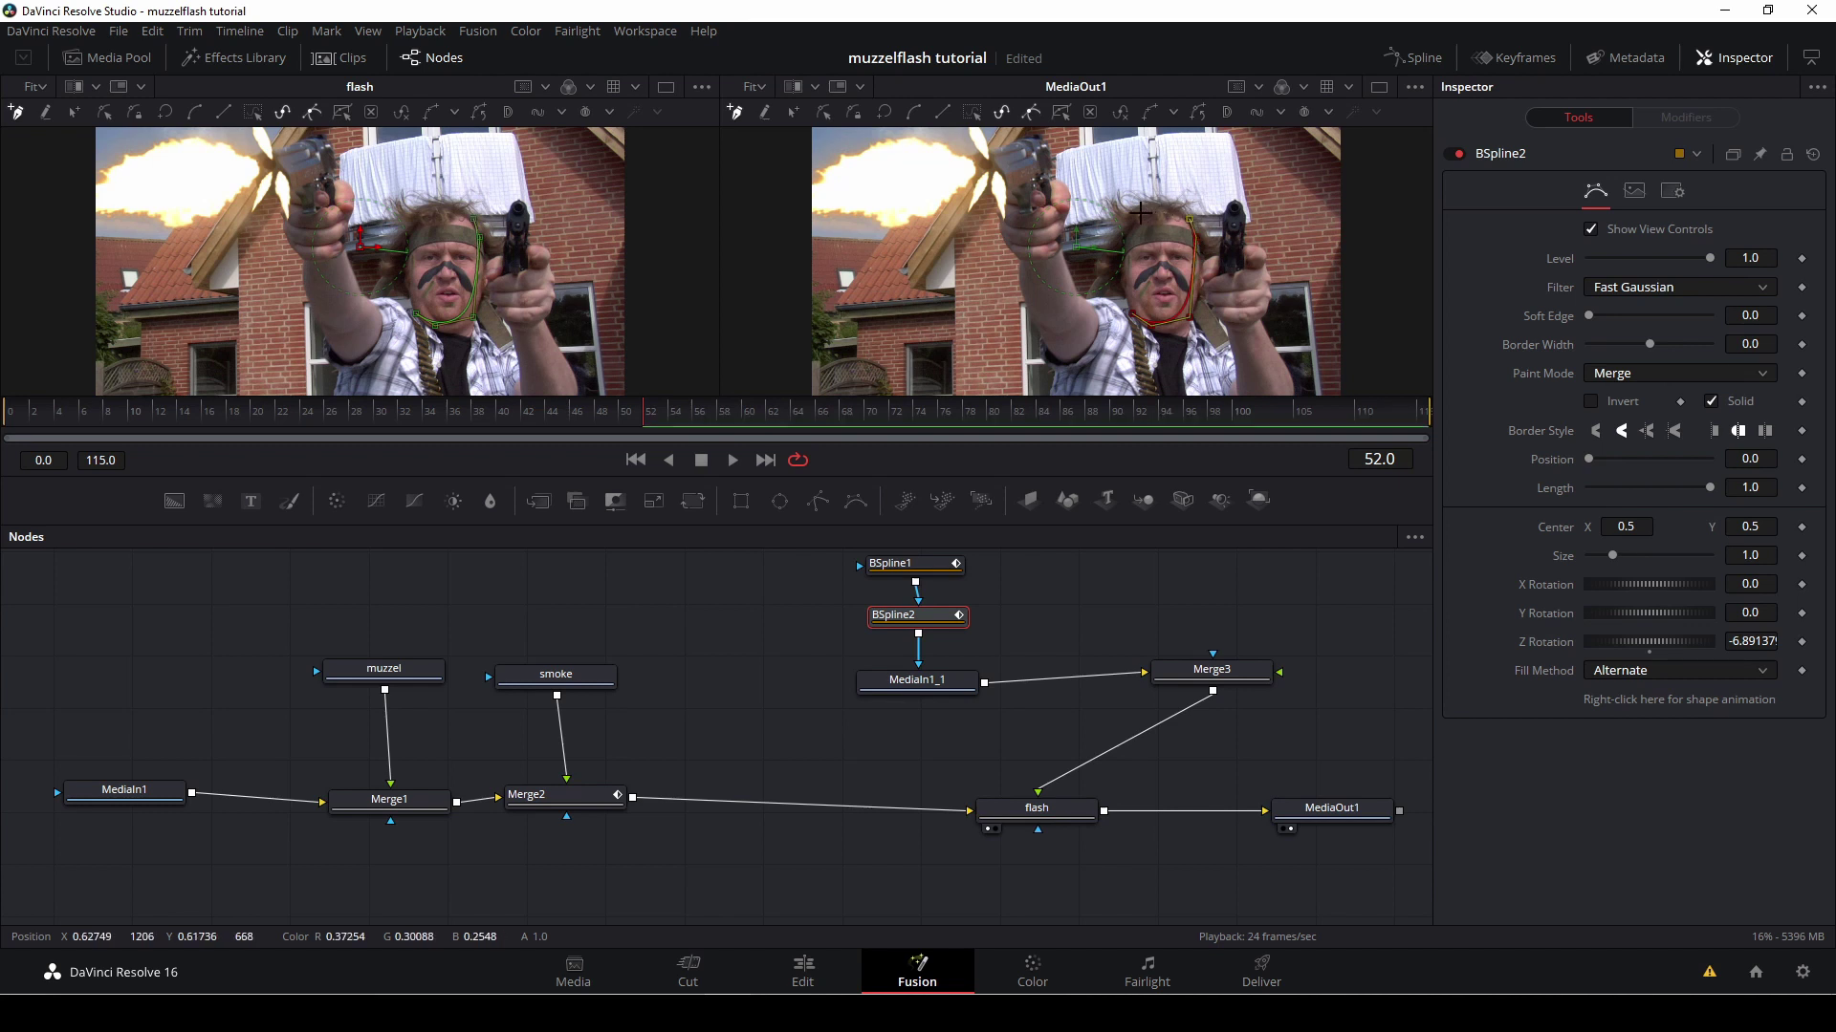
{"action": "left_click", "coordinate": [1138, 220]}
{"action": "left_click", "coordinate": [1123, 251]}
{"action": "left_click", "coordinate": [1126, 301]}
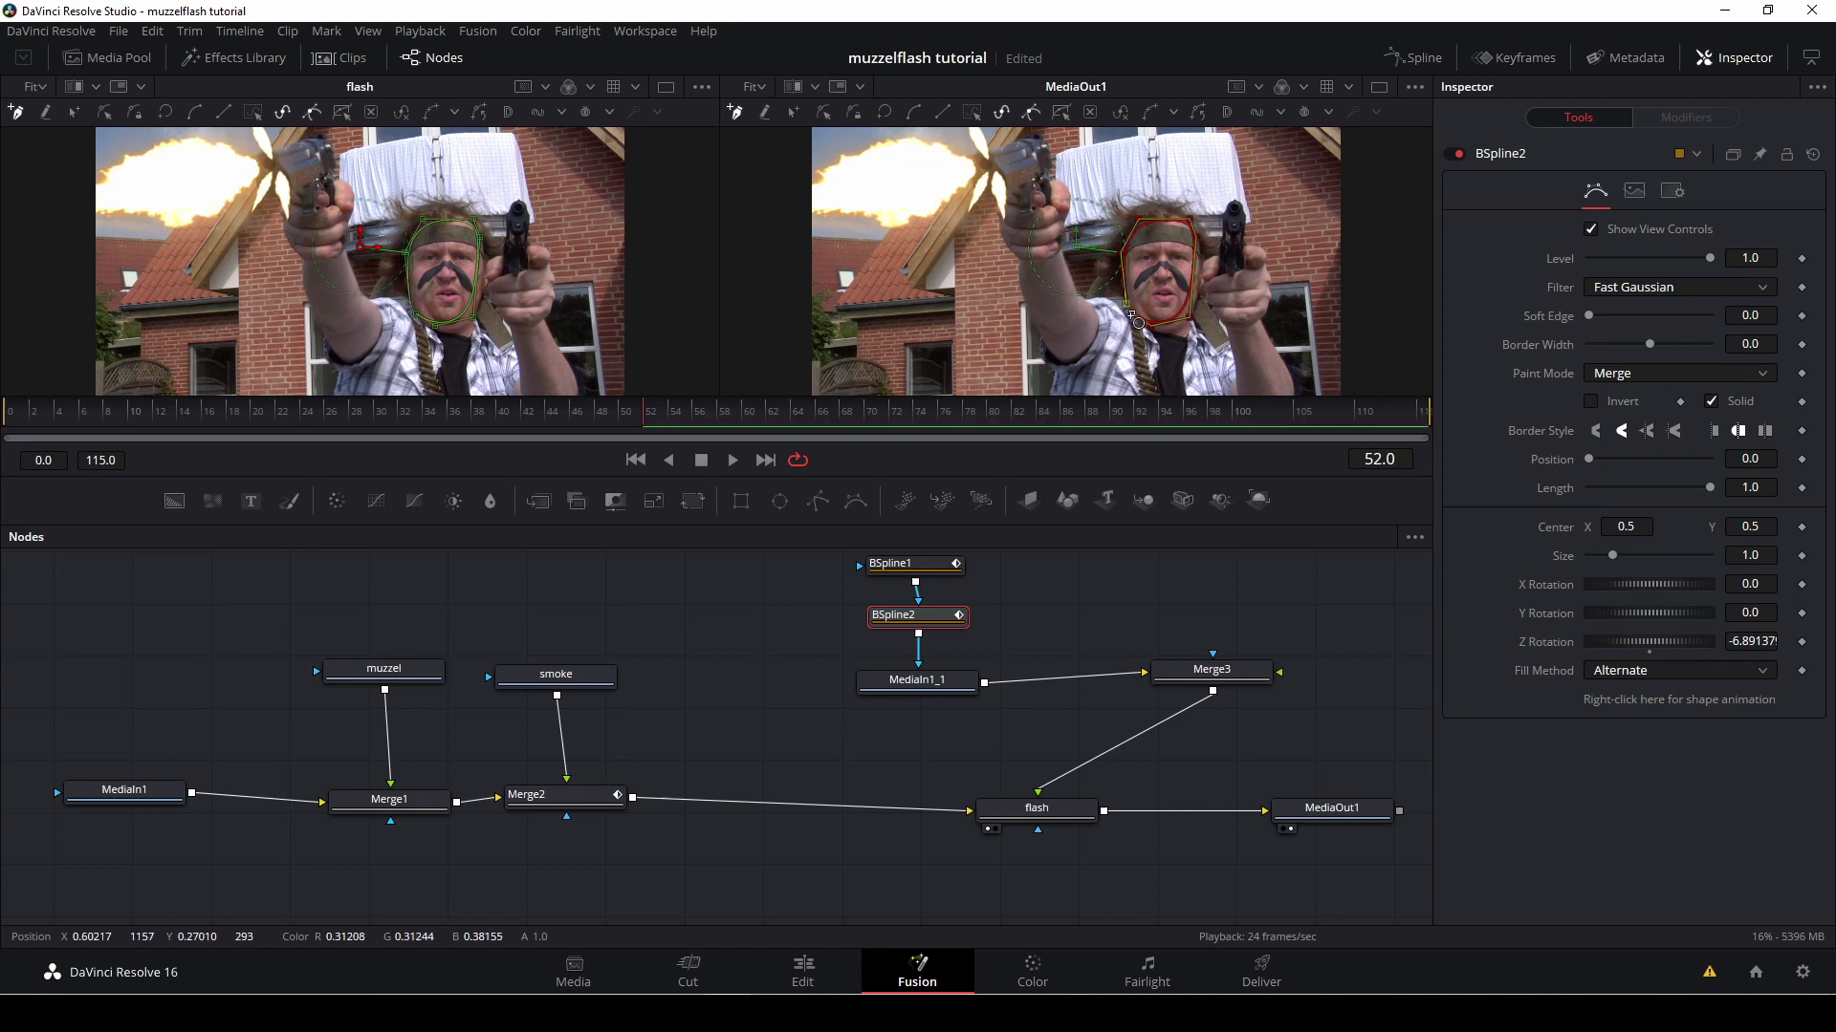
{"action": "left_click", "coordinate": [1130, 314]}
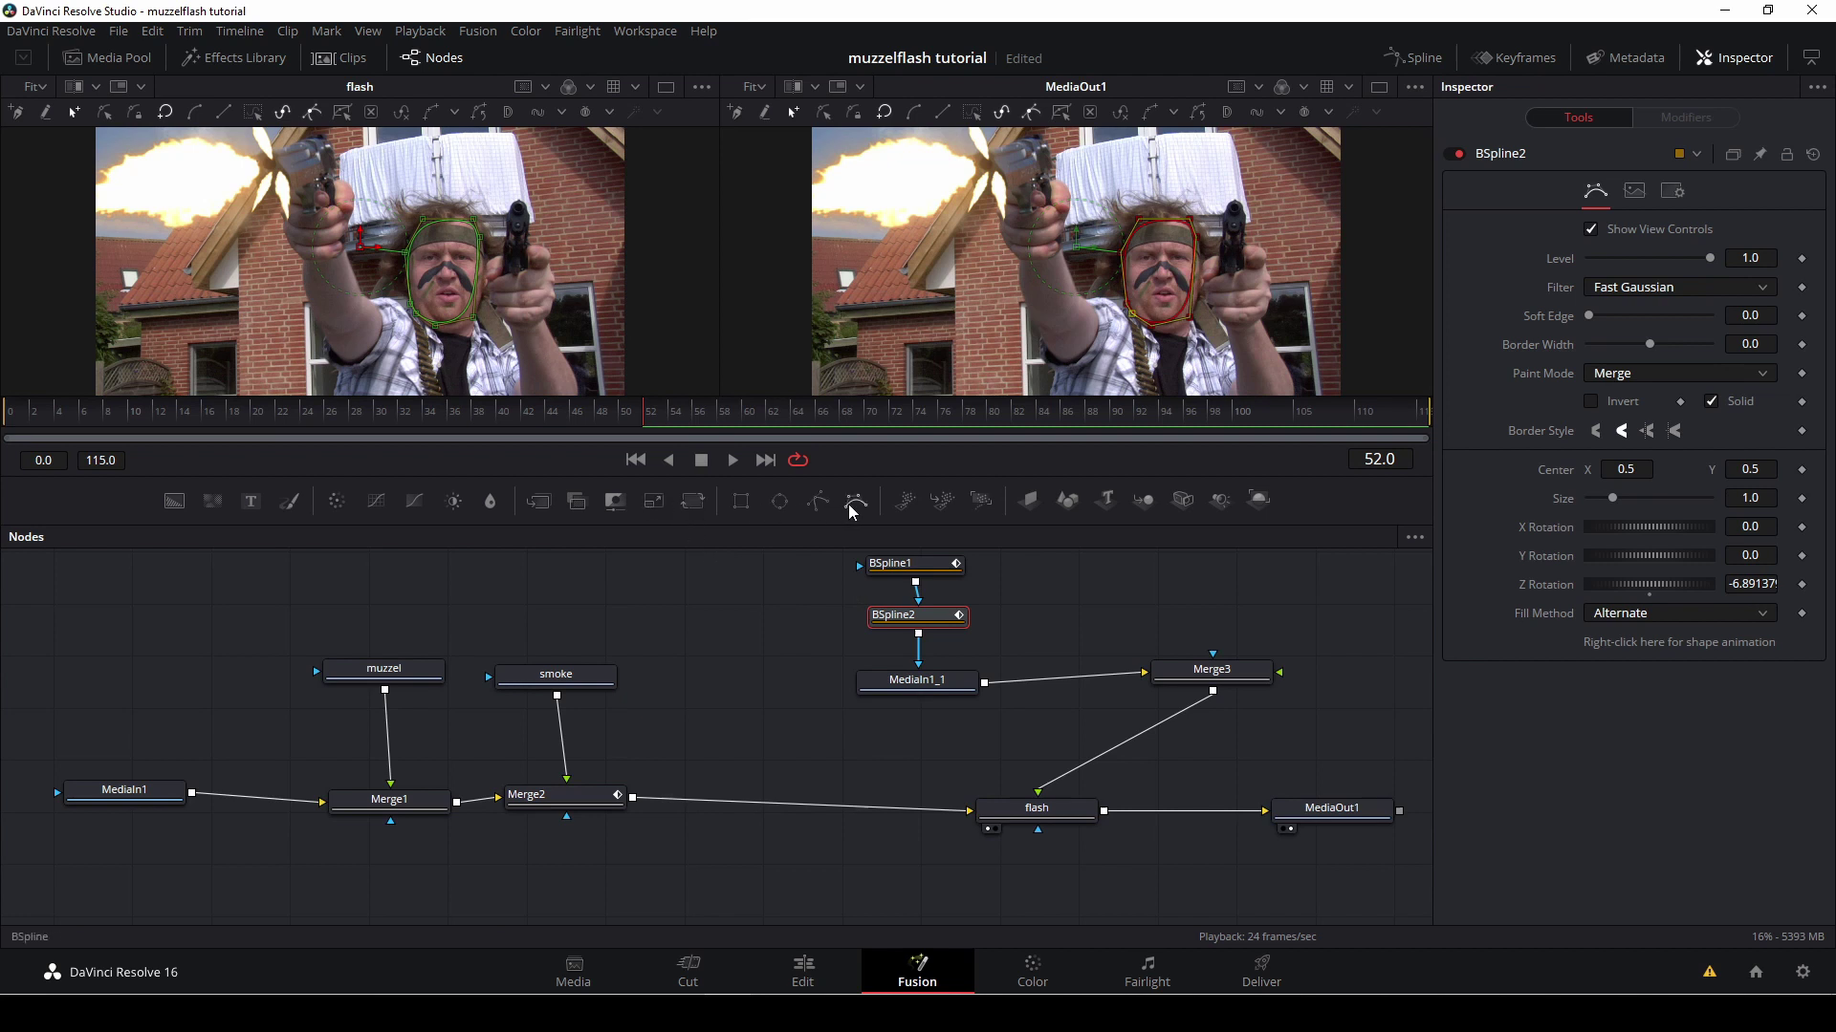
- Chain BSpline3 above MediaIn1_1 and outline the right gun hand with a closed spline
{"action": "left_click_drag", "start_coordinate": [856, 500], "coordinate": [1003, 636]}
{"action": "left_click_drag", "start_coordinate": [916, 696], "coordinate": [925, 757]}
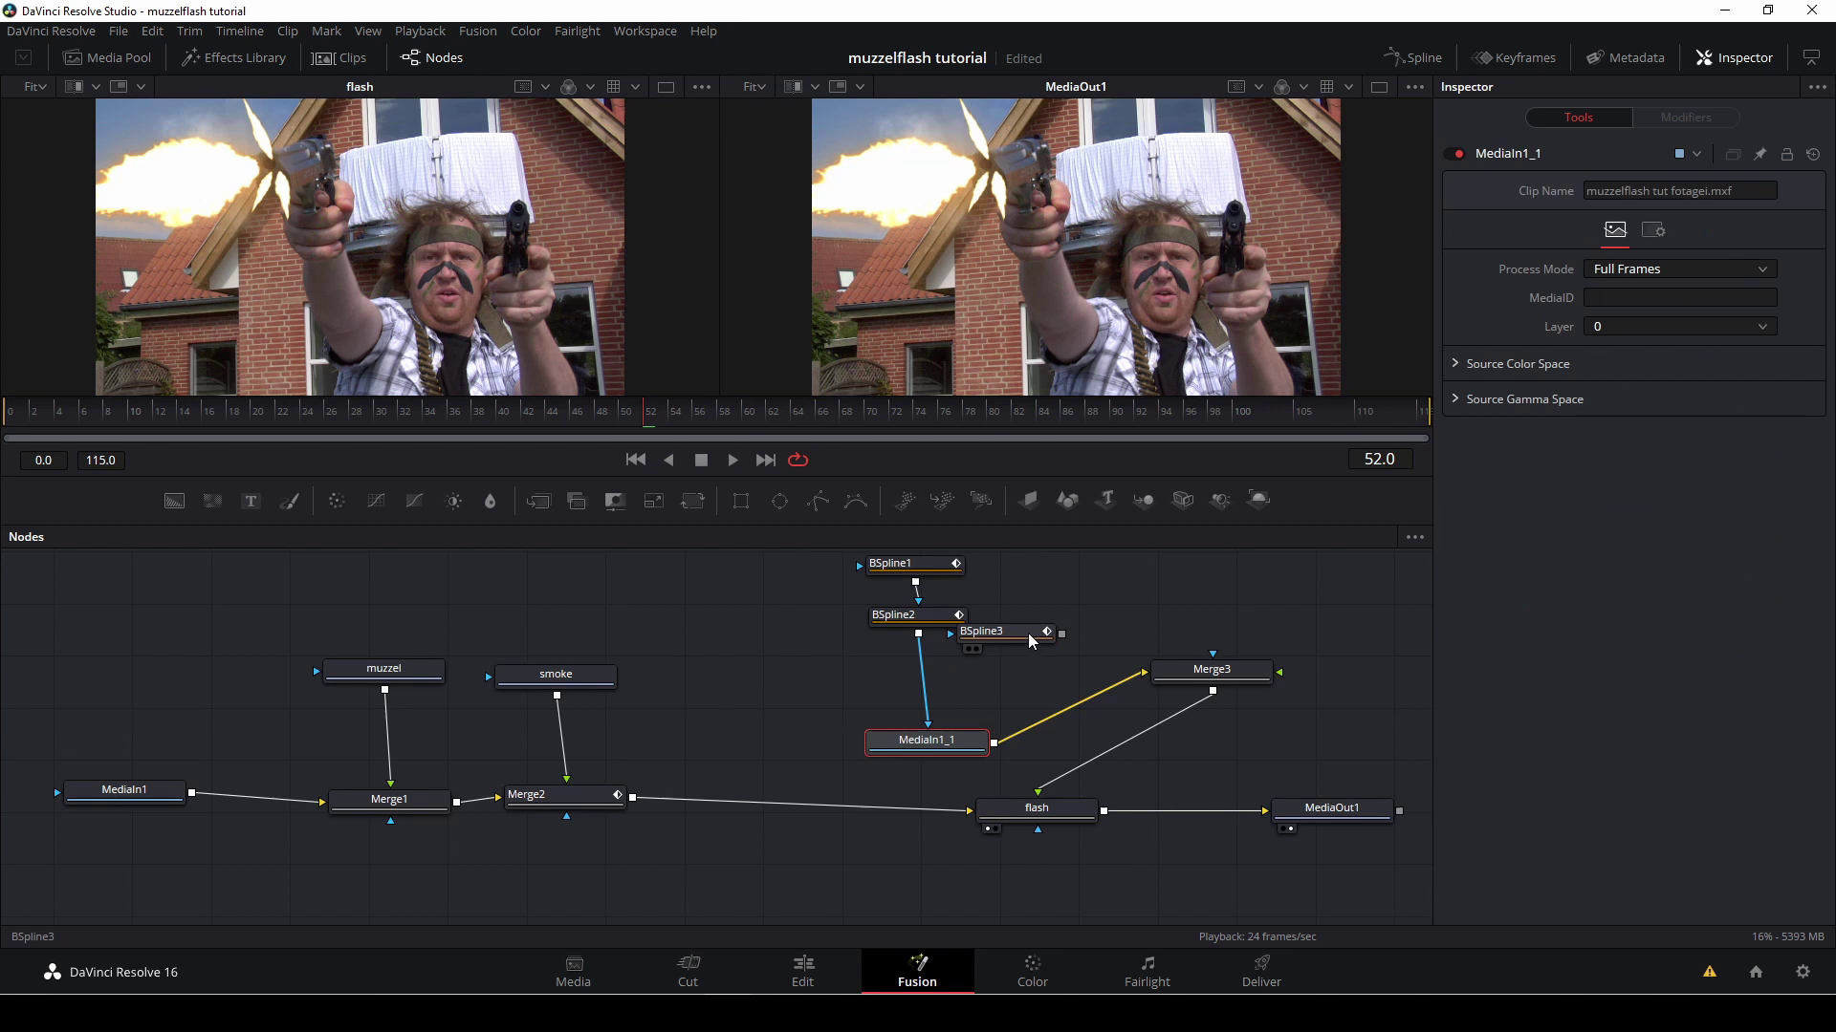
{"action": "mouse_move", "coordinate": [1029, 633]}
{"action": "left_mouse_down"}
{"action": "mouse_move", "coordinate": [923, 680]}
{"action": "mouse_move", "coordinate": [1004, 688]}
{"action": "mouse_move", "coordinate": [916, 662]}
{"action": "mouse_move", "coordinate": [927, 671]}
{"action": "left_mouse_up"}
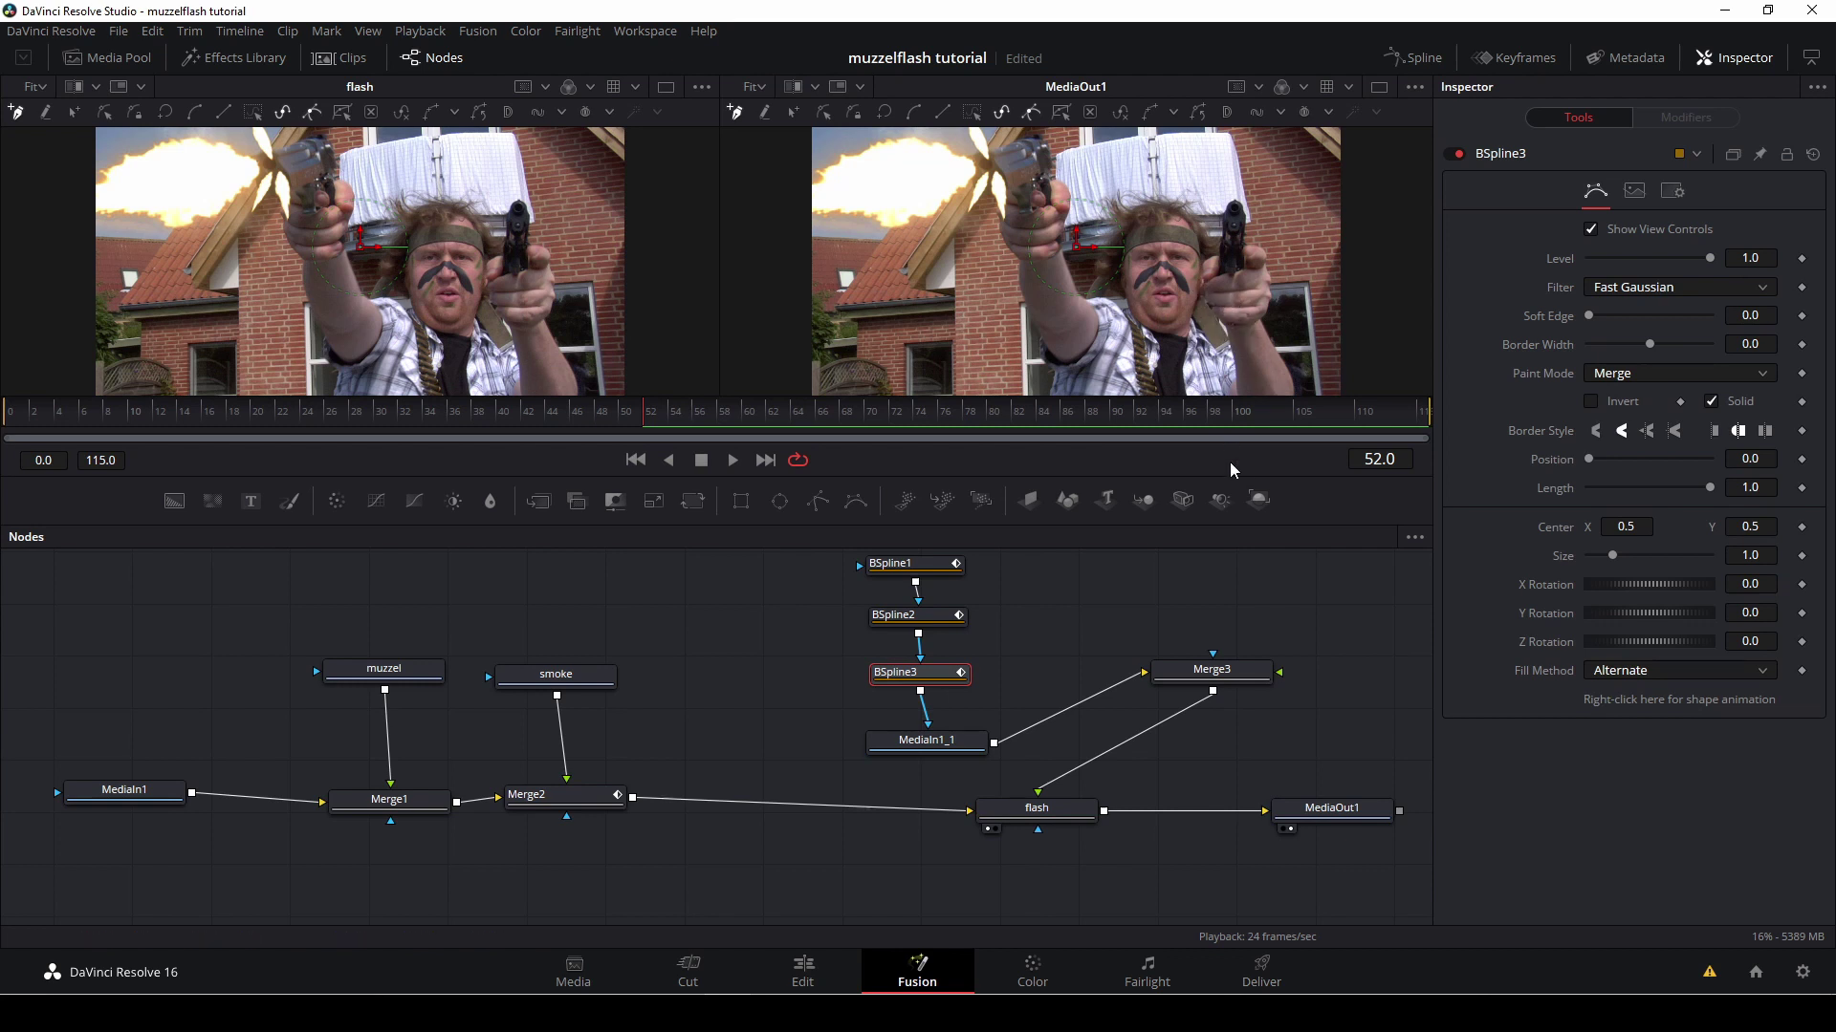
{"action": "left_click", "coordinate": [1206, 270]}
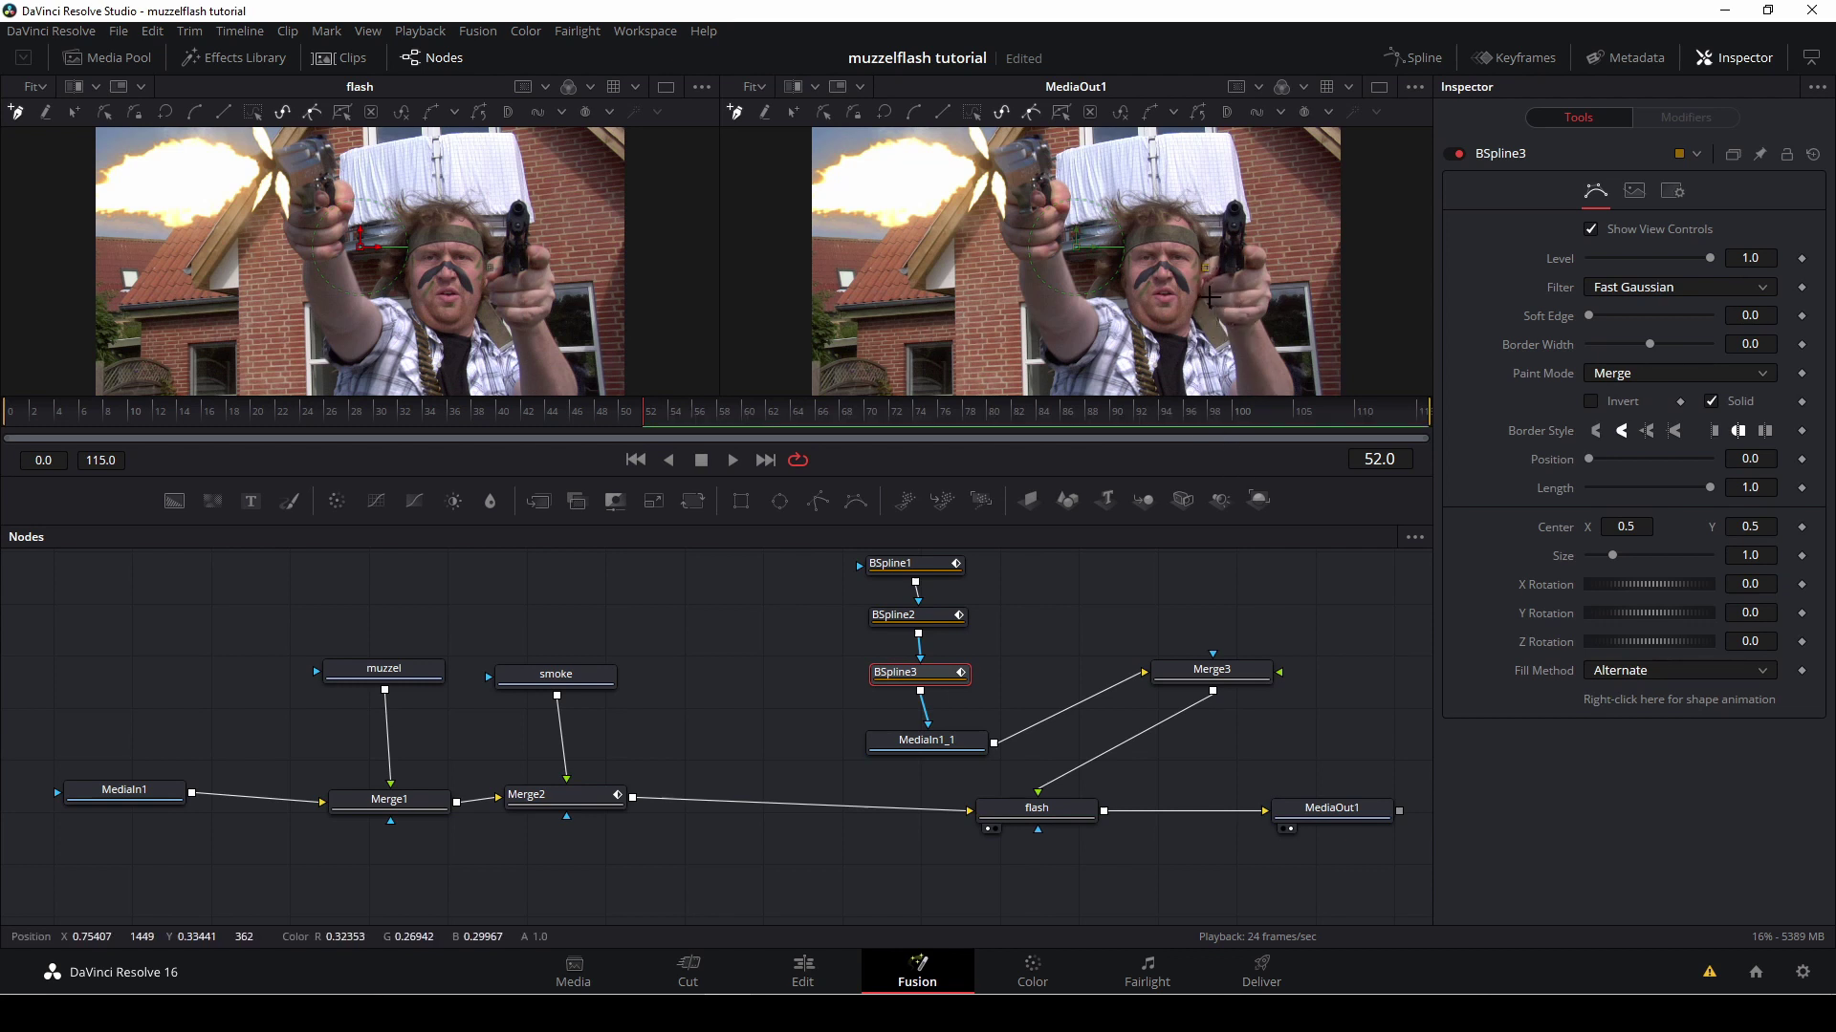
{"action": "left_click", "coordinate": [1207, 299]}
{"action": "left_click", "coordinate": [1232, 322]}
{"action": "left_click", "coordinate": [1247, 306]}
{"action": "left_click", "coordinate": [1243, 284]}
{"action": "left_click", "coordinate": [1207, 269]}
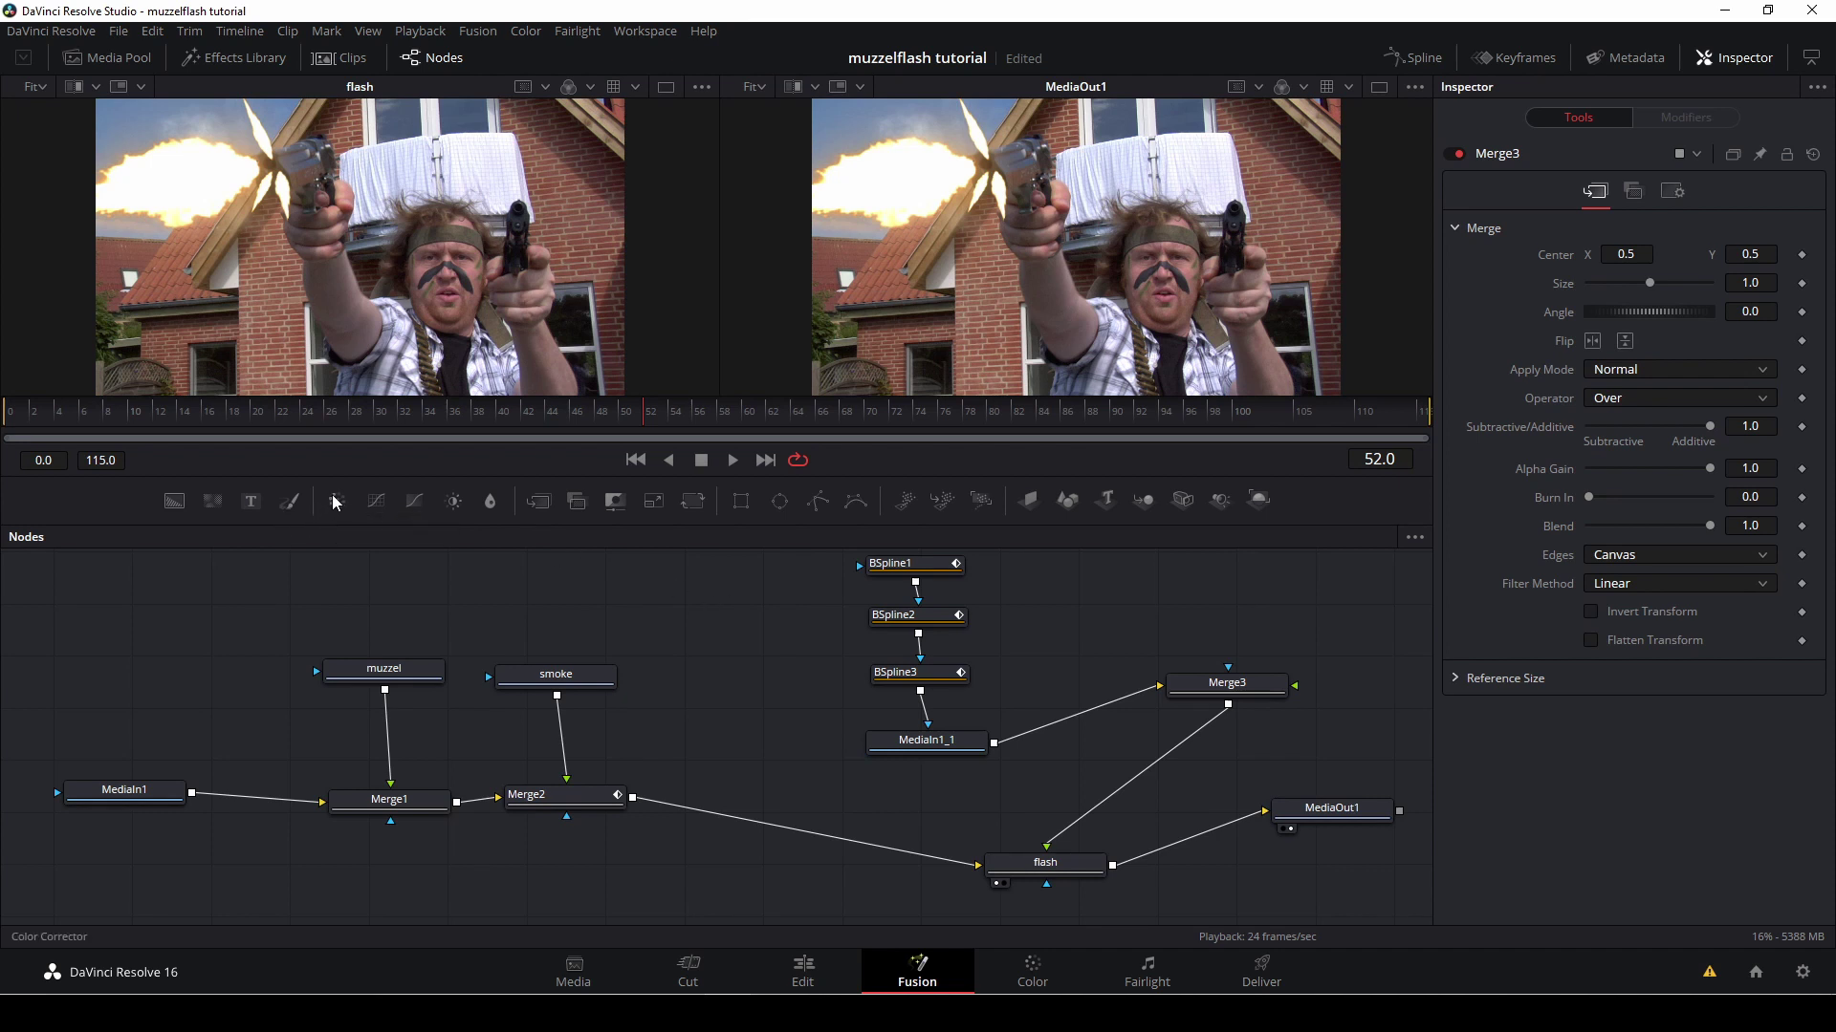
- Insert ColorCorrector1 before Merge3, align both nodes, and tint the flash warm orange (0.1466)
{"action": "left_click_drag", "start_coordinate": [334, 502], "coordinate": [1080, 715]}
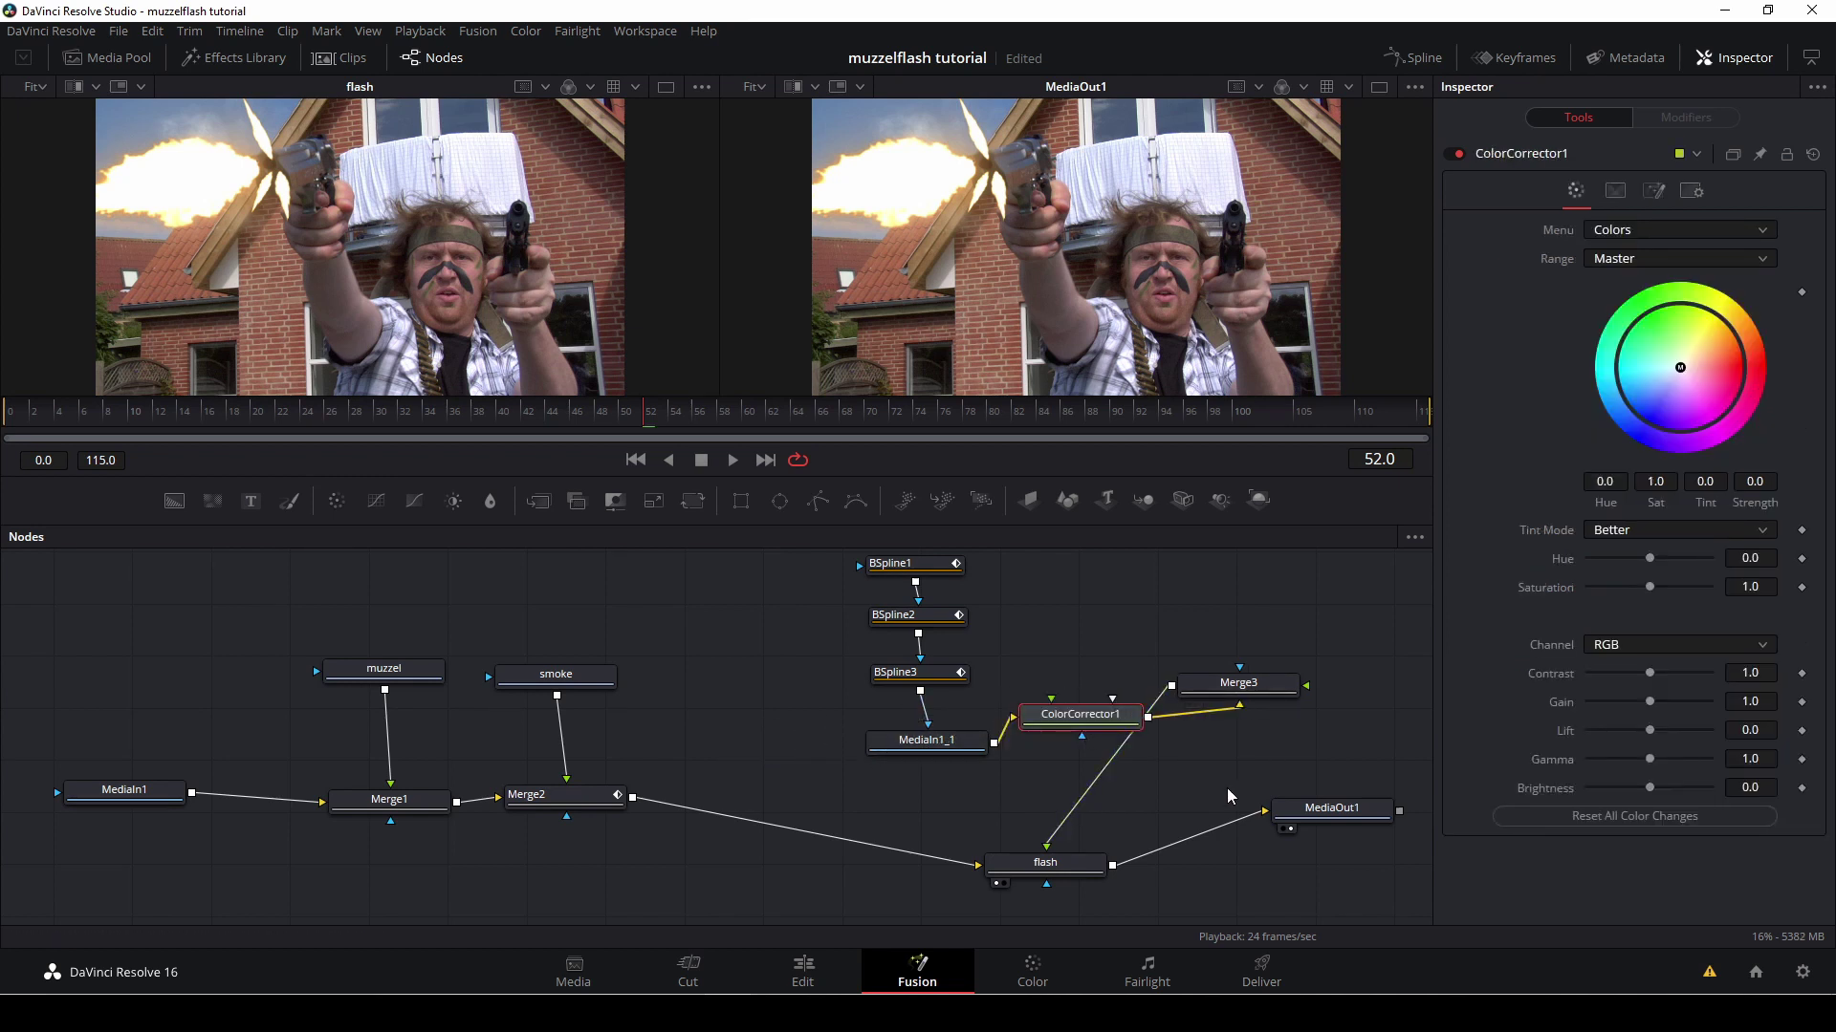
{"action": "left_click_drag", "start_coordinate": [1240, 685], "coordinate": [1257, 728]}
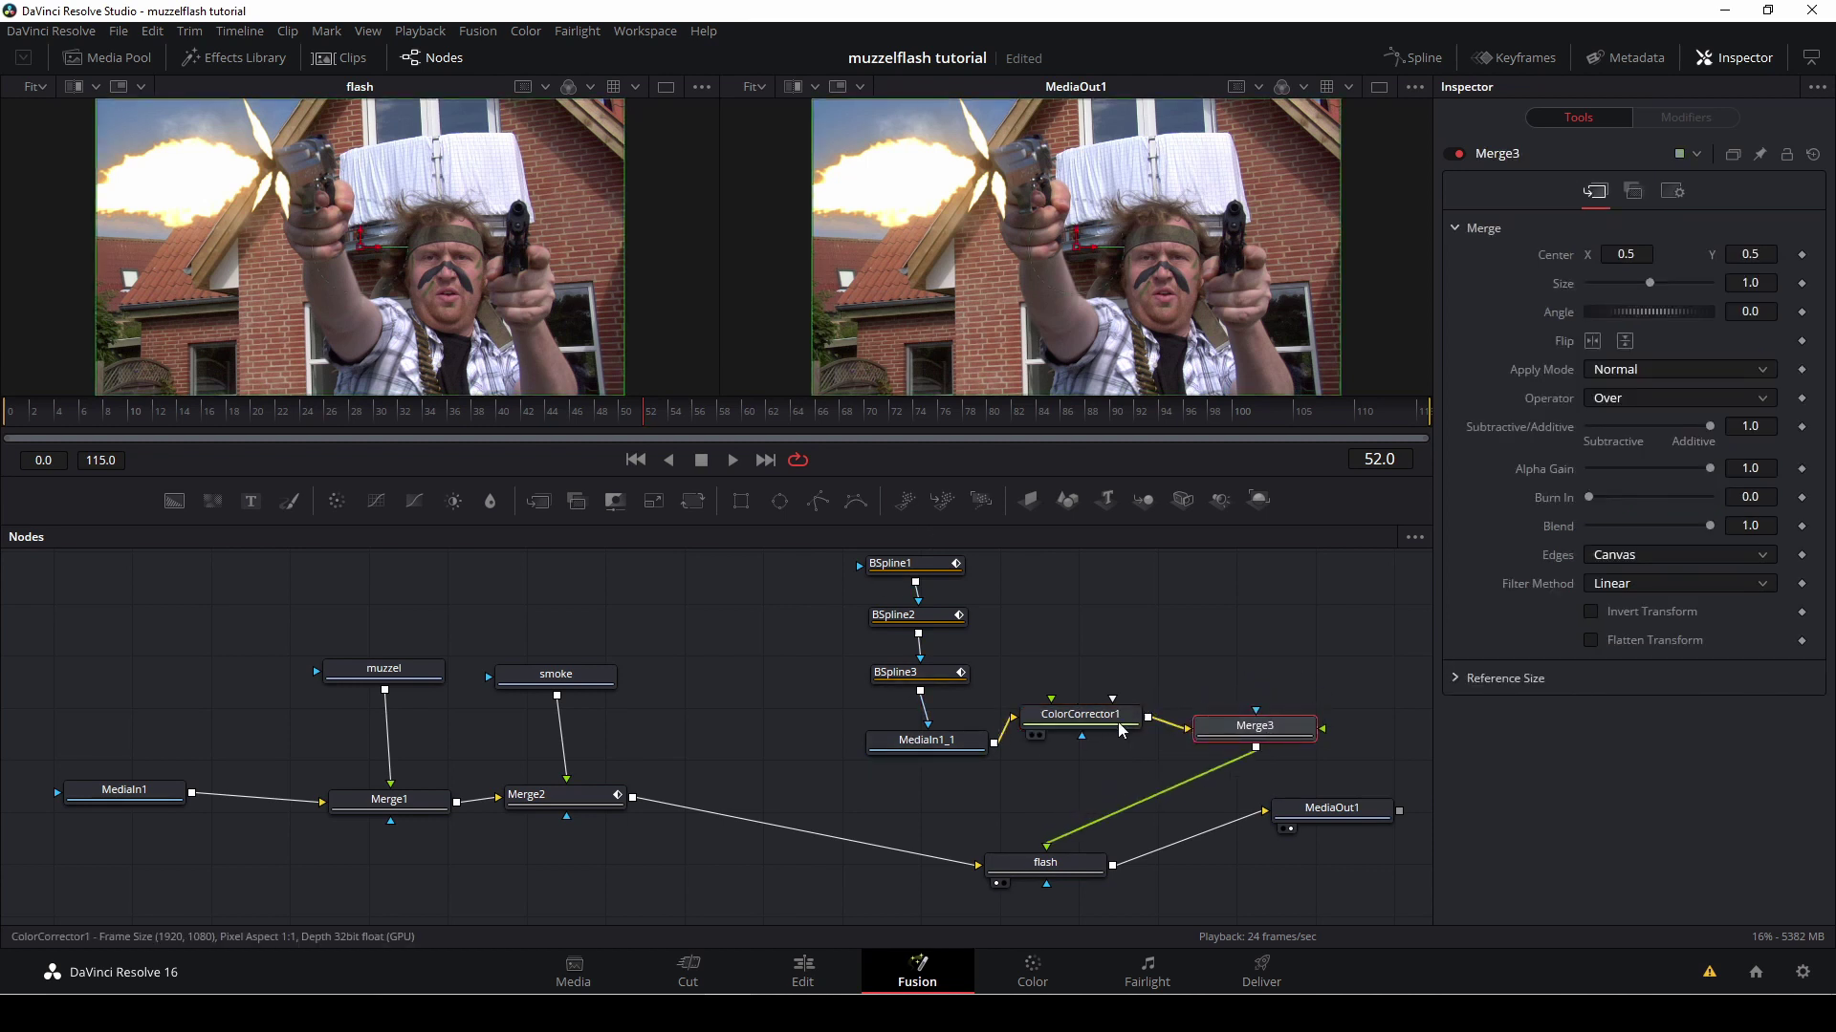
{"action": "left_click_drag", "start_coordinate": [1254, 729], "coordinate": [1254, 709]}
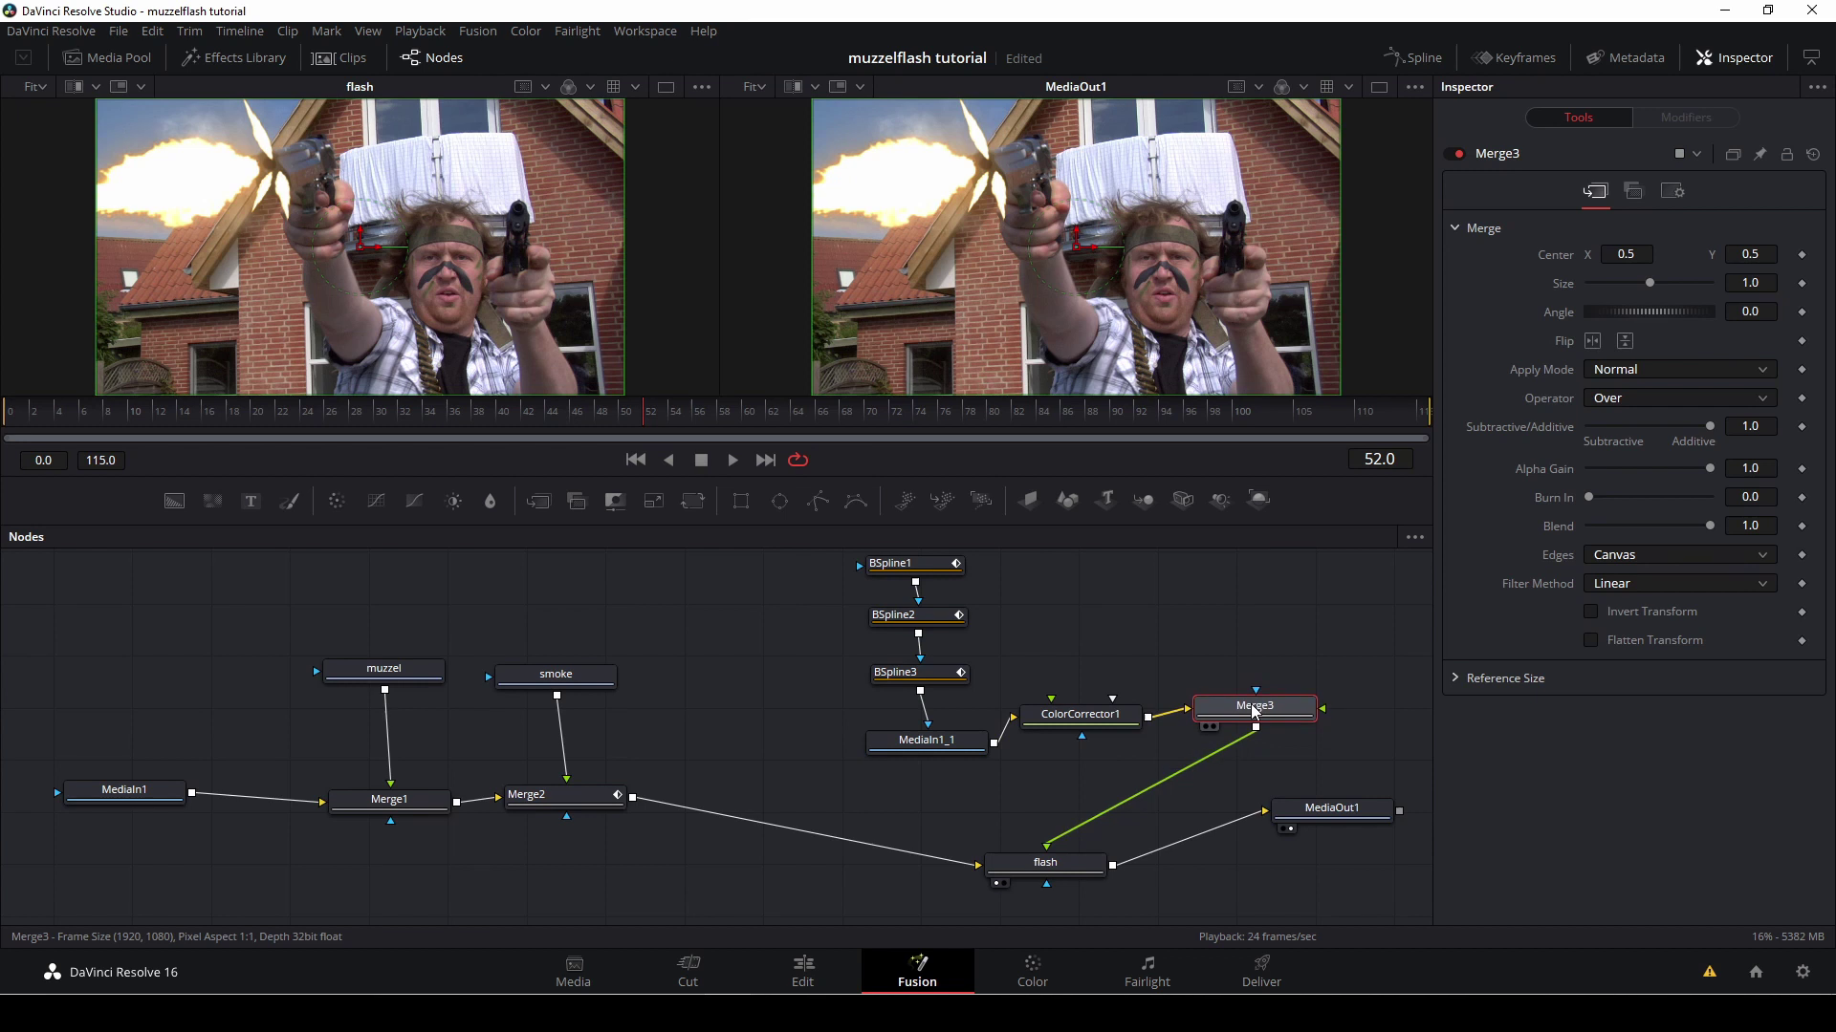
{"action": "left_click_drag", "start_coordinate": [1080, 717], "coordinate": [1084, 705]}
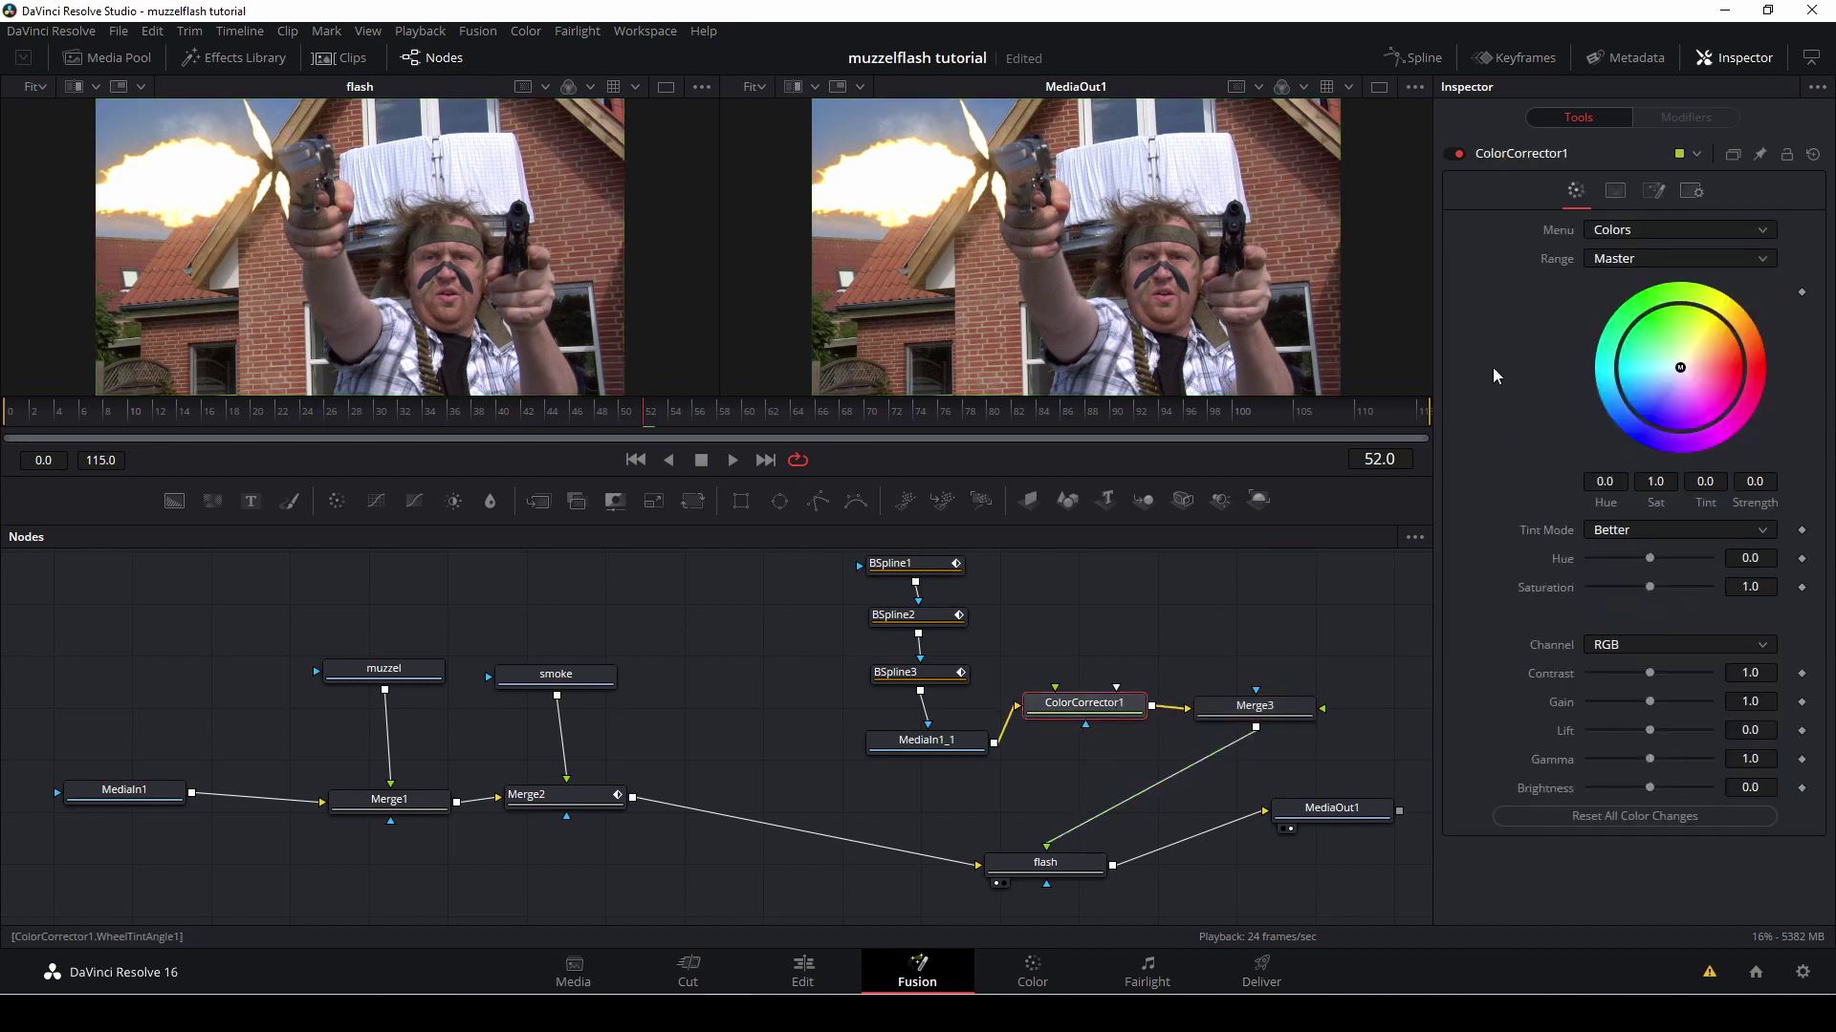
{"action": "mouse_move", "coordinate": [1681, 371]}
{"action": "left_mouse_down"}
{"action": "mouse_move", "coordinate": [1751, 329]}
{"action": "mouse_move", "coordinate": [1721, 308]}
{"action": "mouse_move", "coordinate": [1688, 363]}
{"action": "mouse_move", "coordinate": [1706, 363]}
{"action": "left_mouse_up"}
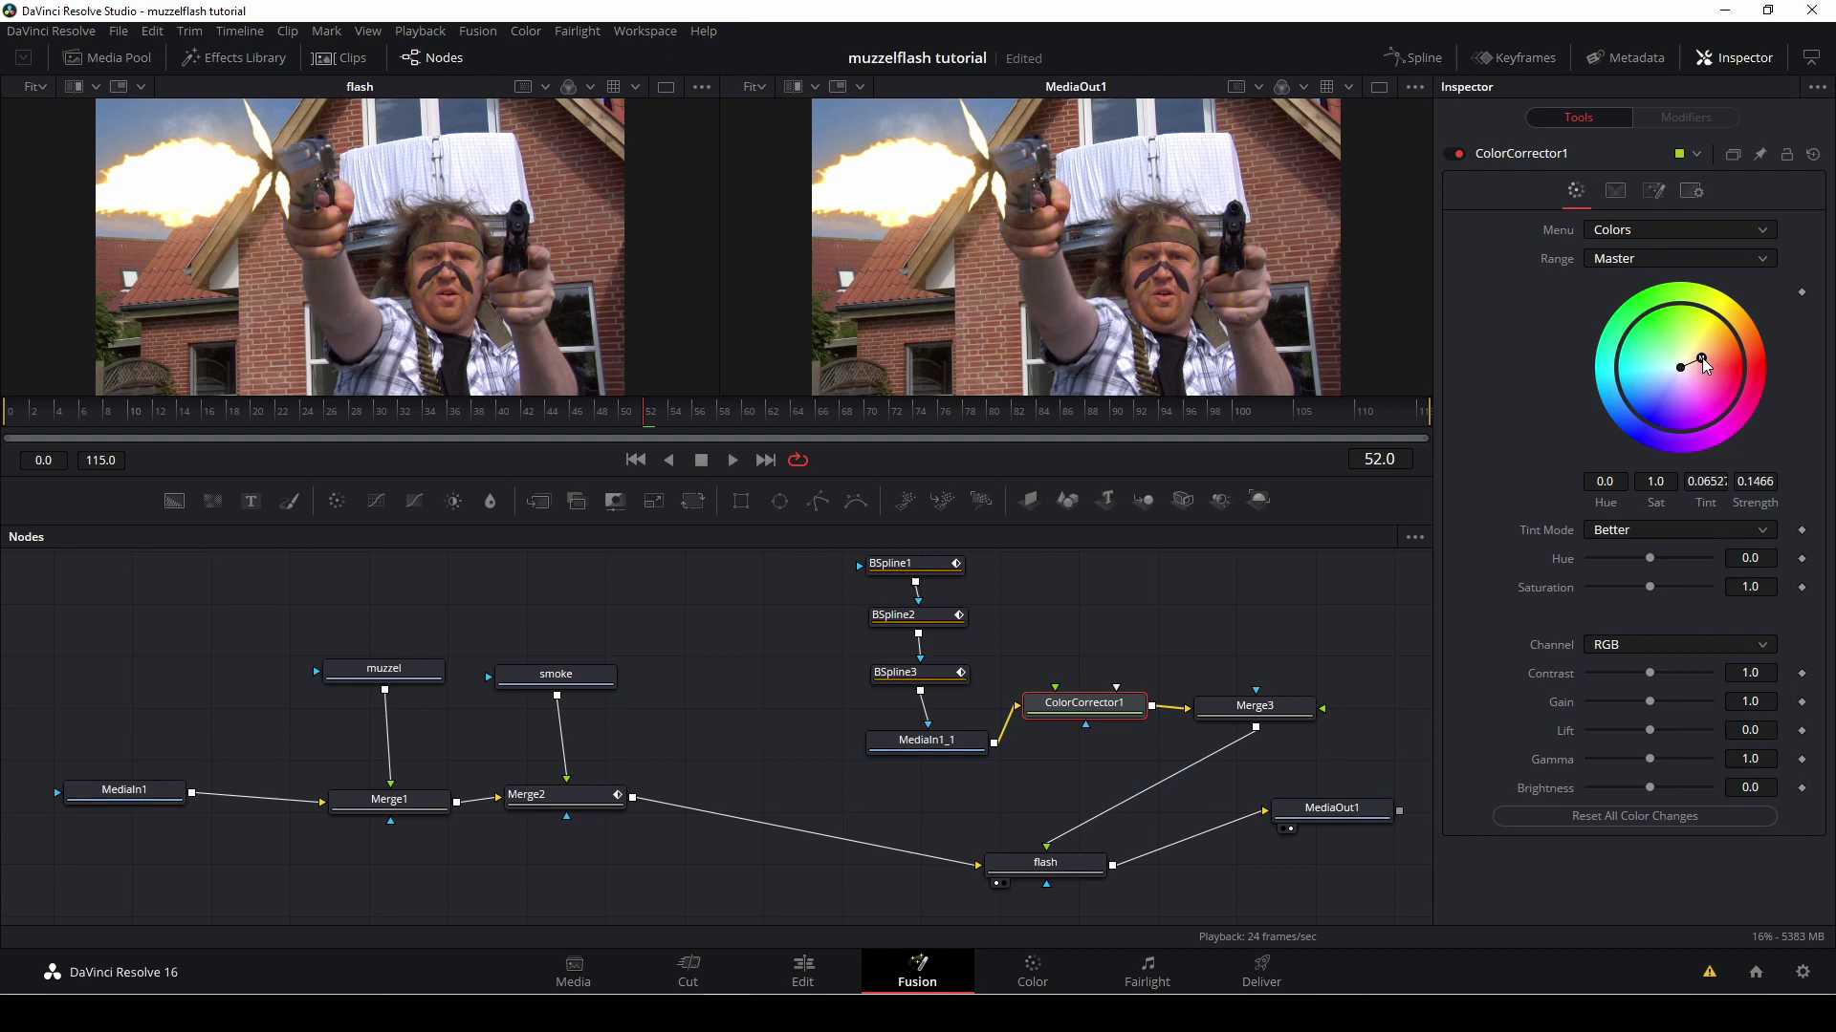
- Raise Soft Edge on BSpline2, BSpline1 and BSpline3, leaving BSpline3 at 0.0567
{"action": "left_click", "coordinate": [894, 564]}
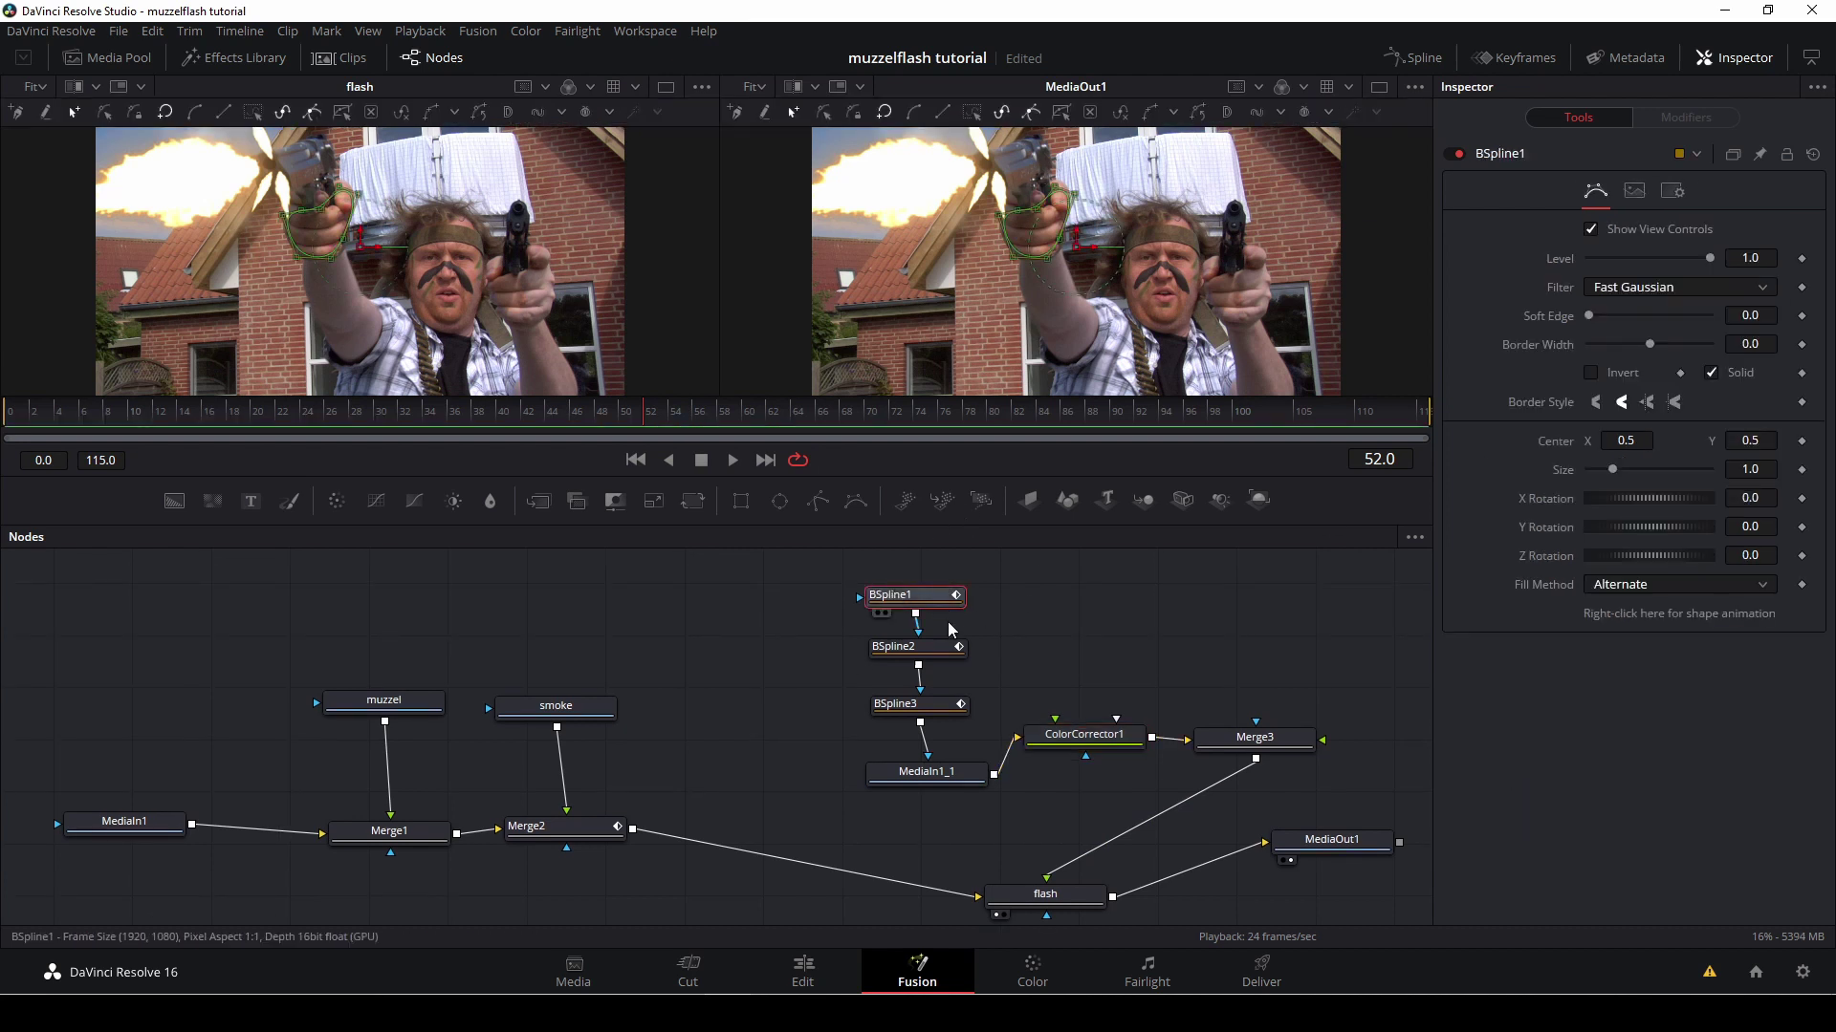
{"action": "left_click", "coordinate": [911, 650]}
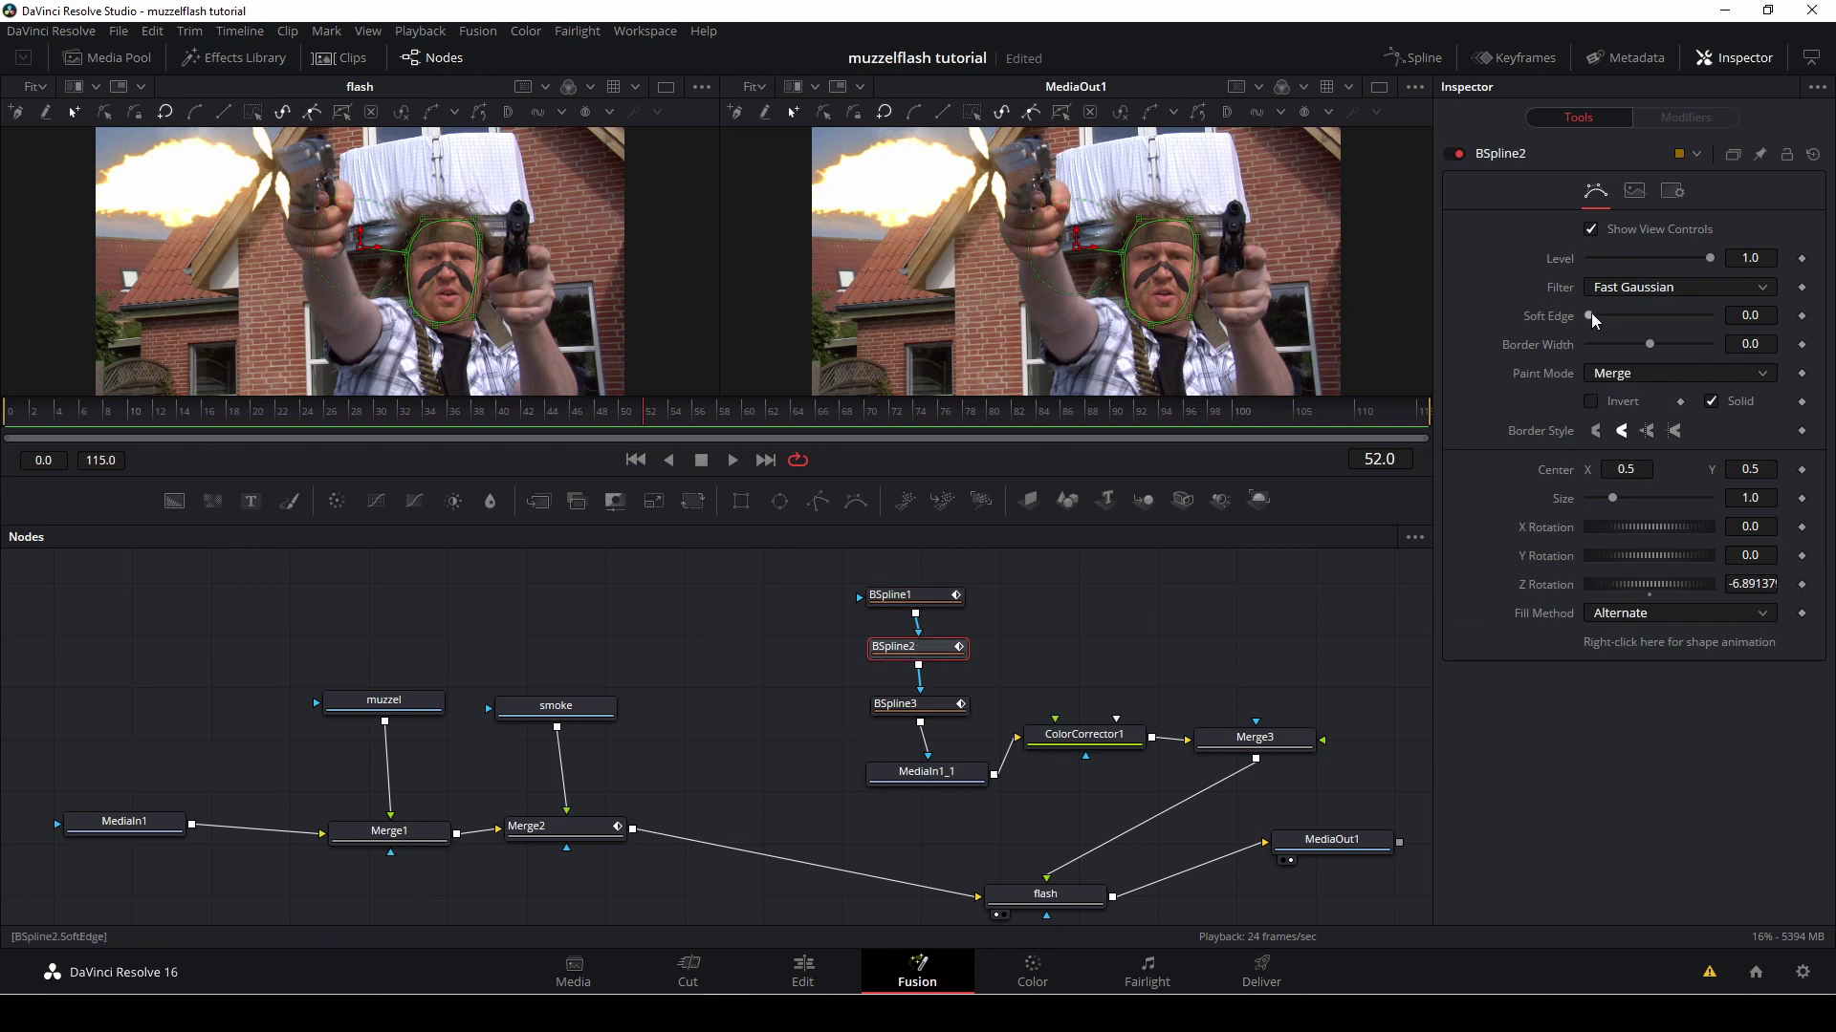
{"action": "left_click_drag", "start_coordinate": [1590, 316], "coordinate": [1647, 323]}
{"action": "left_click_drag", "start_coordinate": [1709, 317], "coordinate": [1611, 315]}
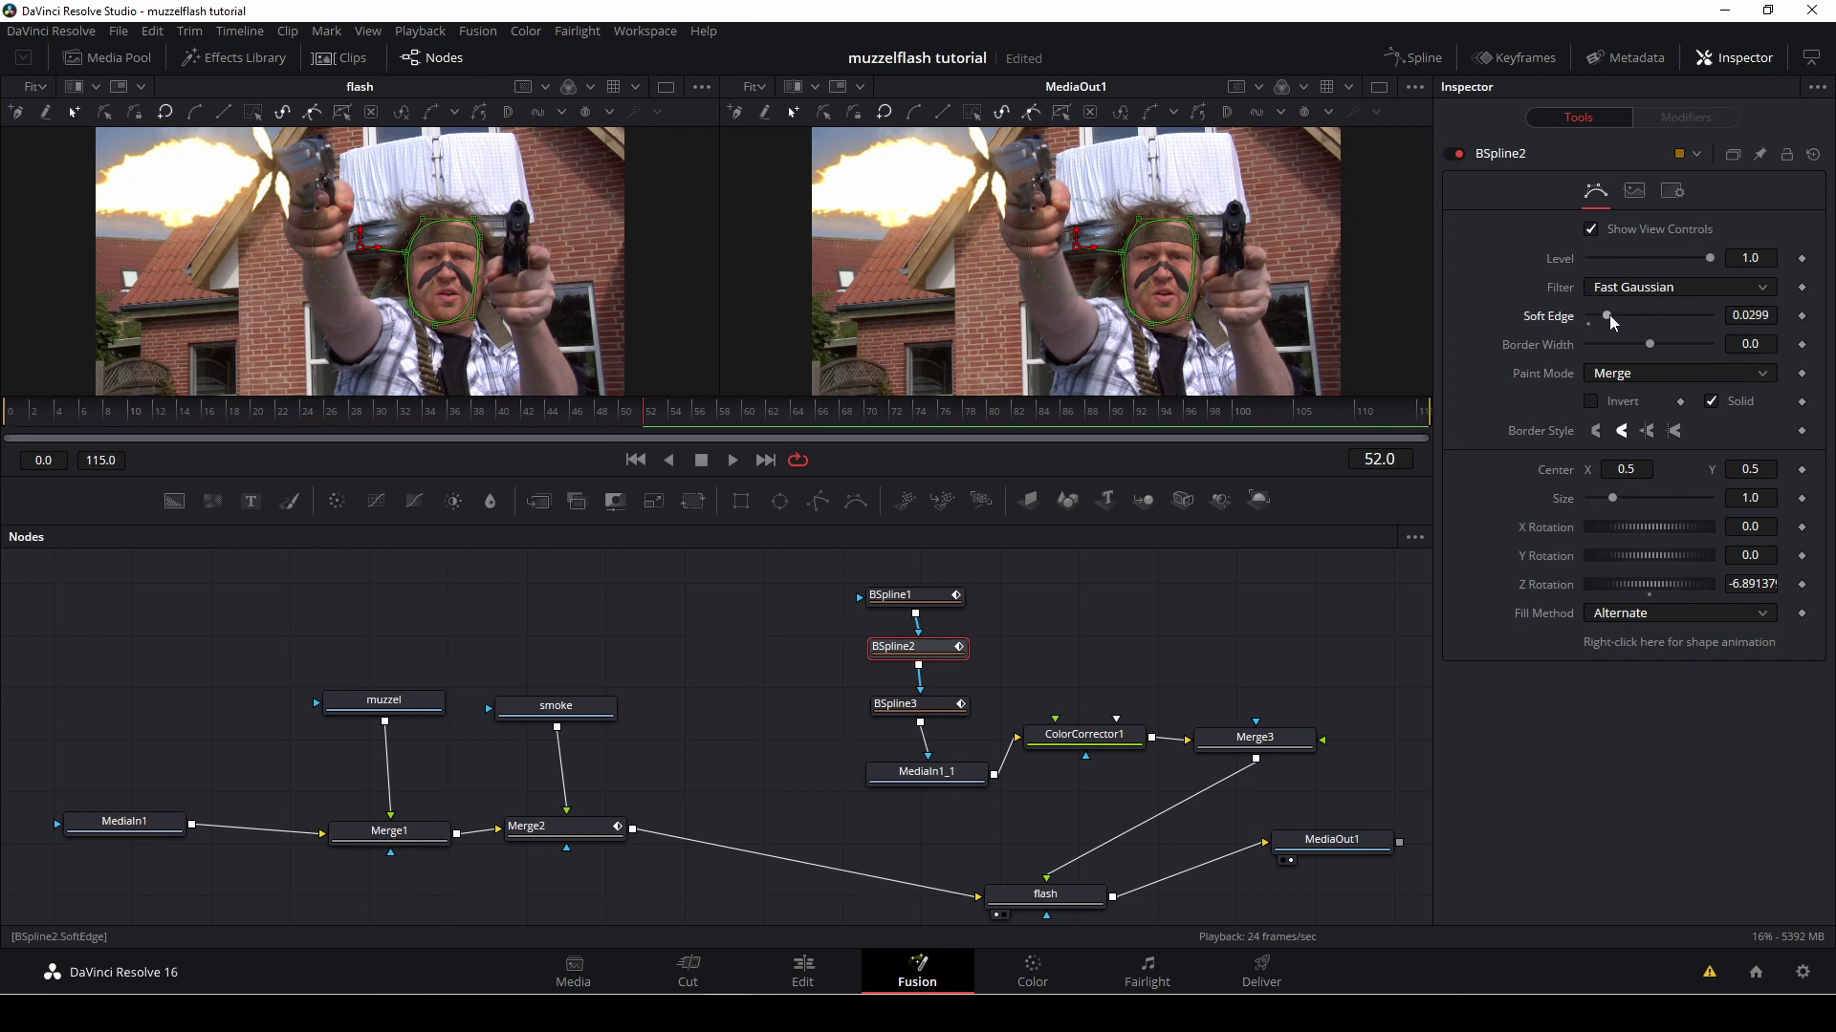
{"action": "left_click", "coordinate": [918, 601]}
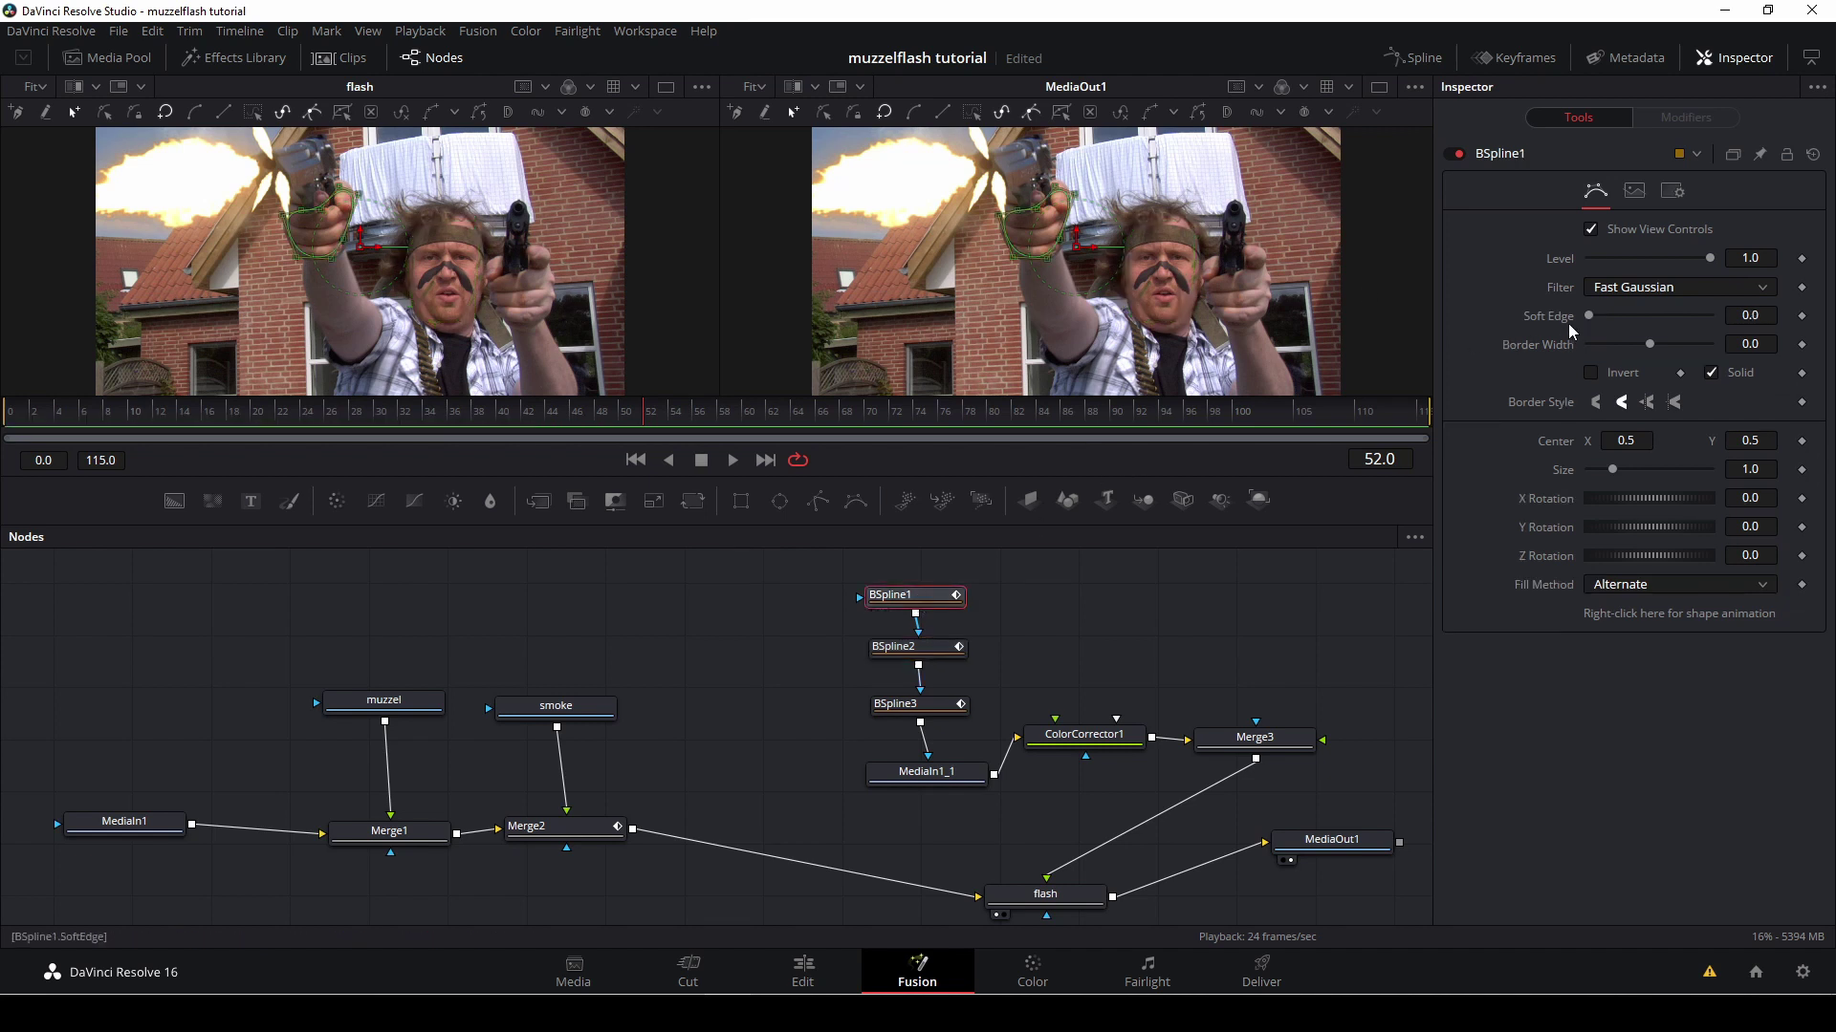
{"action": "mouse_move", "coordinate": [1591, 318]}
{"action": "left_mouse_down"}
{"action": "mouse_move", "coordinate": [1781, 346]}
{"action": "mouse_move", "coordinate": [1569, 329]}
{"action": "mouse_move", "coordinate": [1597, 327]}
{"action": "left_mouse_up"}
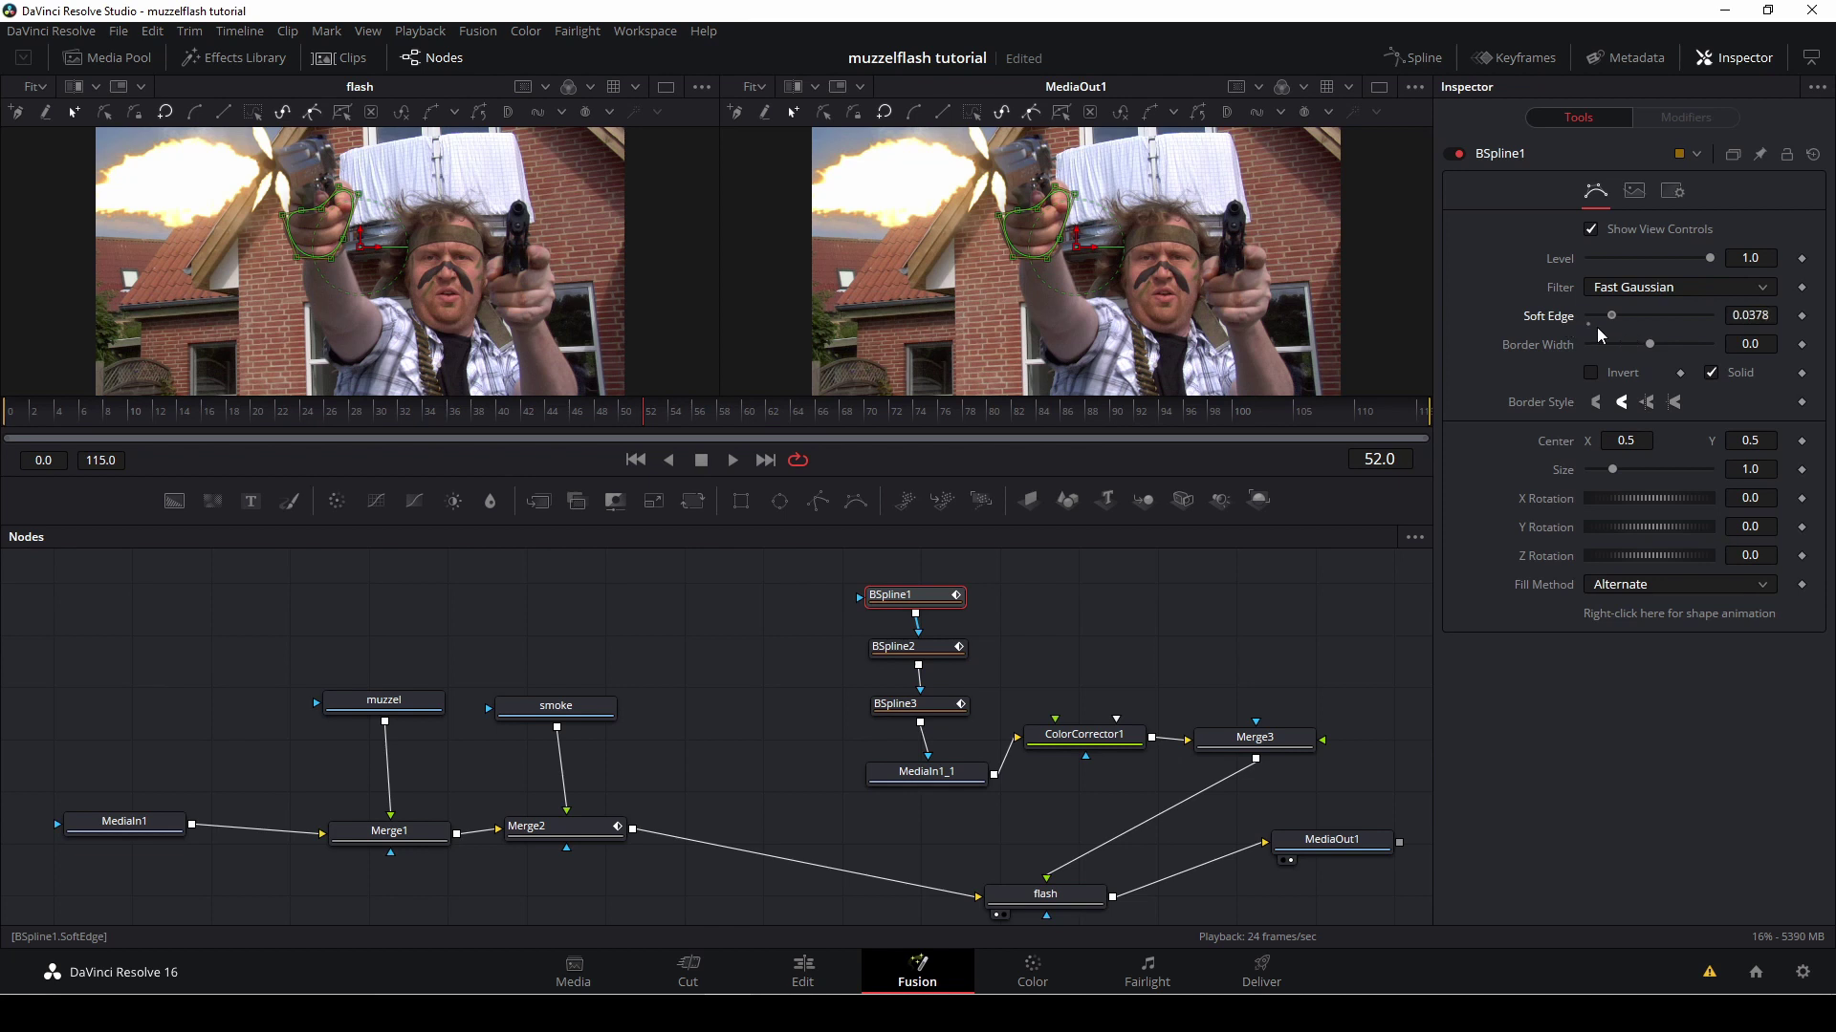
{"action": "left_click", "coordinate": [913, 707]}
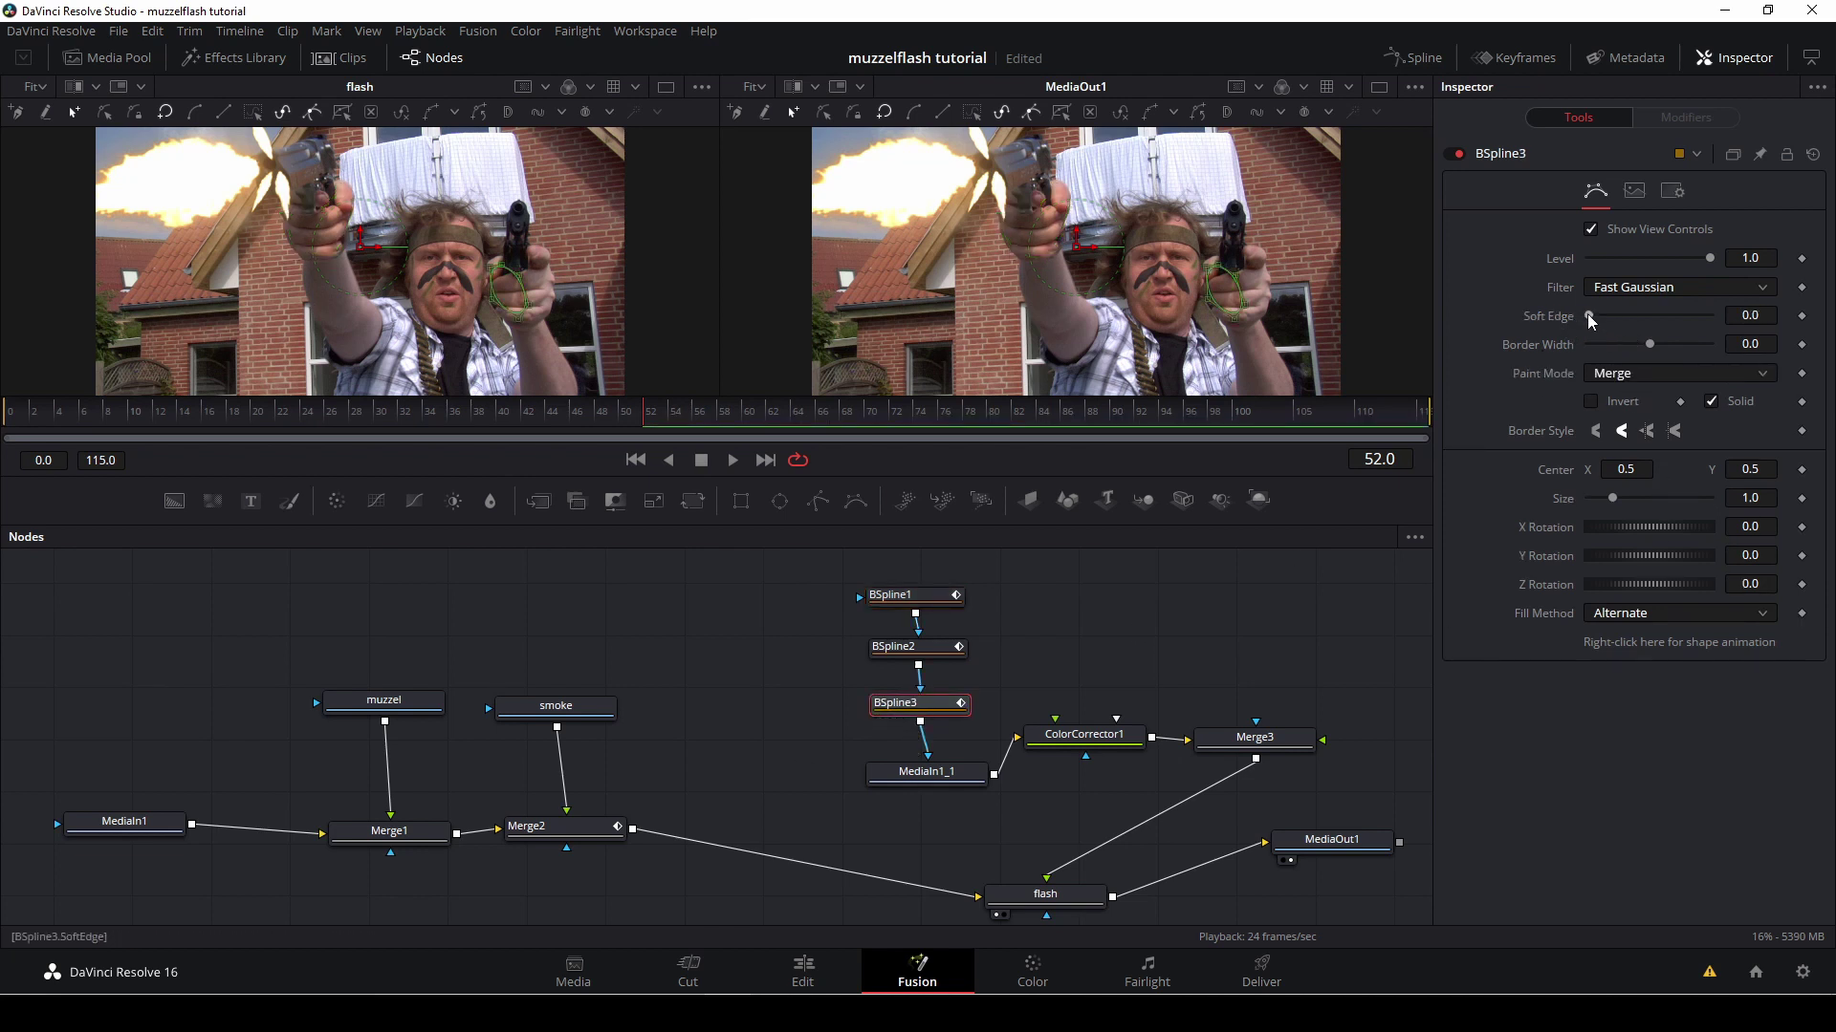
{"action": "left_click_drag", "start_coordinate": [1588, 316], "coordinate": [1622, 323]}
- Show the Keyframes view, check frames 51–52 around the shot, and save the project
{"action": "left_click", "coordinate": [1518, 58]}
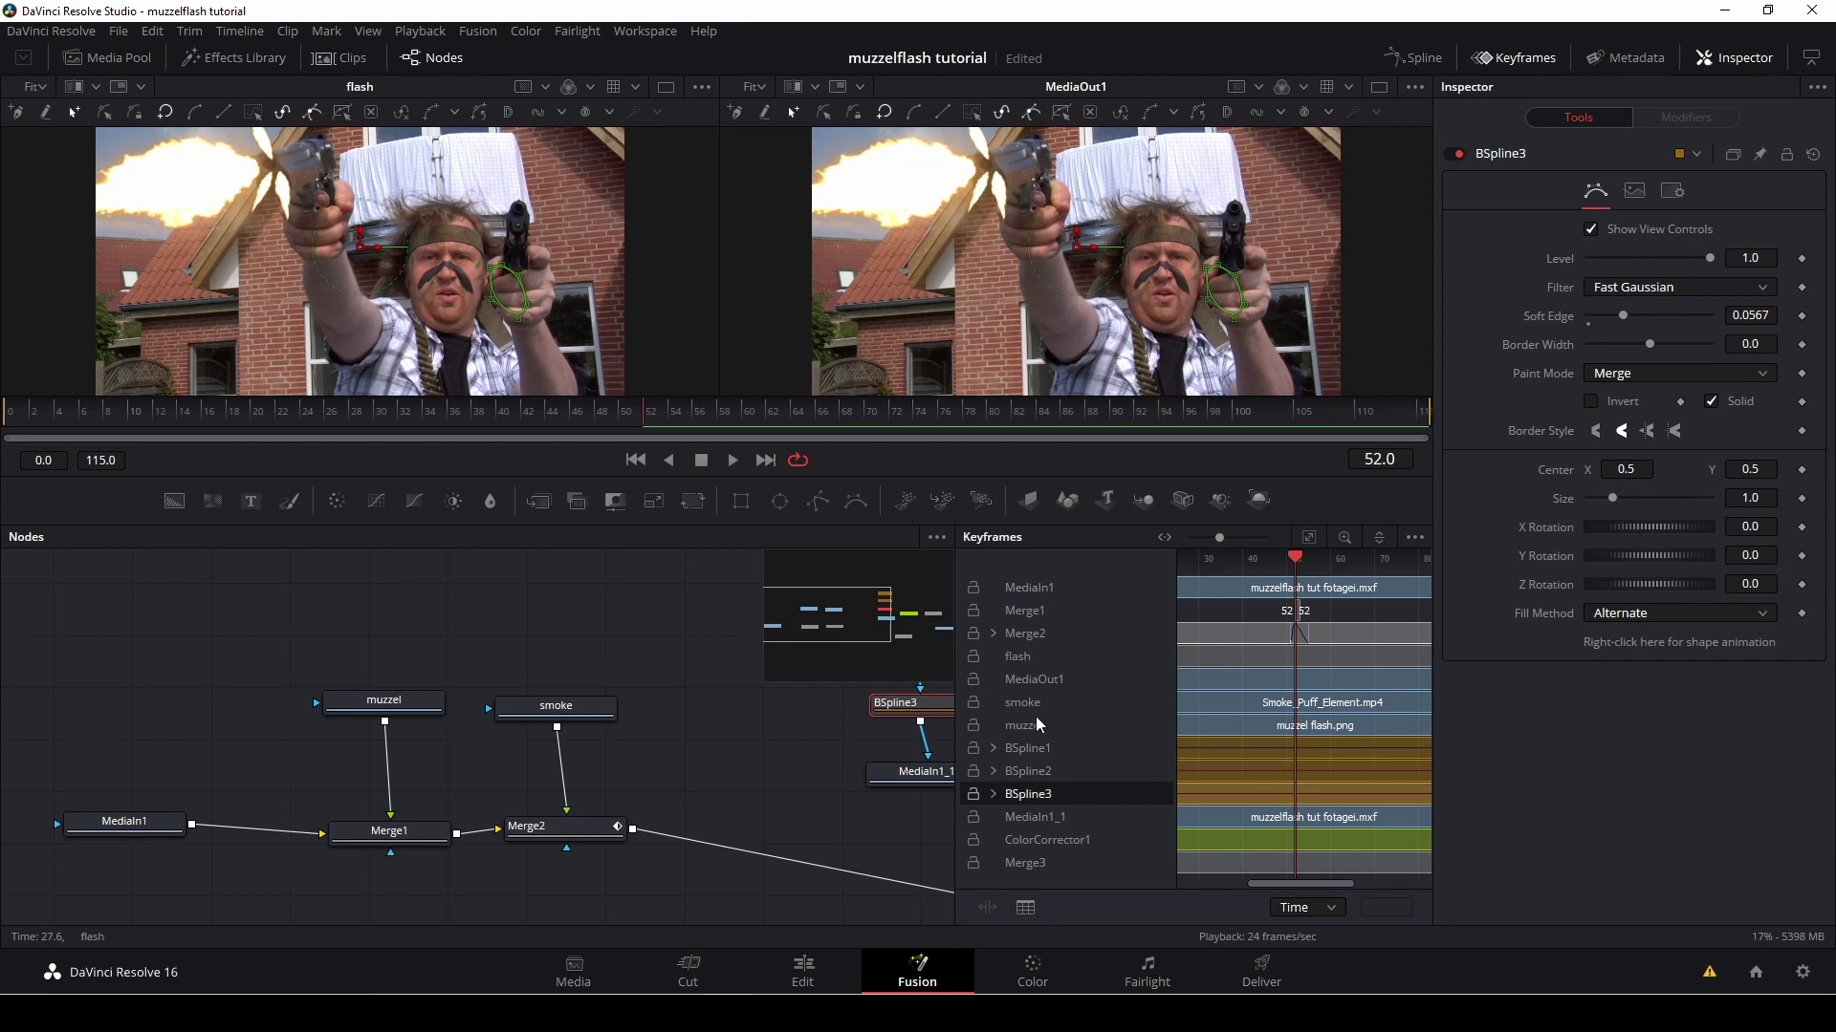
{"action": "left_click", "coordinate": [1293, 560]}
{"action": "left_click", "coordinate": [1296, 562]}
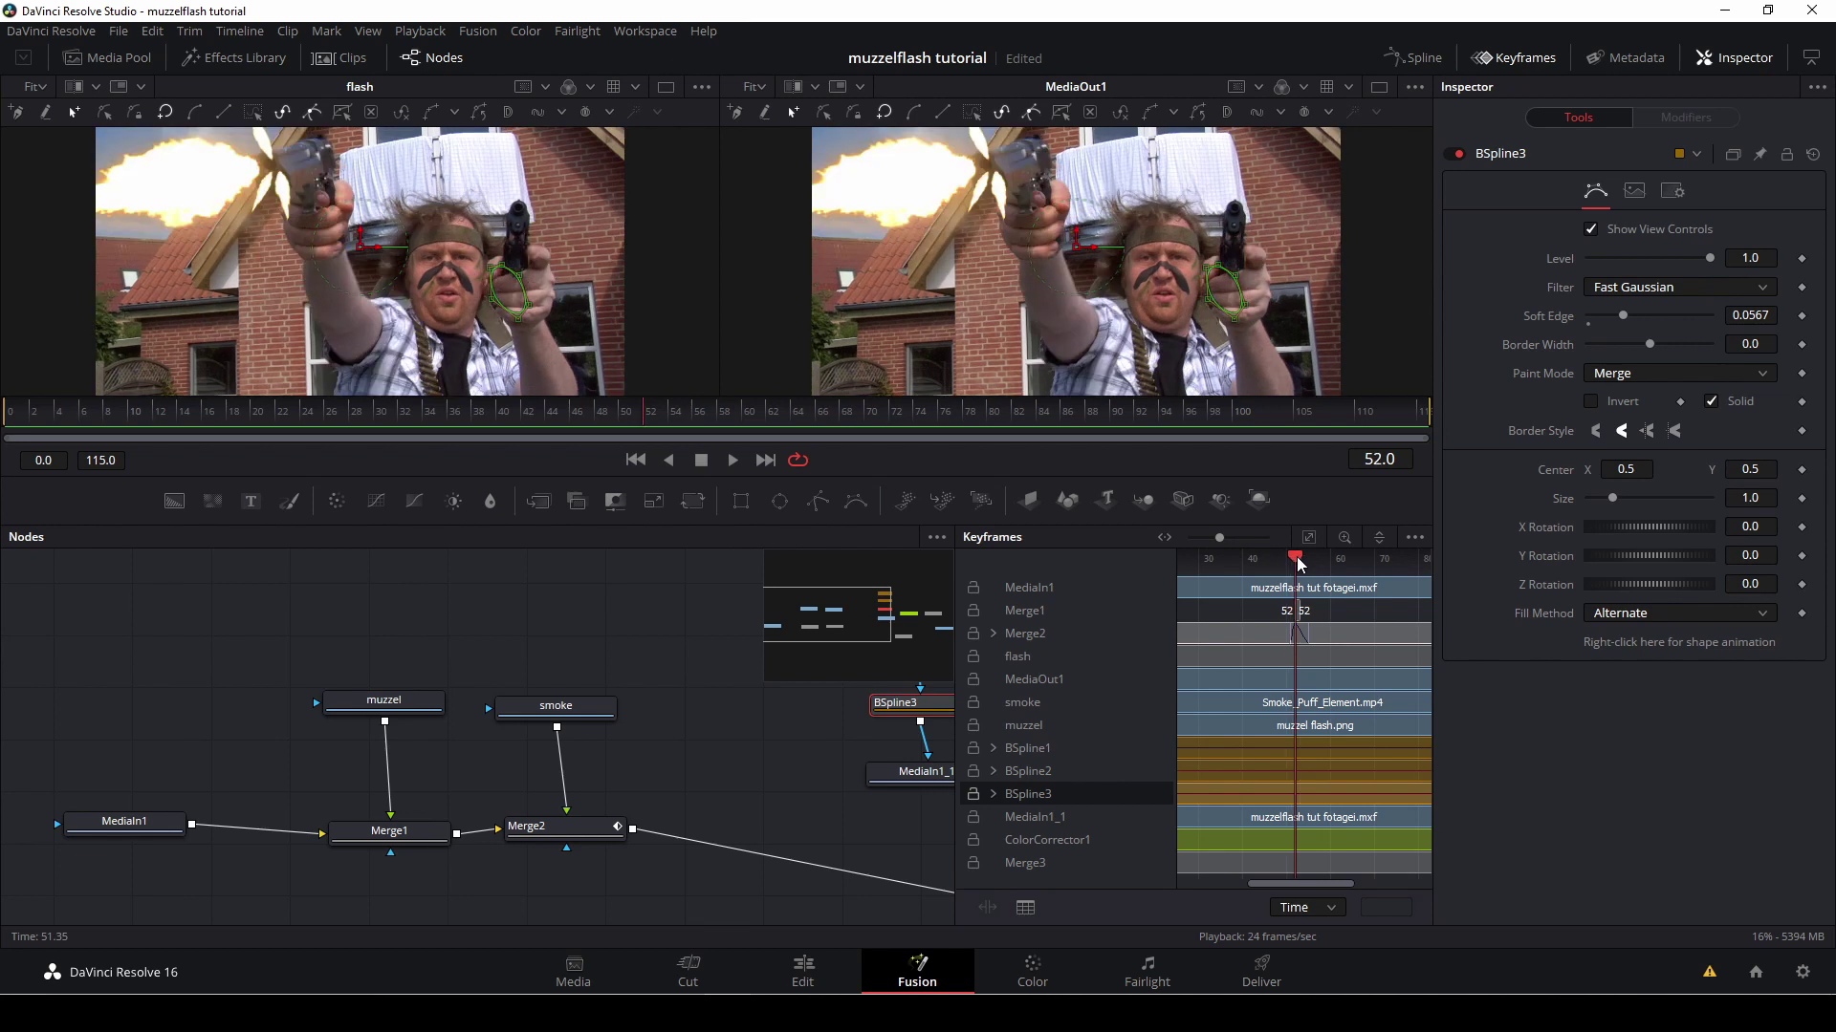
{"action": "mouse_move", "coordinate": [1299, 564]}
{"action": "left_mouse_down"}
{"action": "mouse_move", "coordinate": [1282, 564]}
{"action": "mouse_move", "coordinate": [1298, 566]}
{"action": "left_mouse_up"}
{"action": "key", "text": "ctrl+s"}
- Hide the Inspector and trim the flash bar so it covers only frame 52
{"action": "left_click", "coordinate": [1738, 59]}
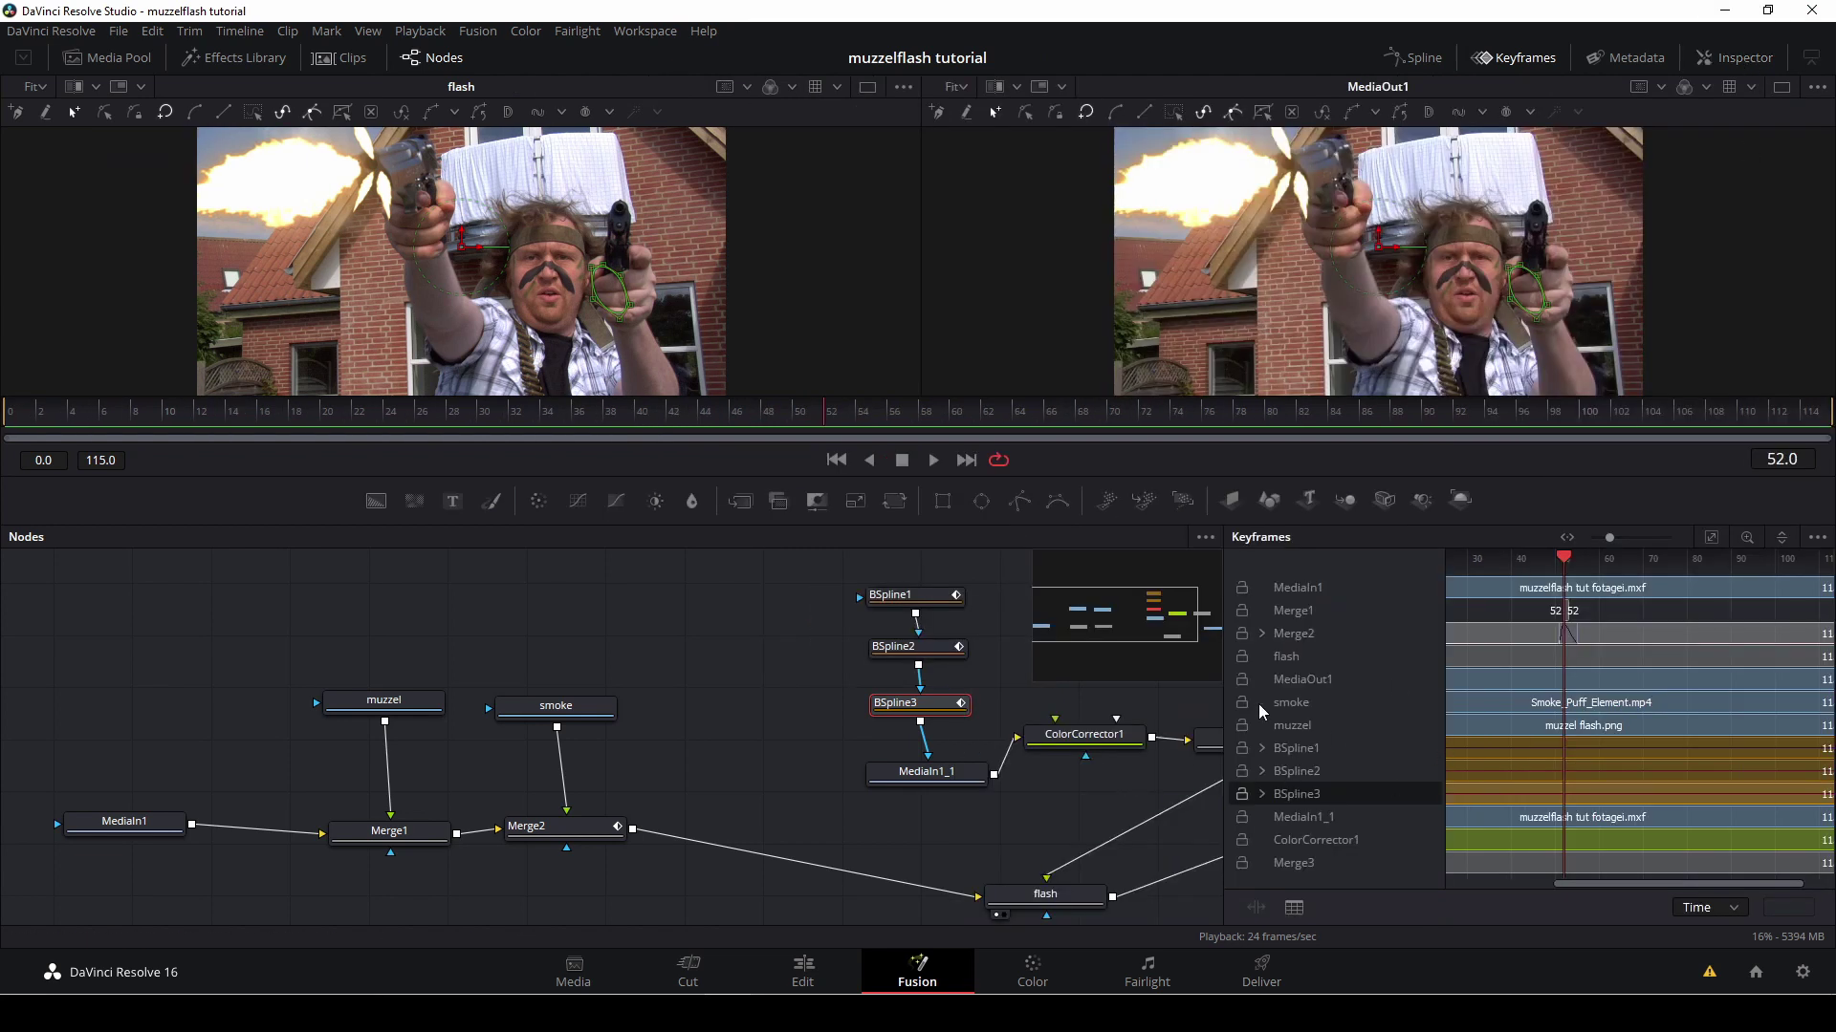
{"action": "left_click_drag", "start_coordinate": [1221, 716], "coordinate": [824, 720]}
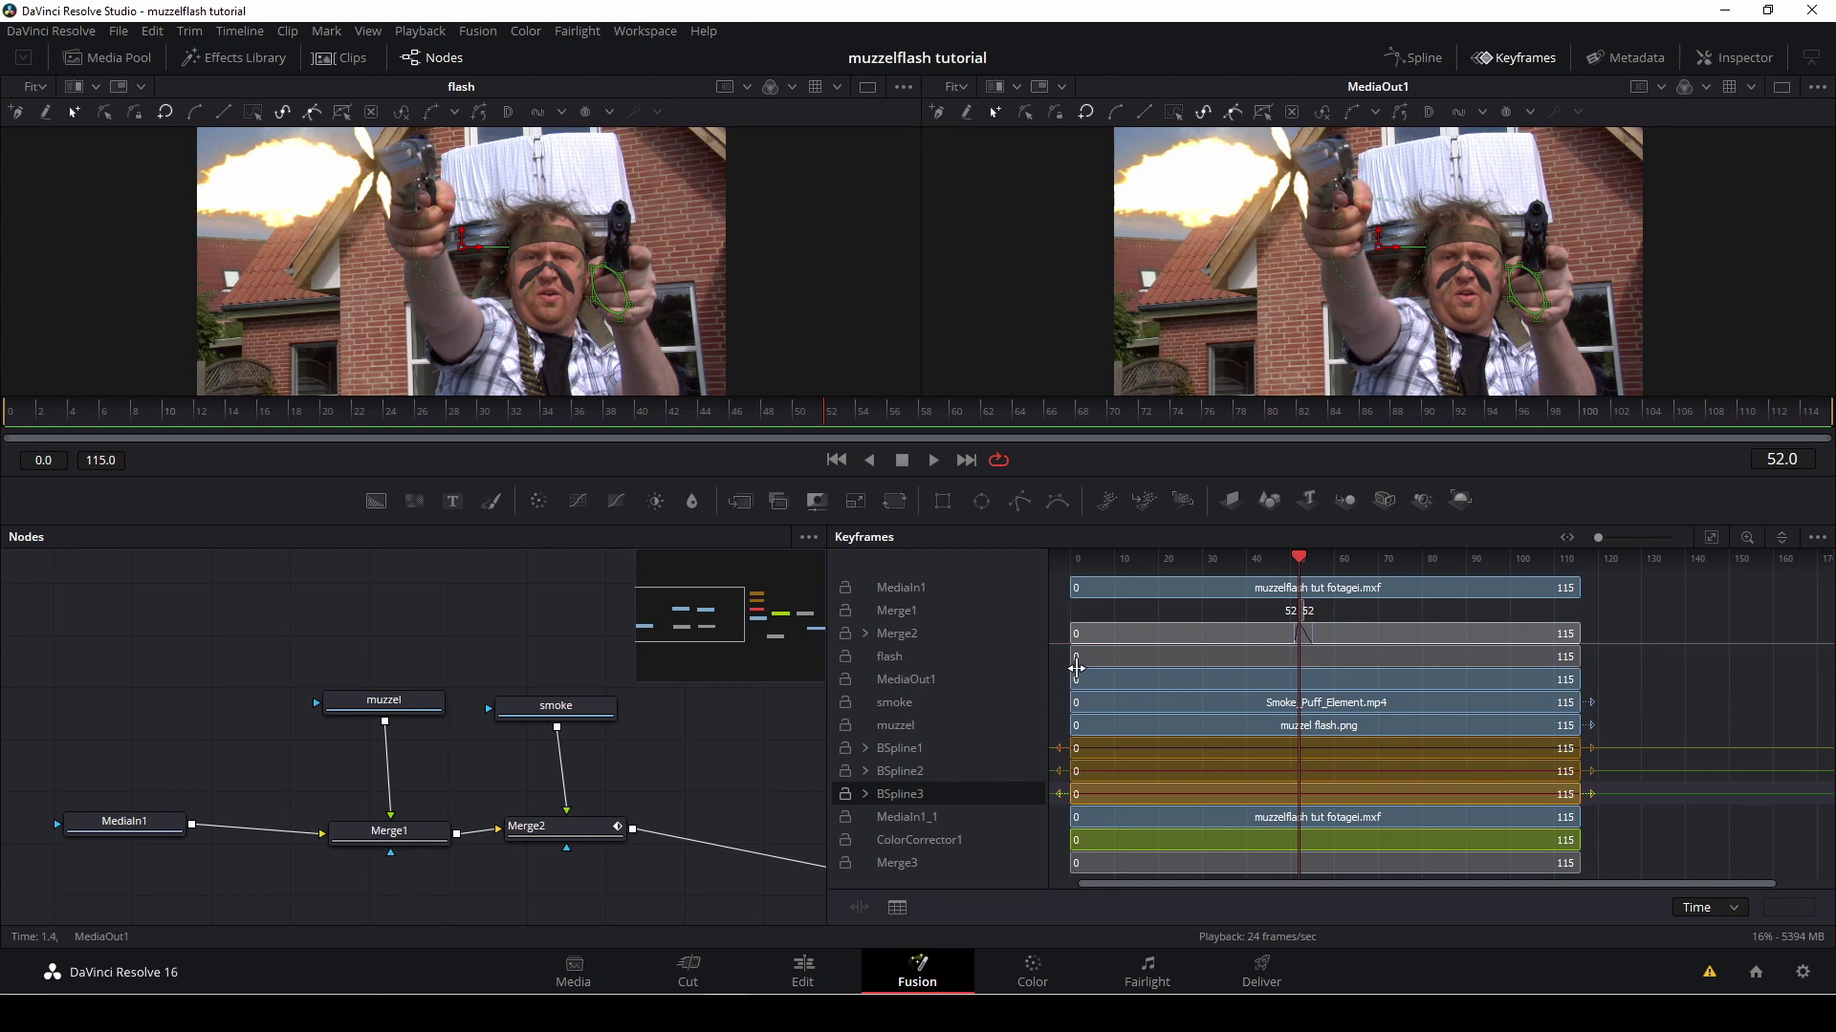
{"action": "left_click_drag", "start_coordinate": [1070, 657], "coordinate": [1300, 667]}
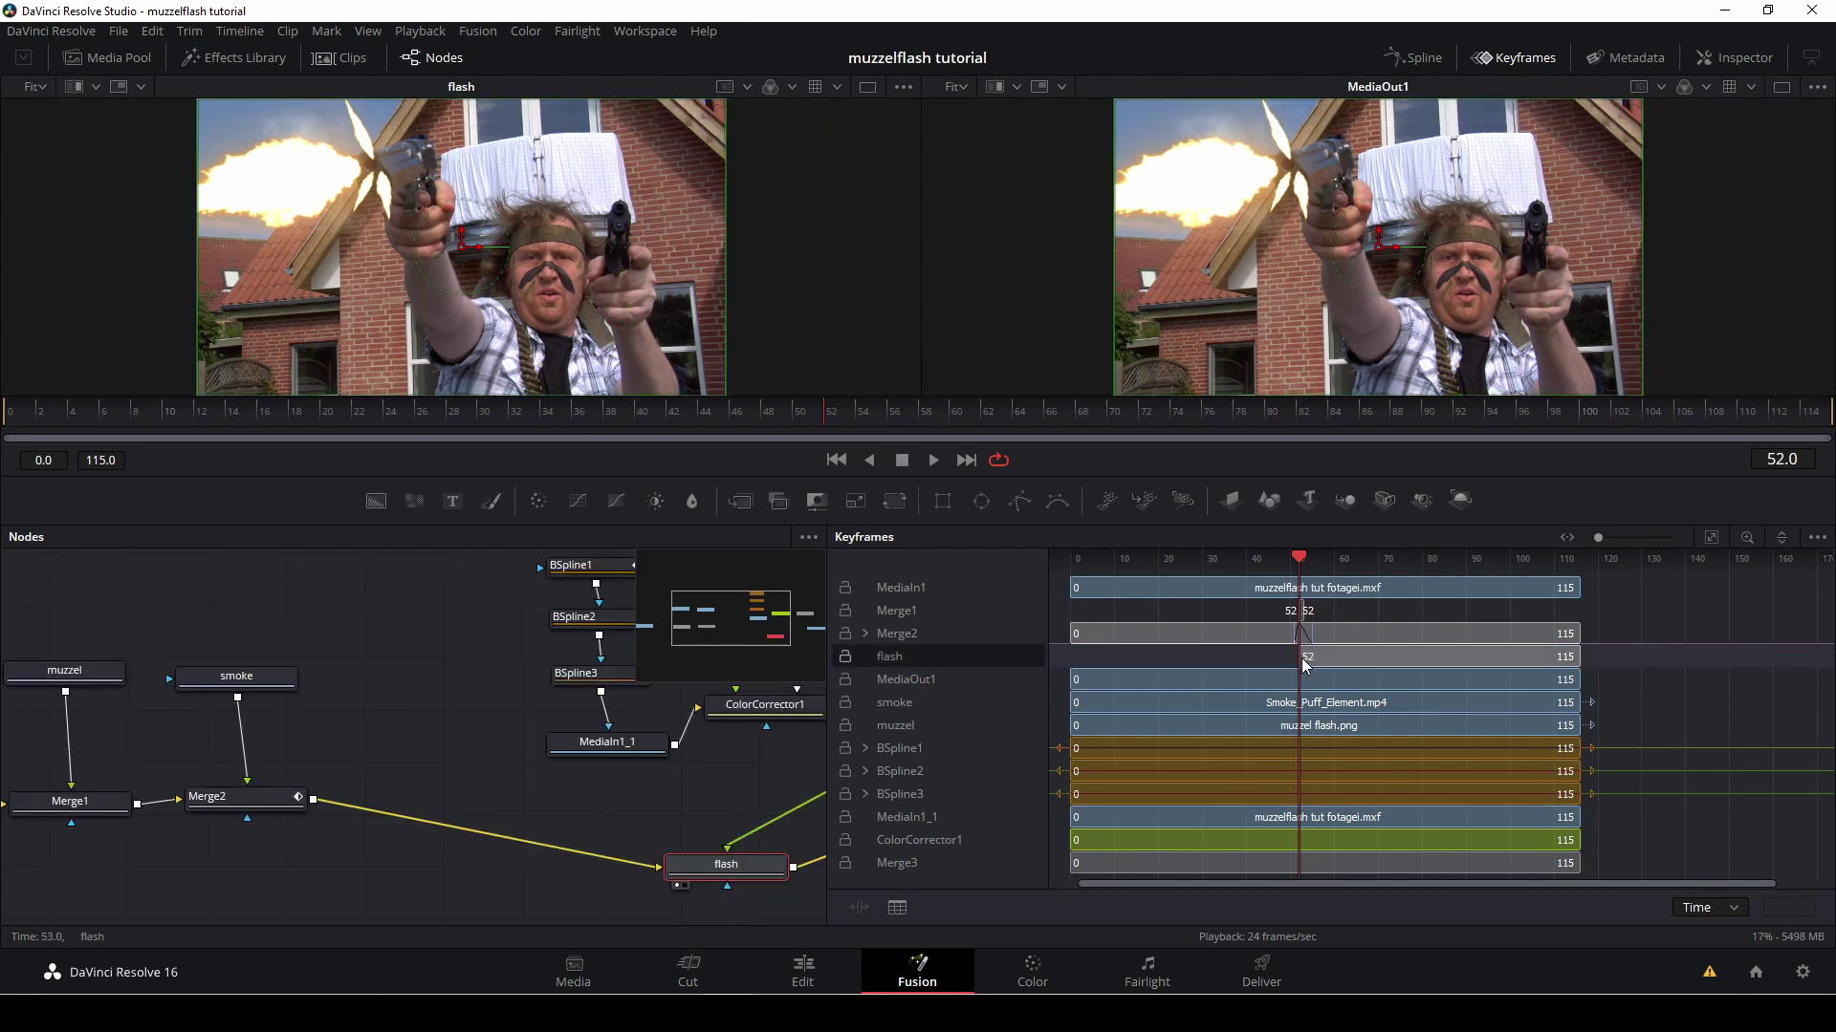
{"action": "key", "text": "Right"}
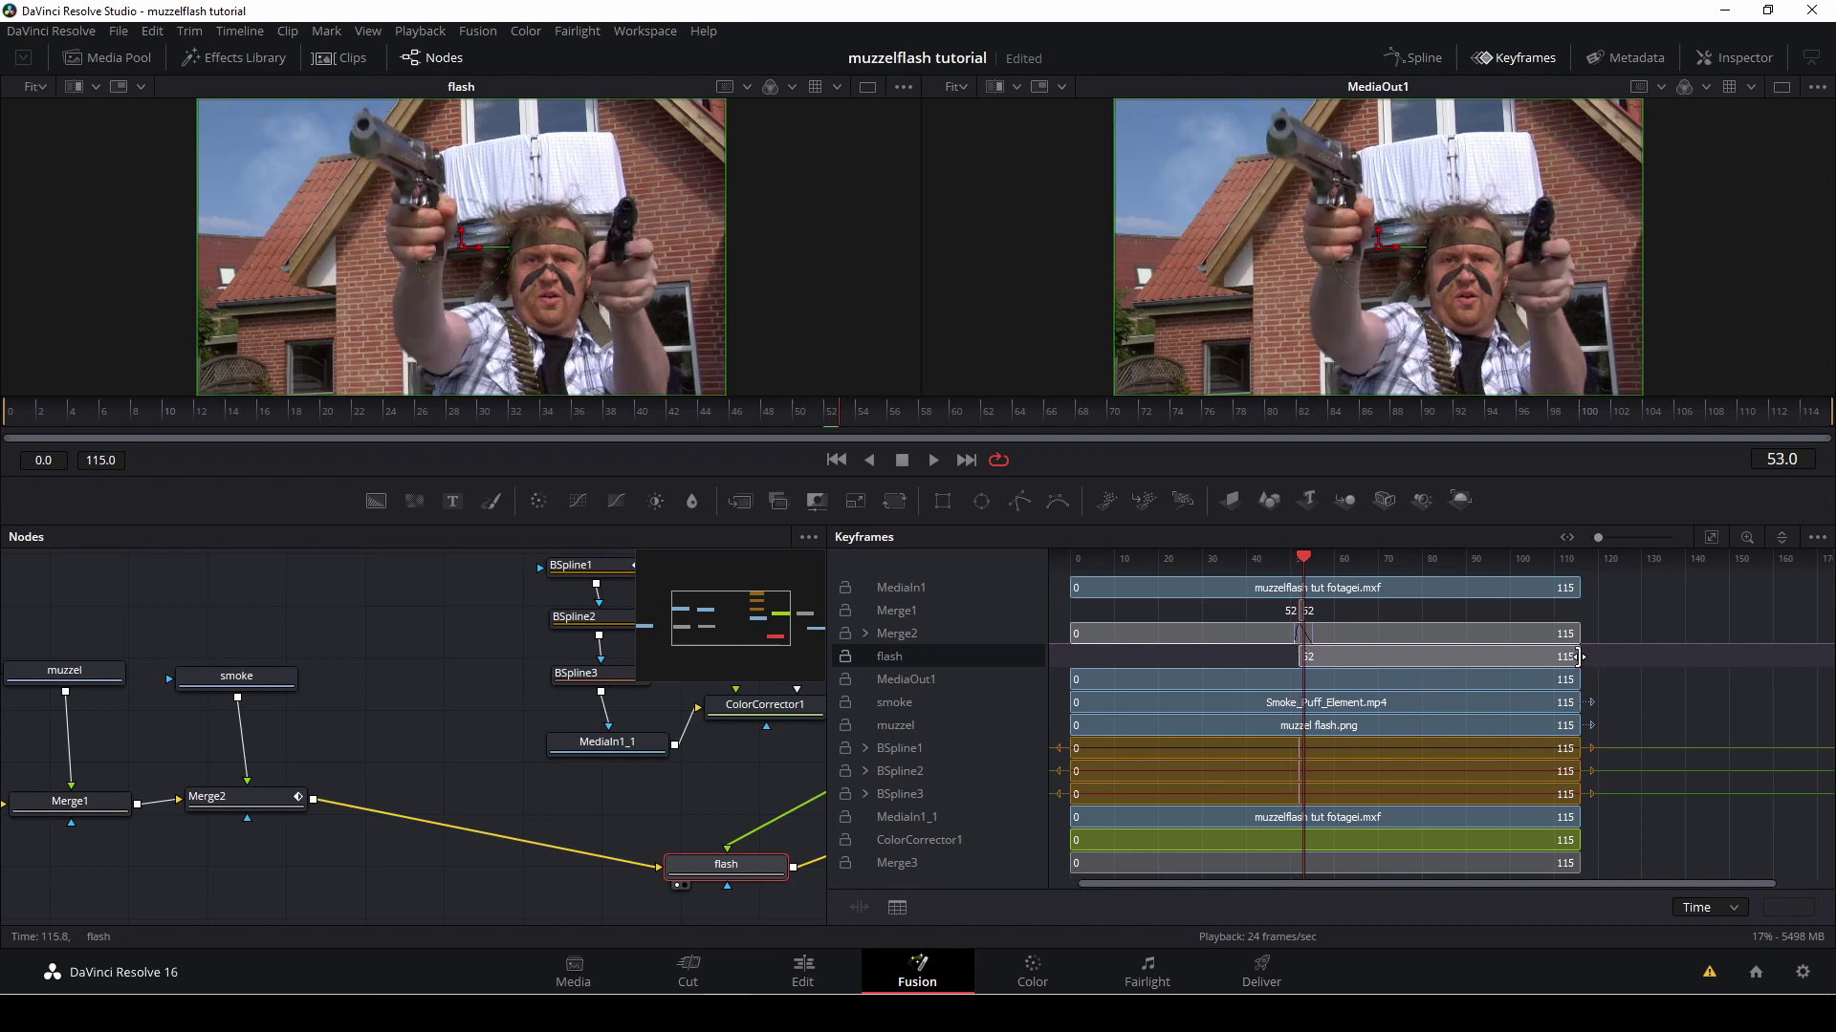
{"action": "left_click_drag", "start_coordinate": [1564, 656], "coordinate": [1307, 660]}
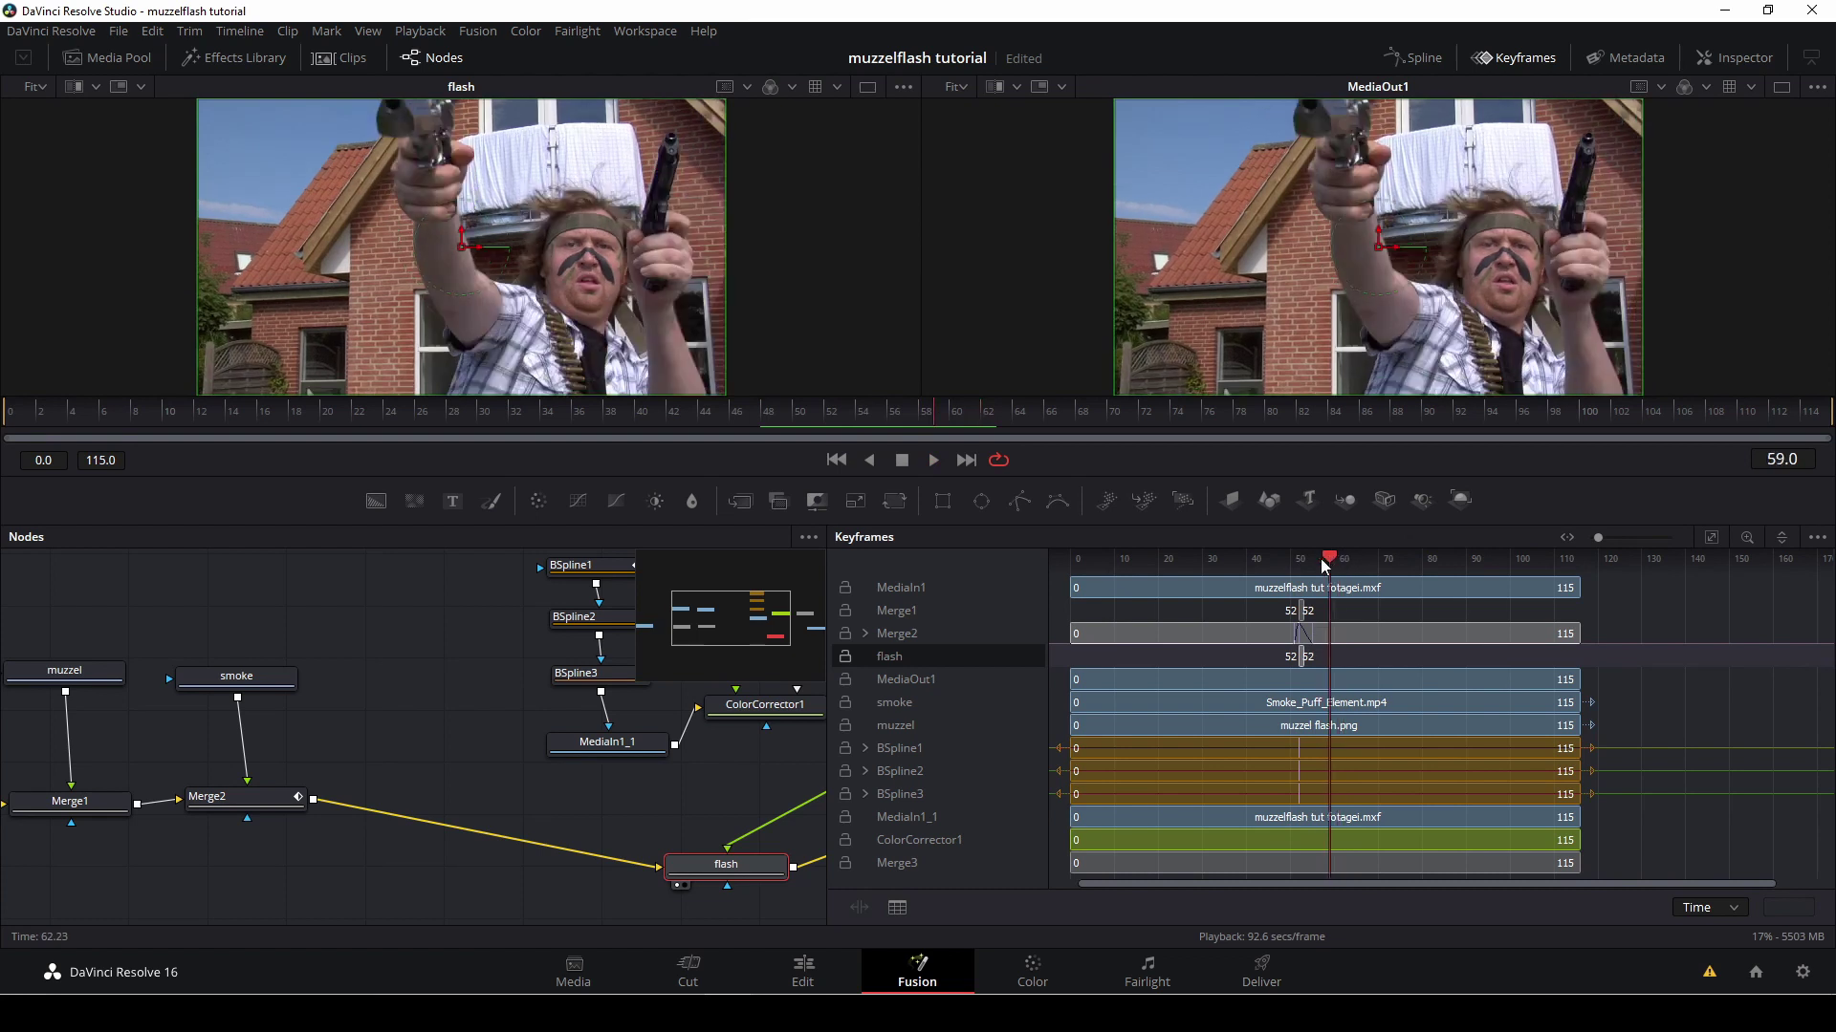
{"action": "left_click", "coordinate": [1293, 569]}
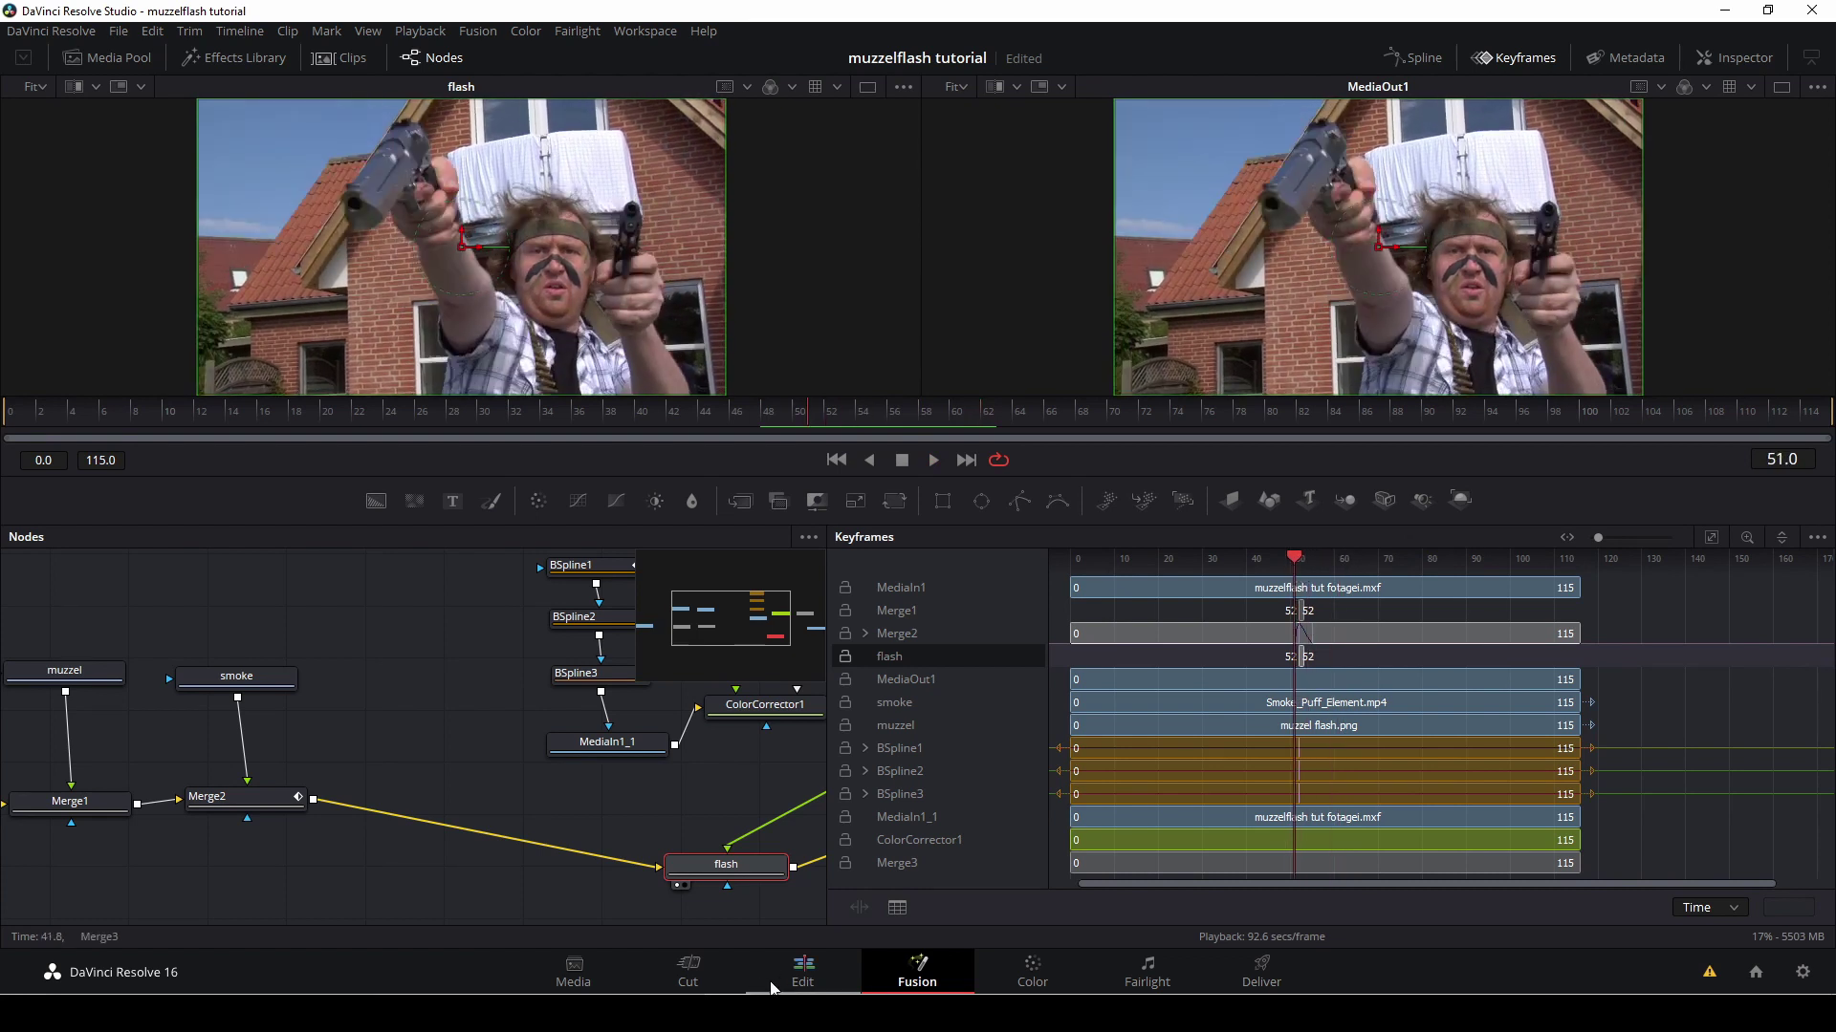
- Return to the Edit page and play the clip backward and forward with J/L/K
{"action": "left_click", "coordinate": [772, 985]}
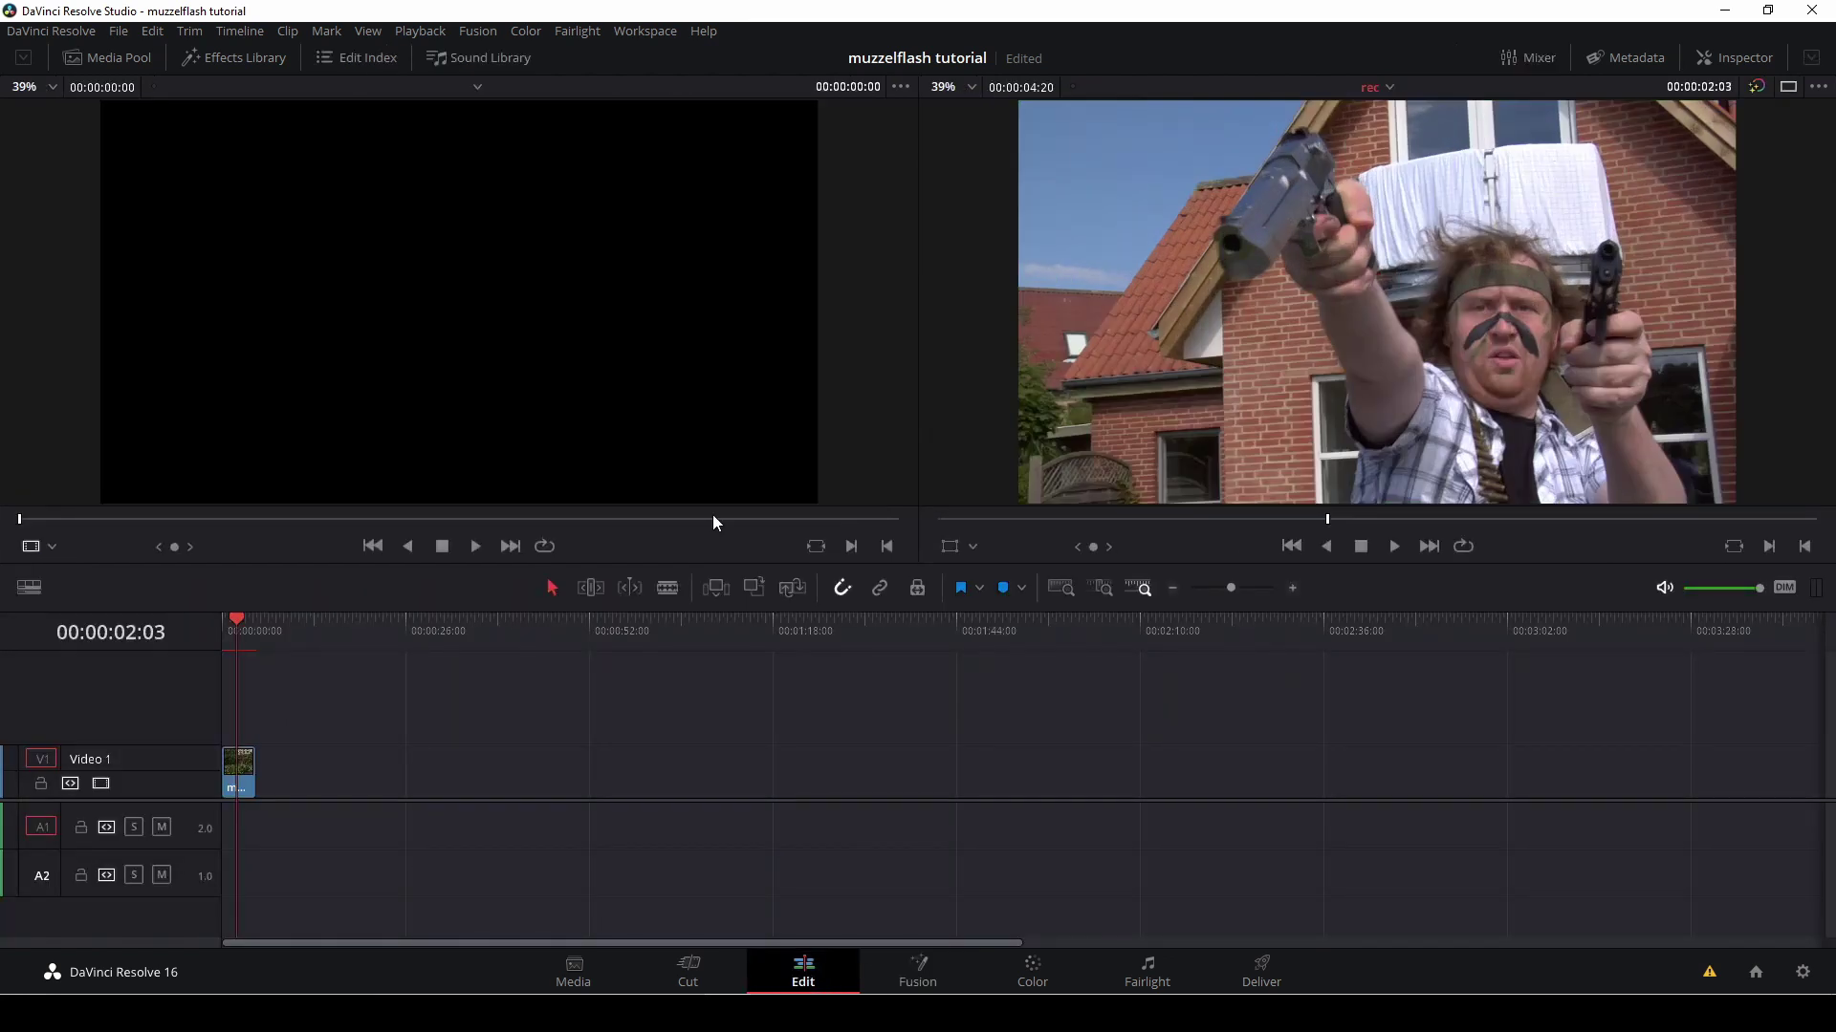
{"action": "key", "text": "j"}
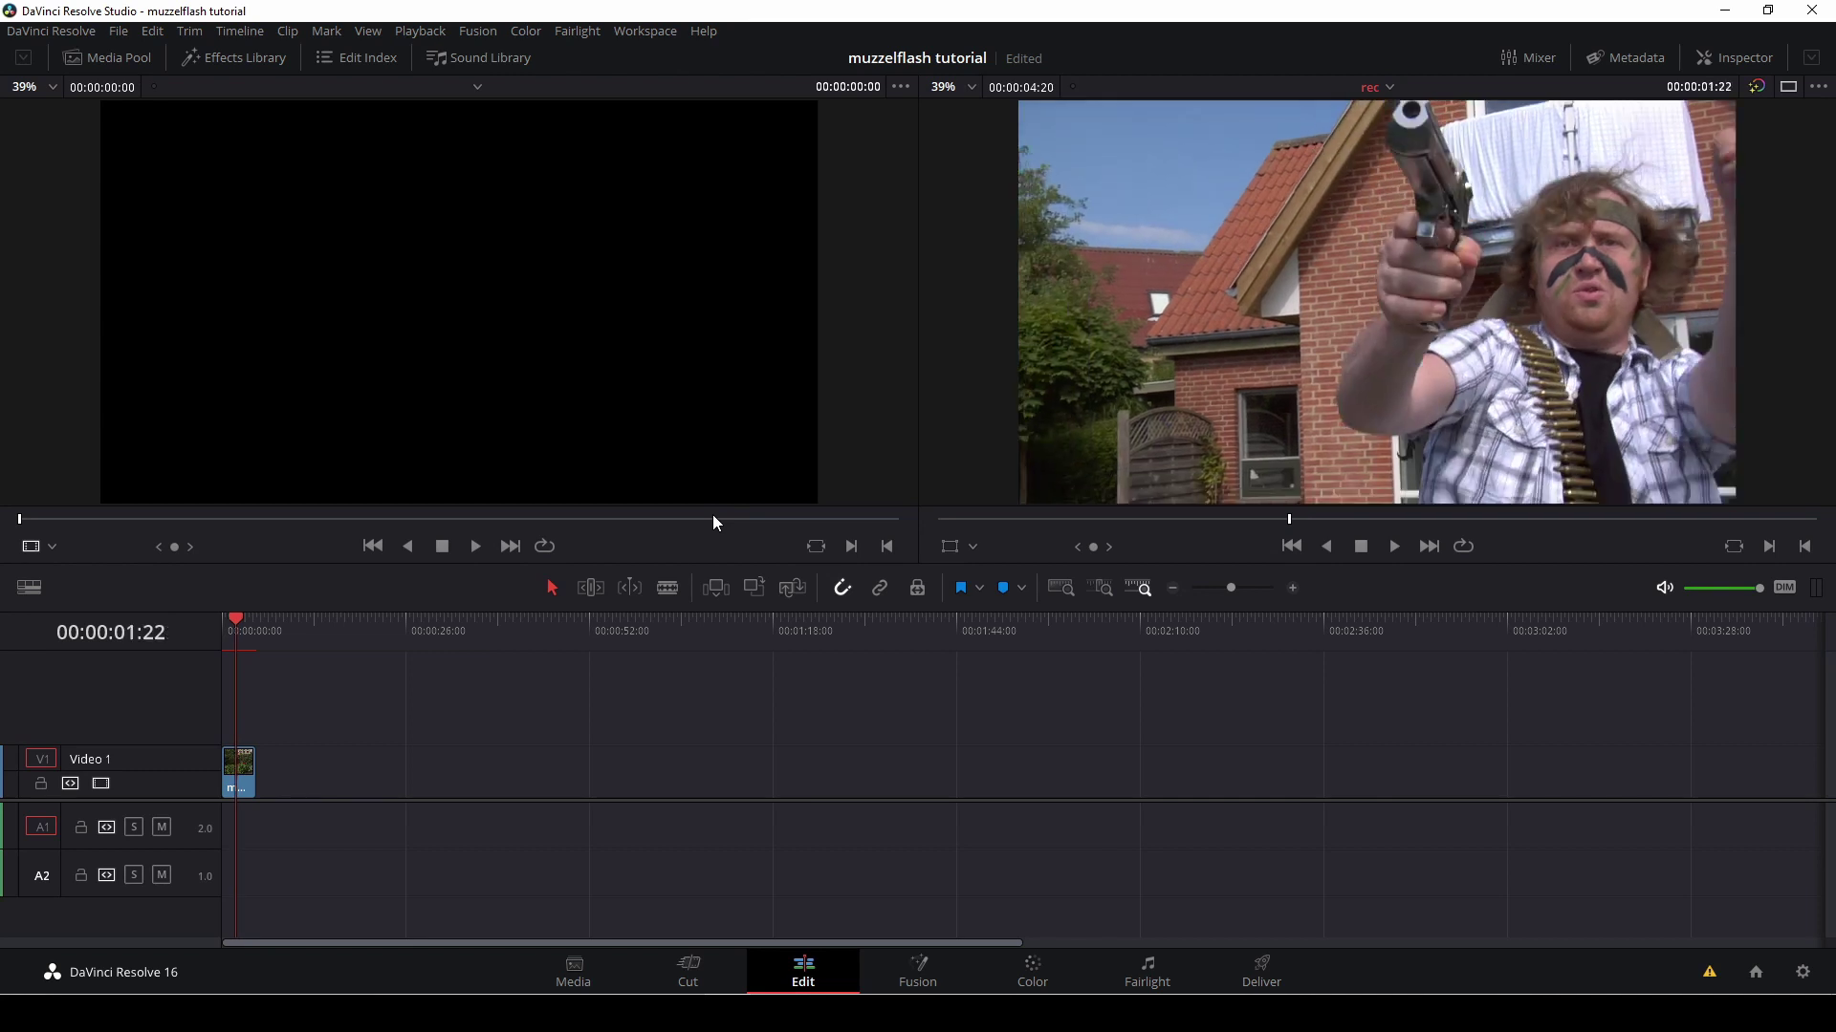
{"action": "key", "text": "l"}
{"action": "key", "text": "k"}
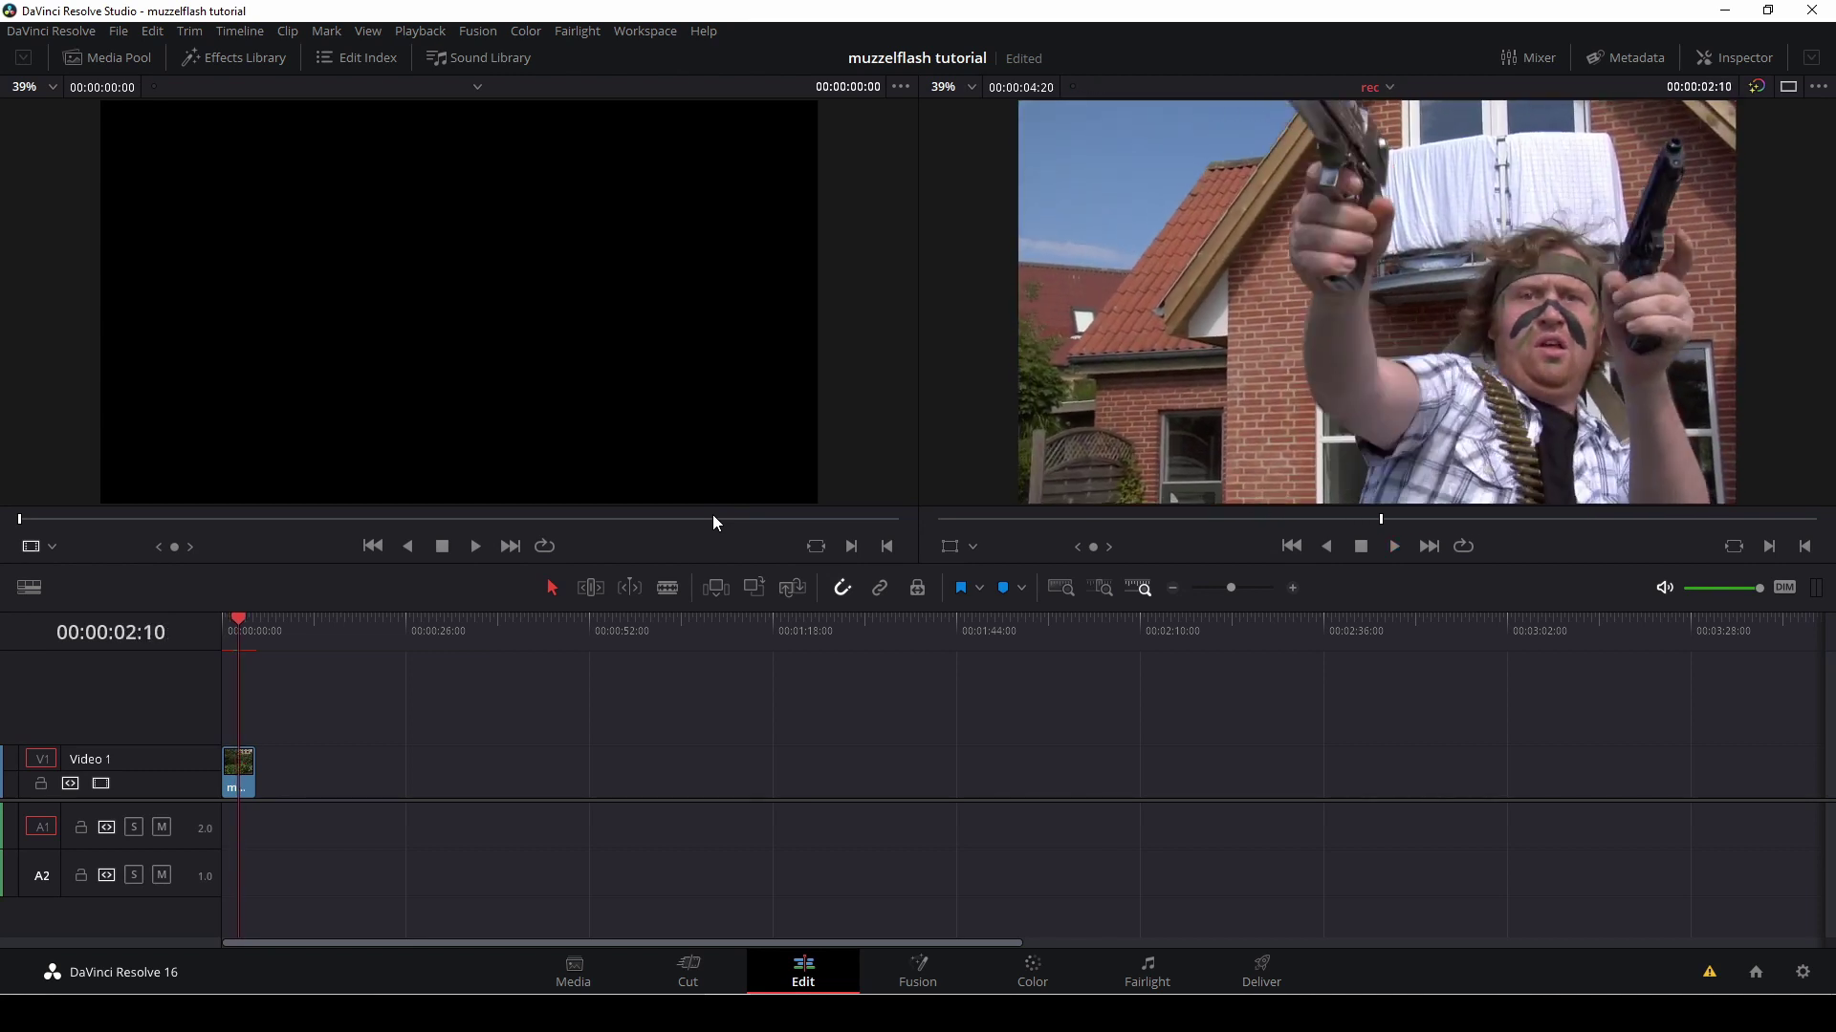
{"action": "key", "text": "Left"}
{"action": "key", "text": "Left"}
- Step between frames 00:00:02:03 and 02:04, ending on the muzzle-flash frame
{"action": "key", "text": "Left"}
{"action": "key", "text": "Left"}
{"action": "key", "text": "Left"}
{"action": "key", "text": "Left"}
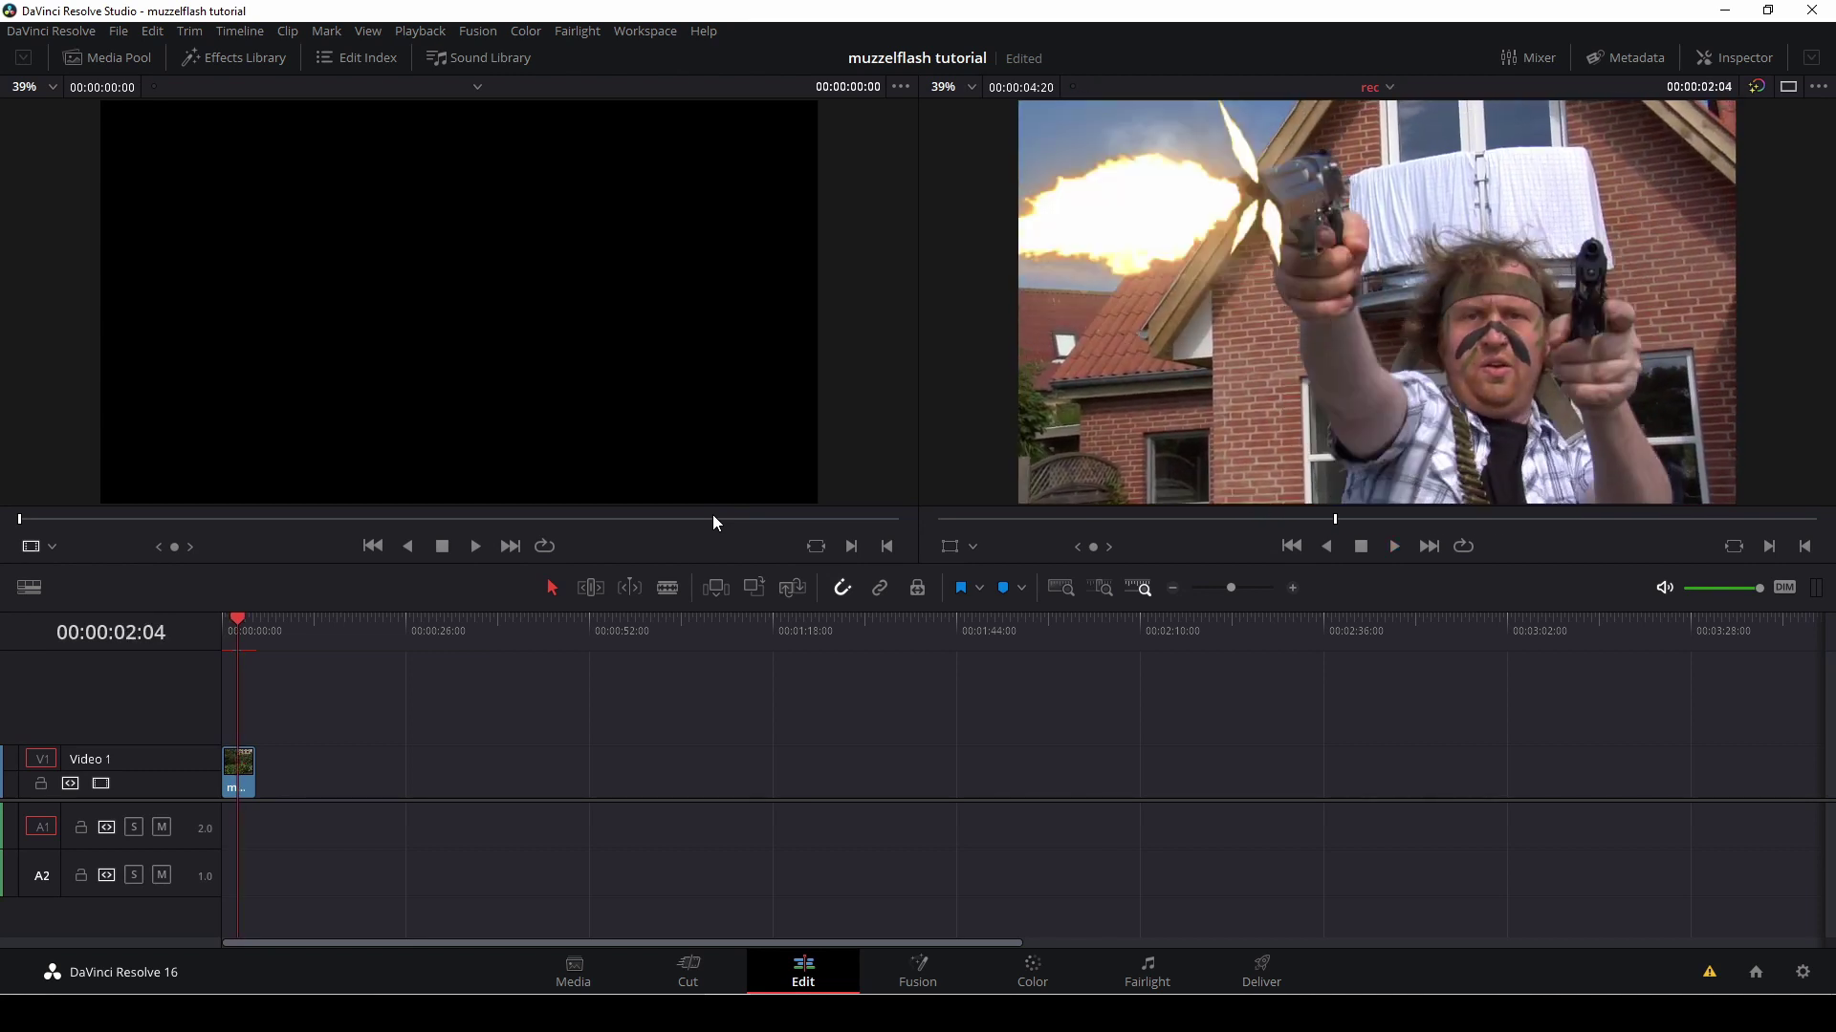
{"action": "key", "text": "Left"}
{"action": "key", "text": "Right"}
{"action": "key", "text": "Right"}
{"action": "key", "text": "Left"}
{"action": "key", "text": "Left"}
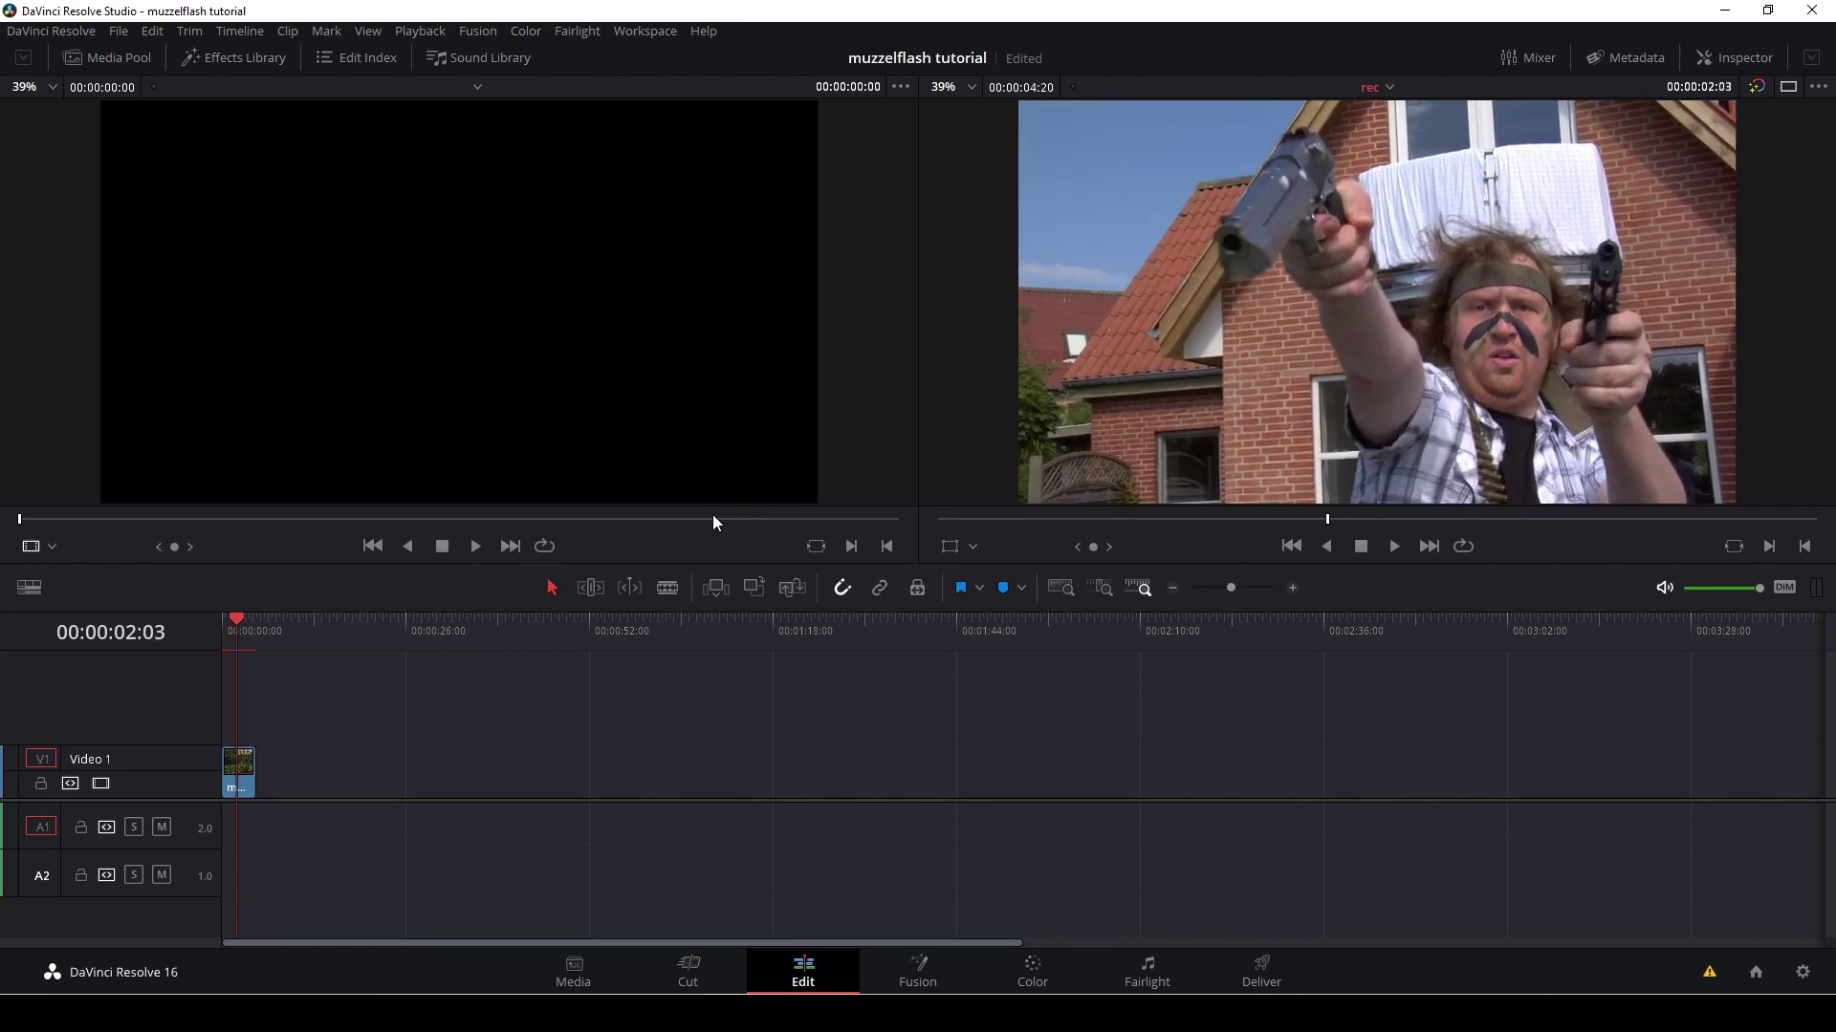
{"action": "key", "text": "Right"}
{"action": "key", "text": "Left"}
{"action": "key", "text": "Right"}
{"action": "key", "text": "Left"}
{"action": "key", "text": "Right"}
{"action": "key", "text": "Left"}
{"action": "key", "text": "Right"}
{"action": "key", "text": "Left"}
{"action": "key", "text": "Right"}
{"action": "key", "text": "Left"}
{"action": "key", "text": "Right"}
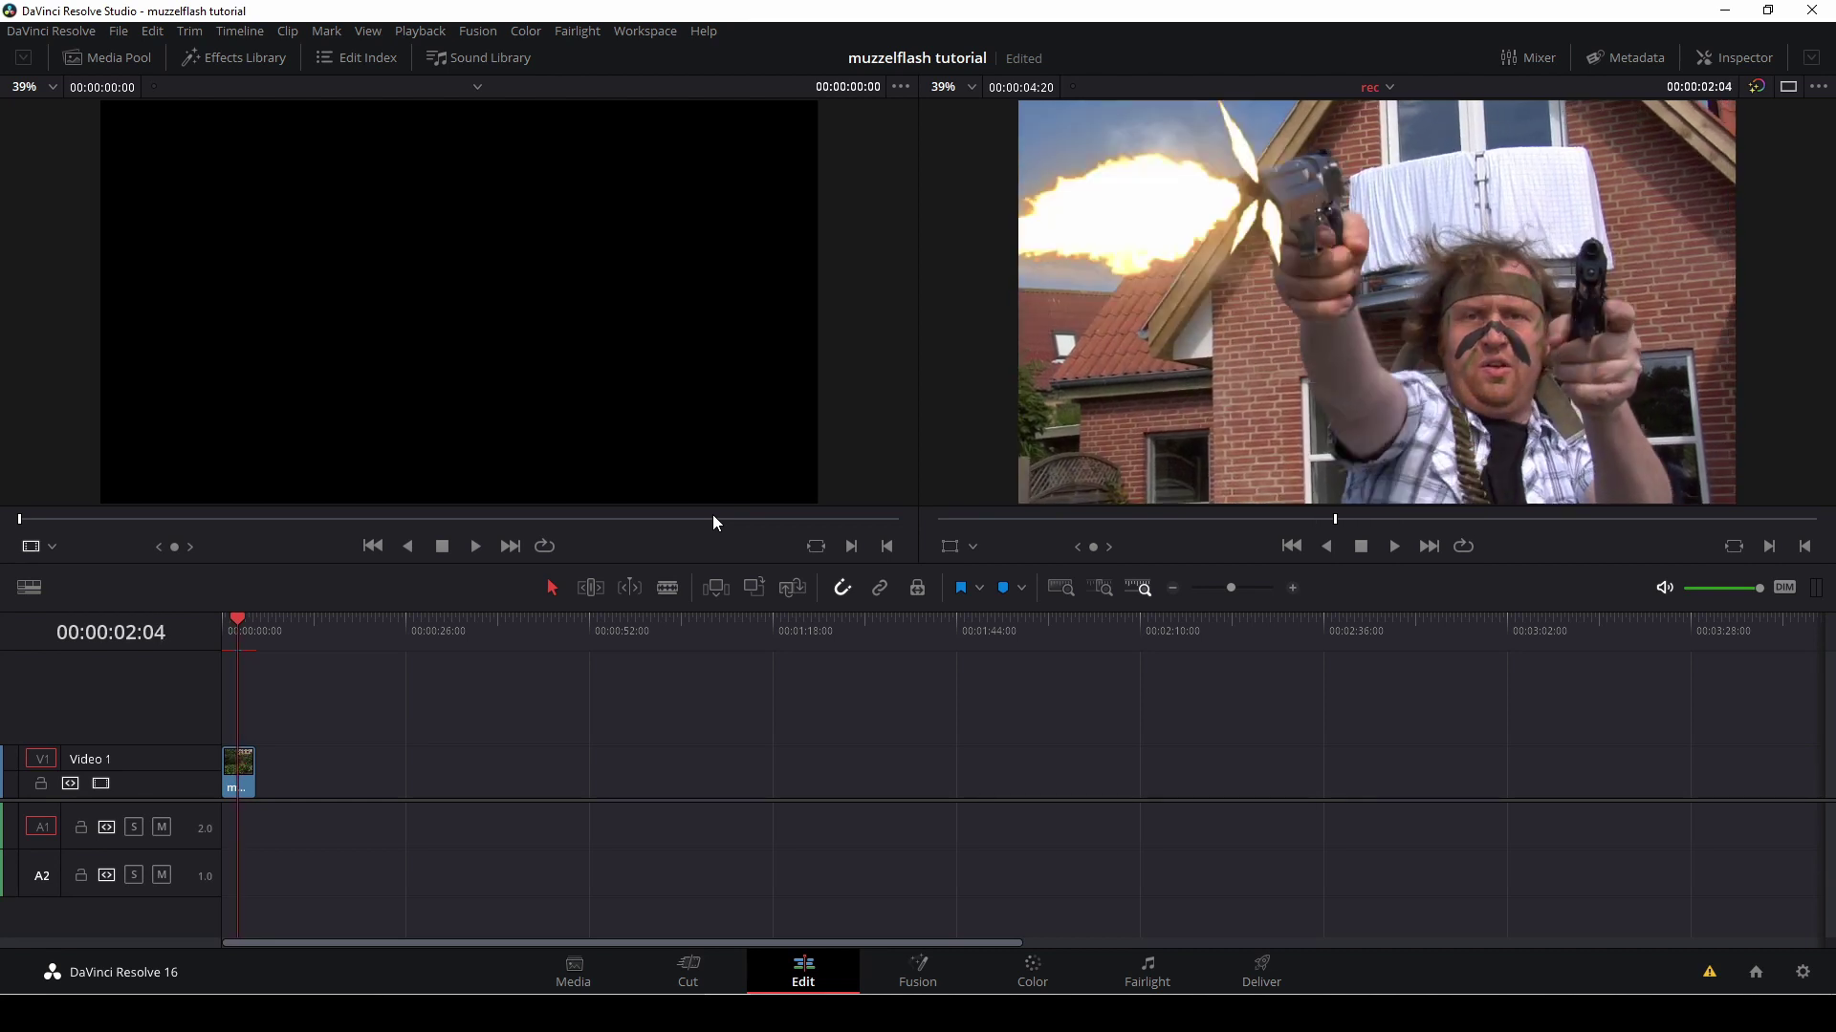